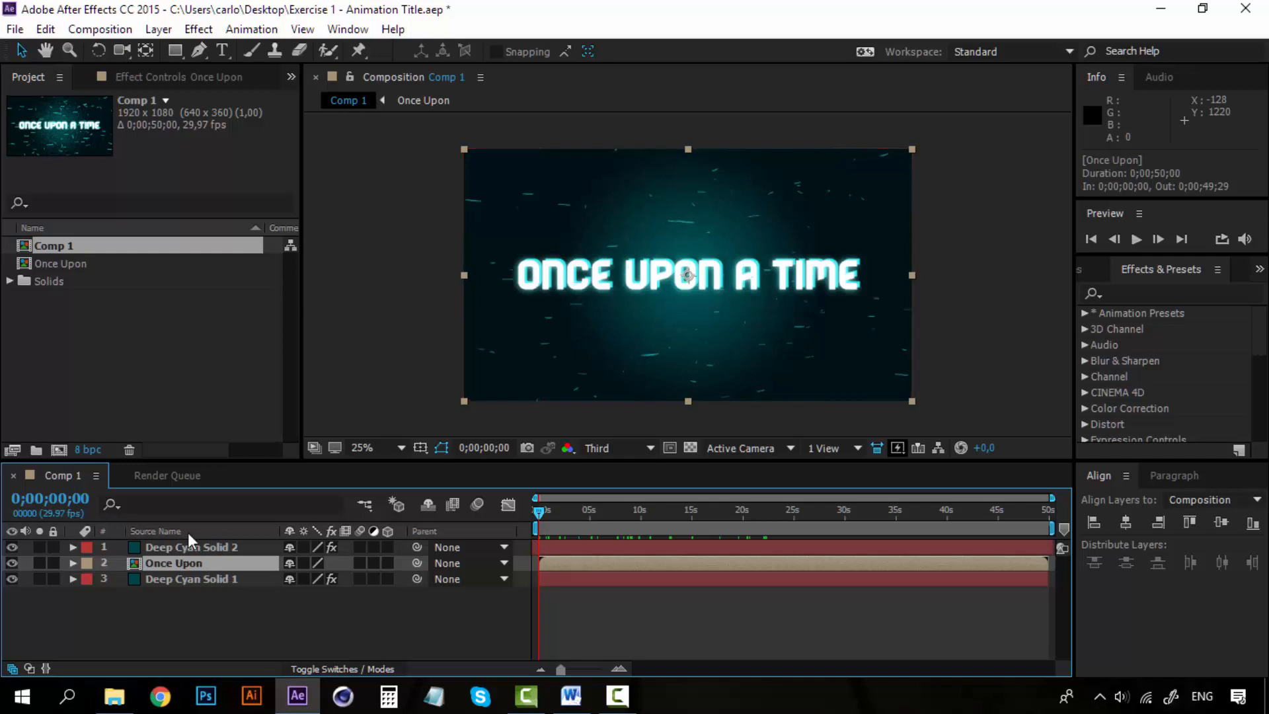
# Step: Switch the timeline's layer list from source names to layer names
pyautogui.click(188, 532)
pyautogui.click(165, 547)
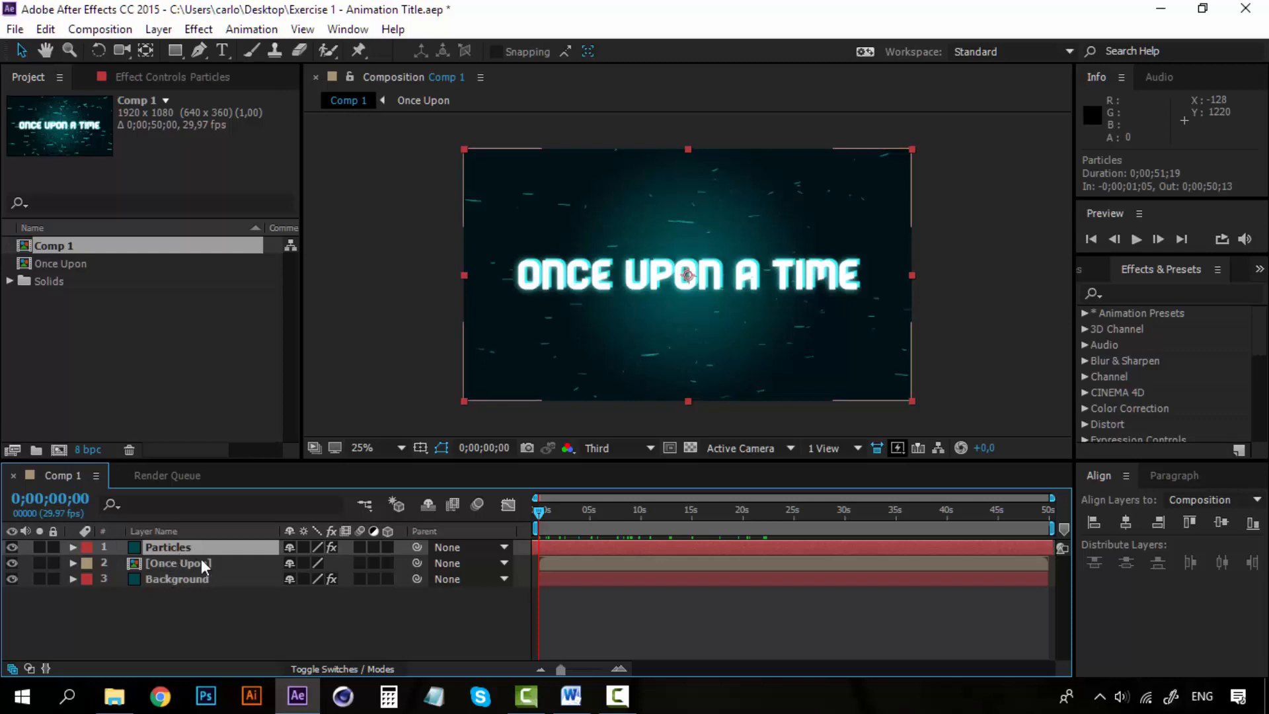
pyautogui.click(184, 559)
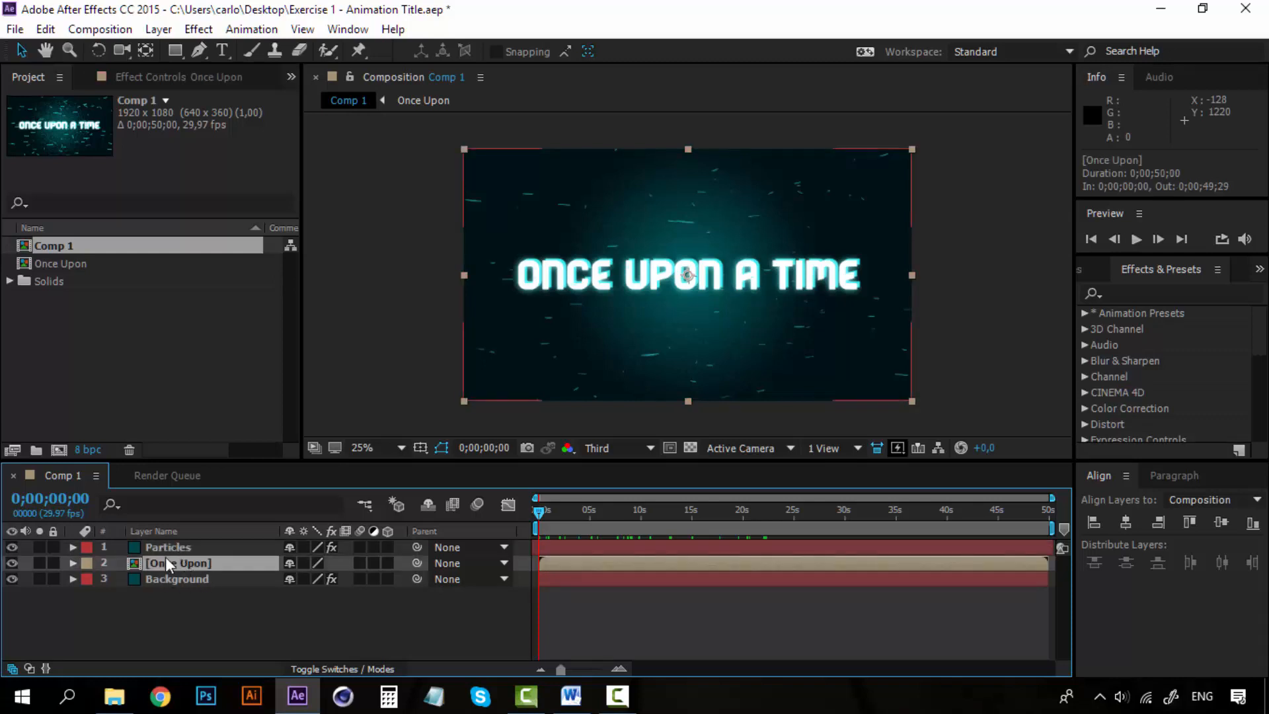
pyautogui.click(182, 549)
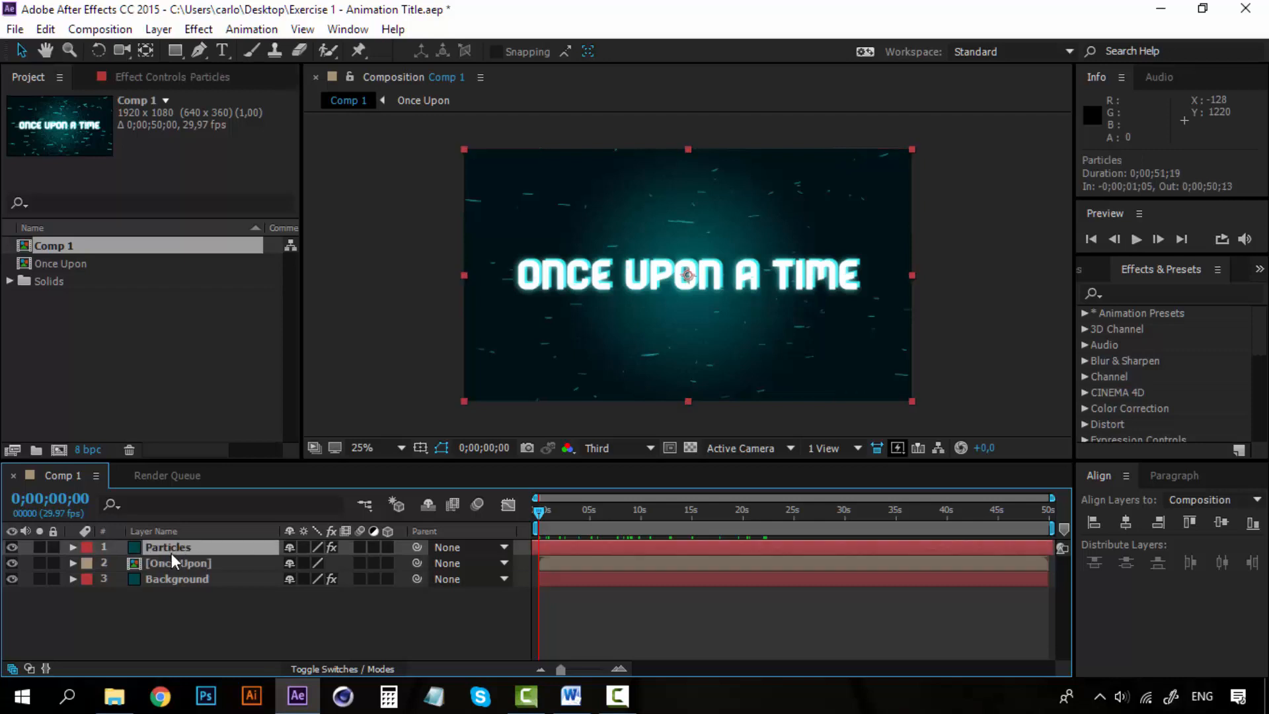
pyautogui.click(204, 629)
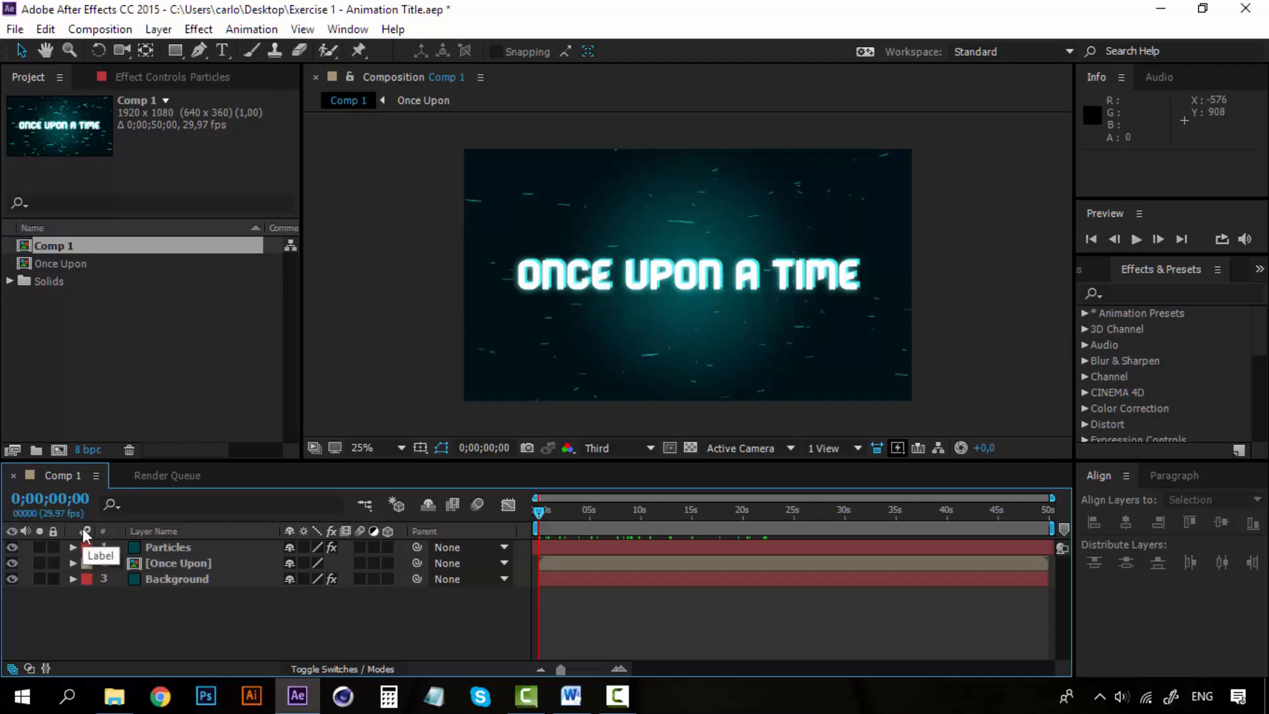
# Step: Change the label color of the Background layer to Yellow
pyautogui.click(157, 548)
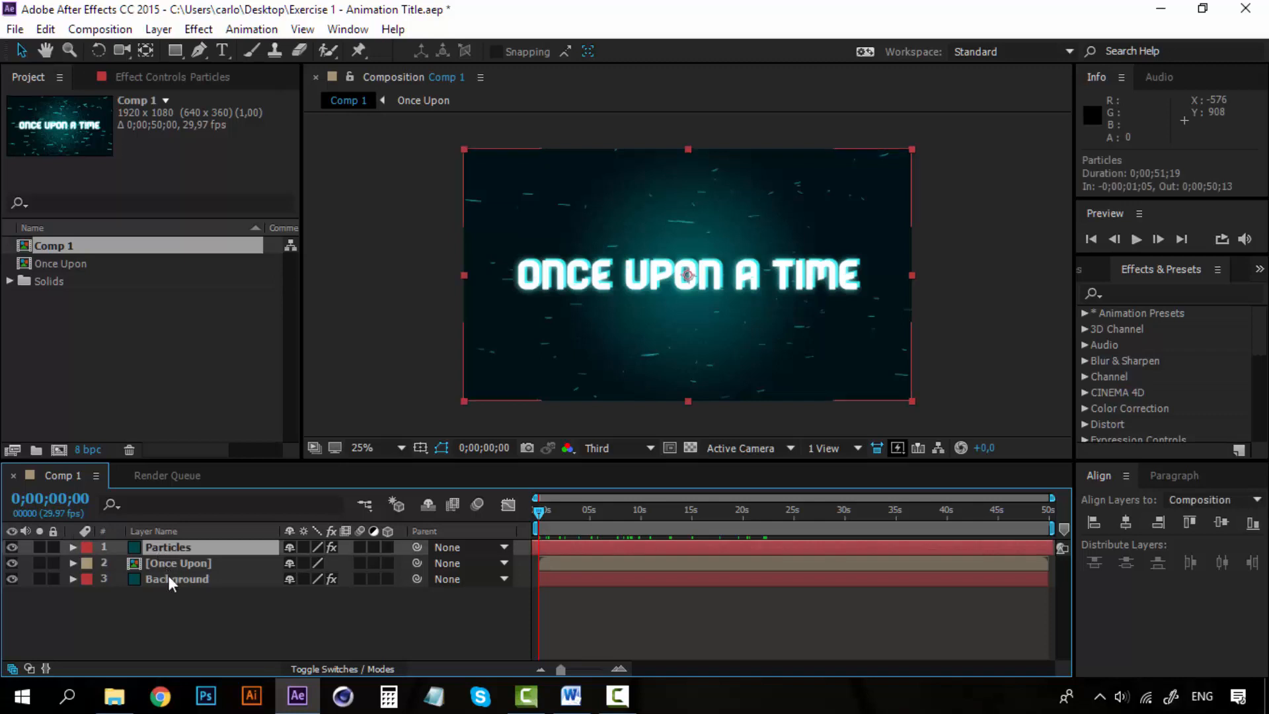
pyautogui.click(168, 577)
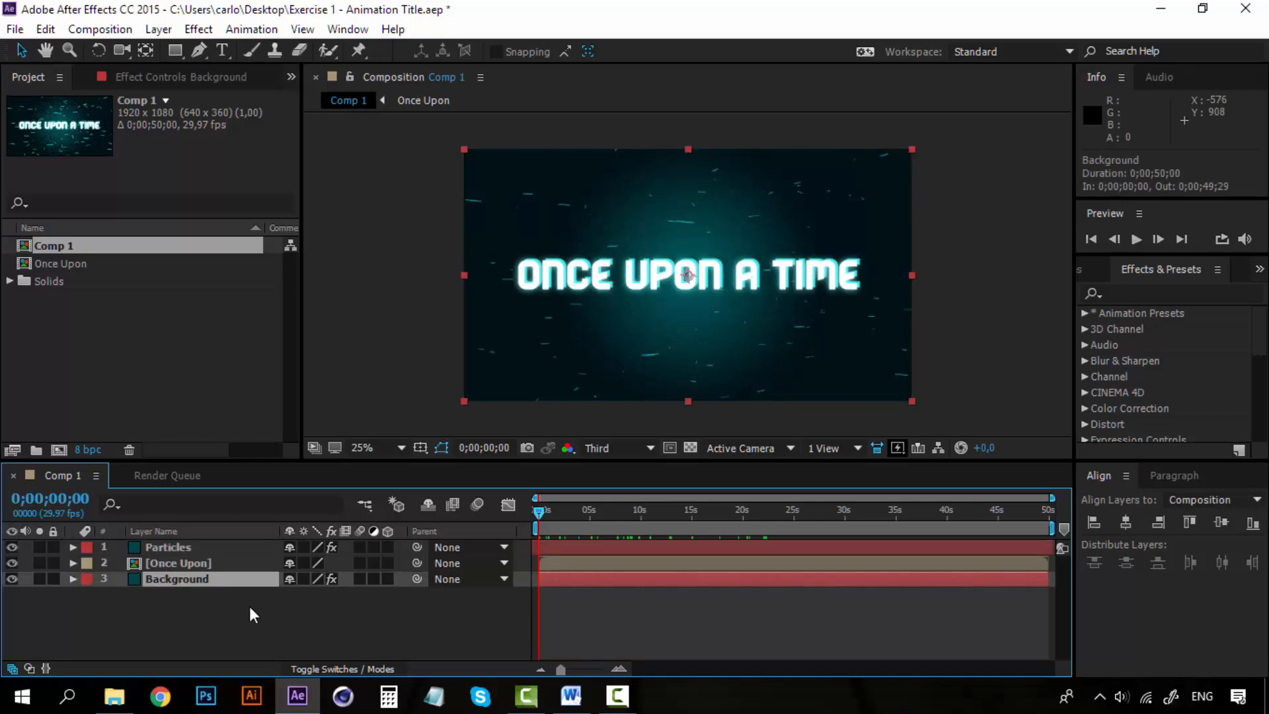
pyautogui.click(86, 580)
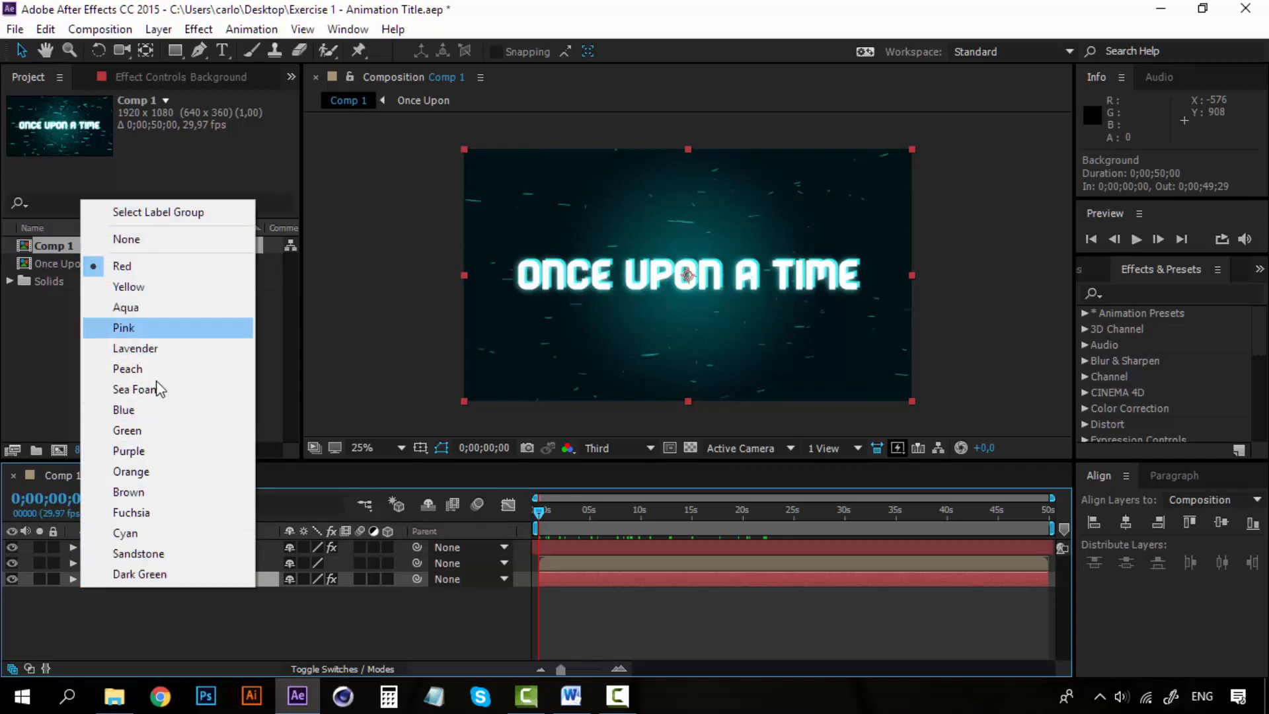
pyautogui.click(146, 287)
pyautogui.click(206, 636)
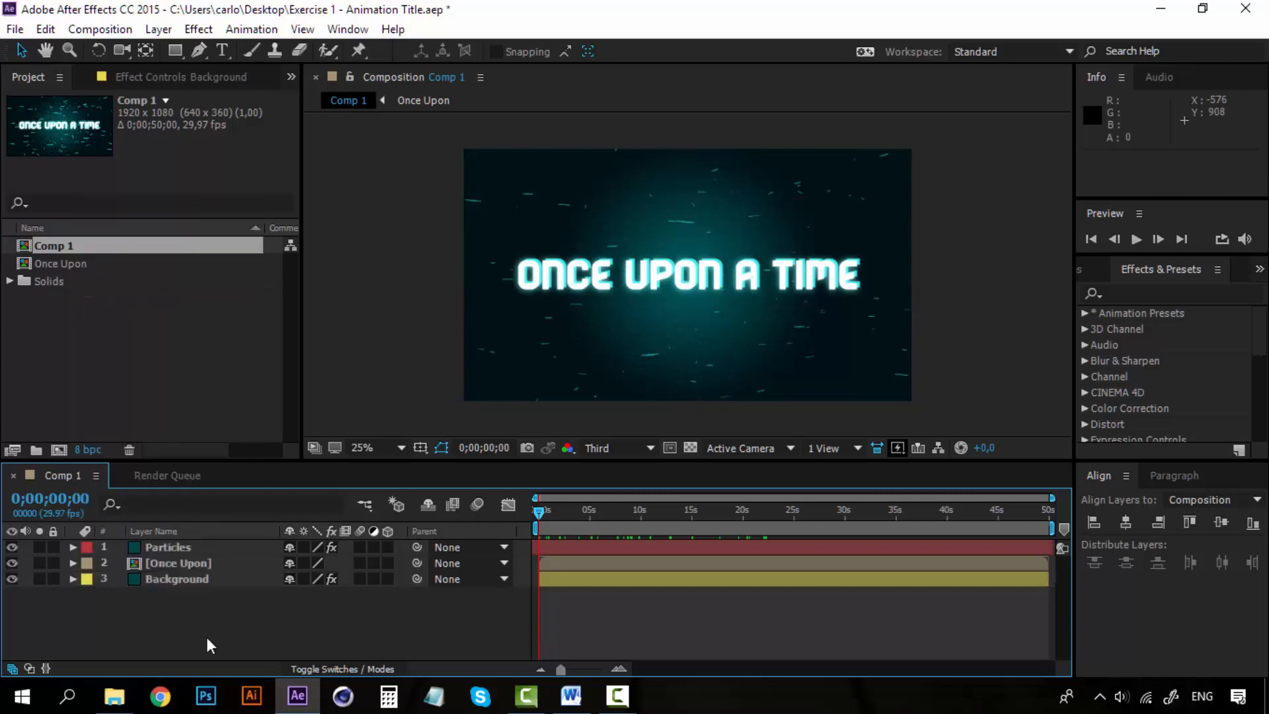
# Step: Change the label color of the Particles layer to Aqua
pyautogui.click(573, 580)
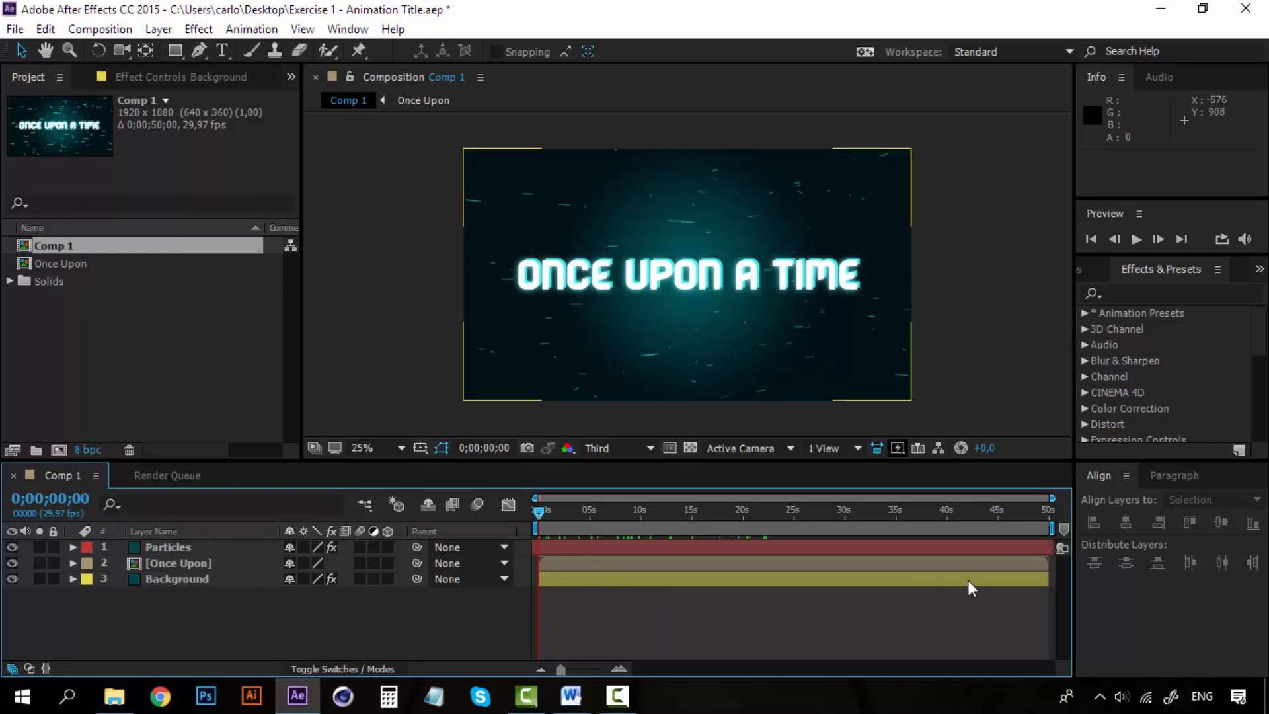
pyautogui.click(188, 561)
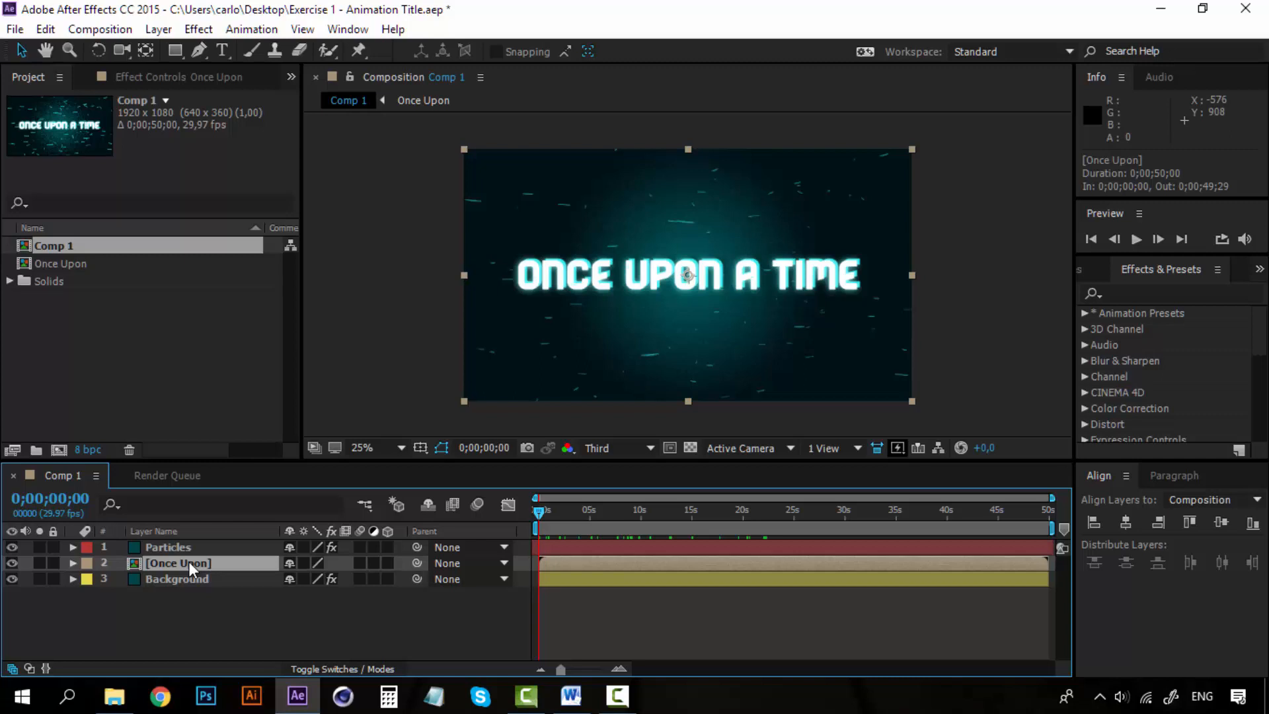
pyautogui.click(189, 547)
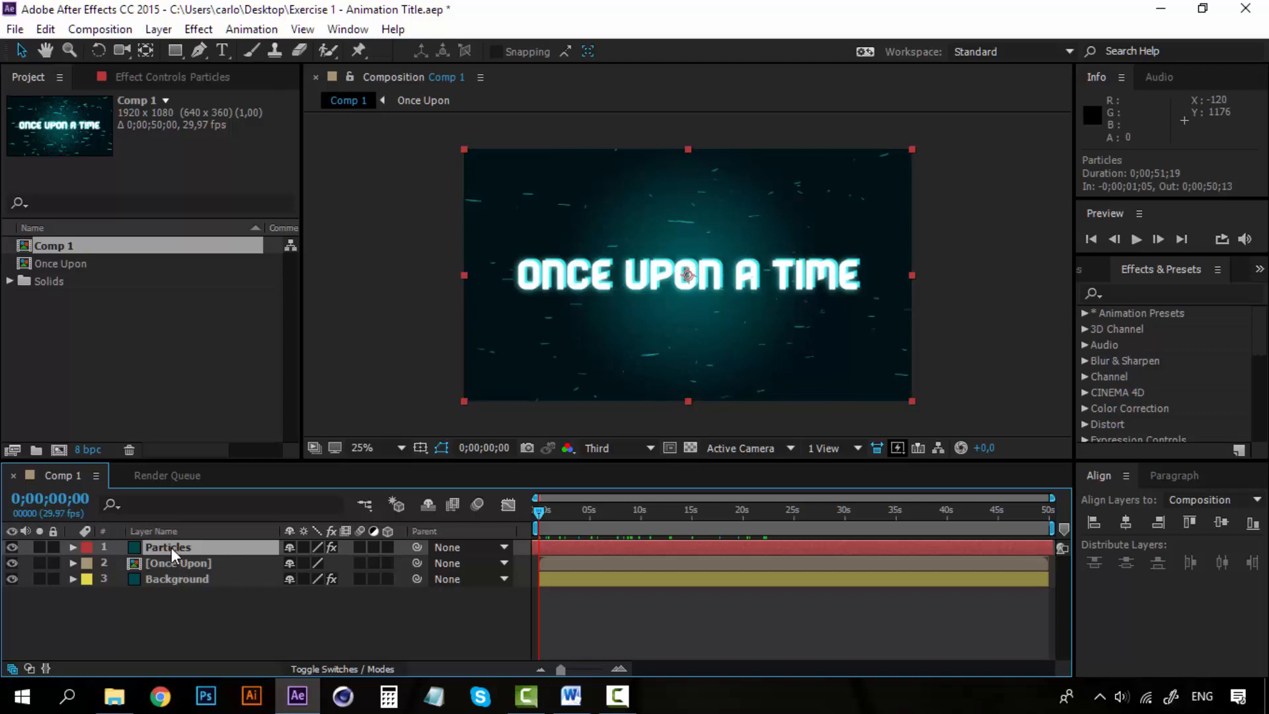
pyautogui.click(89, 548)
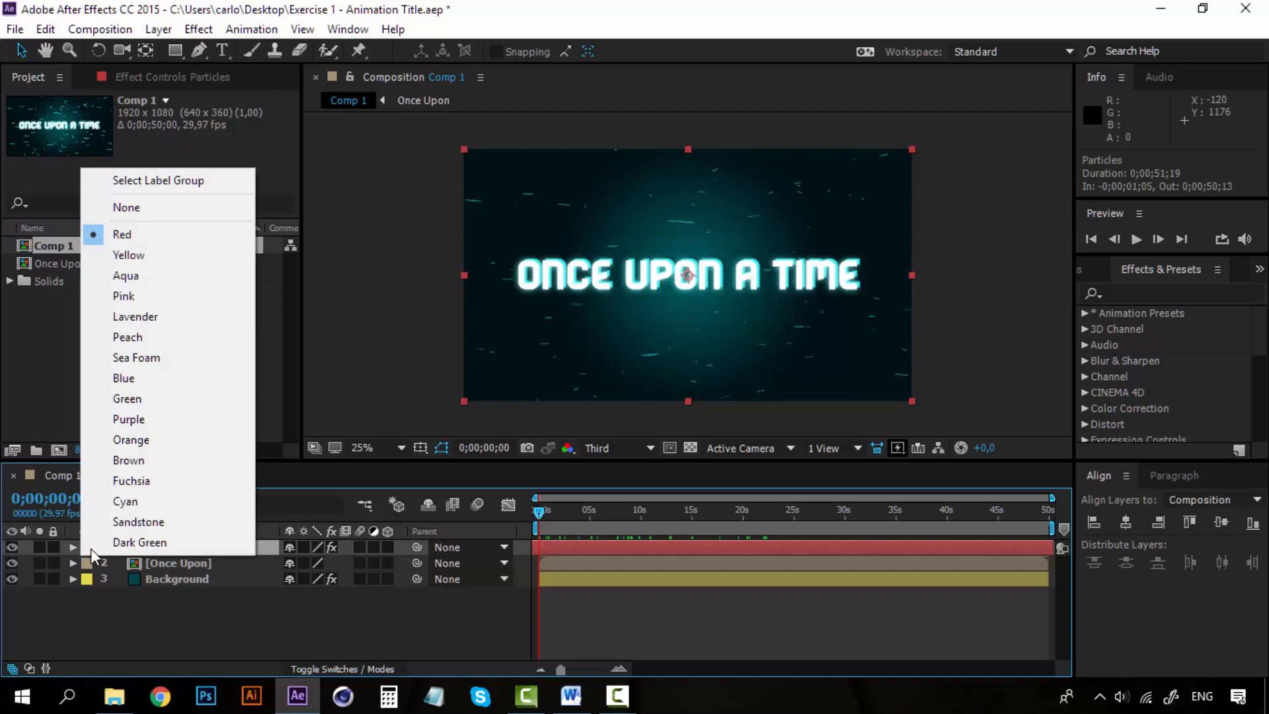
pyautogui.click(137, 275)
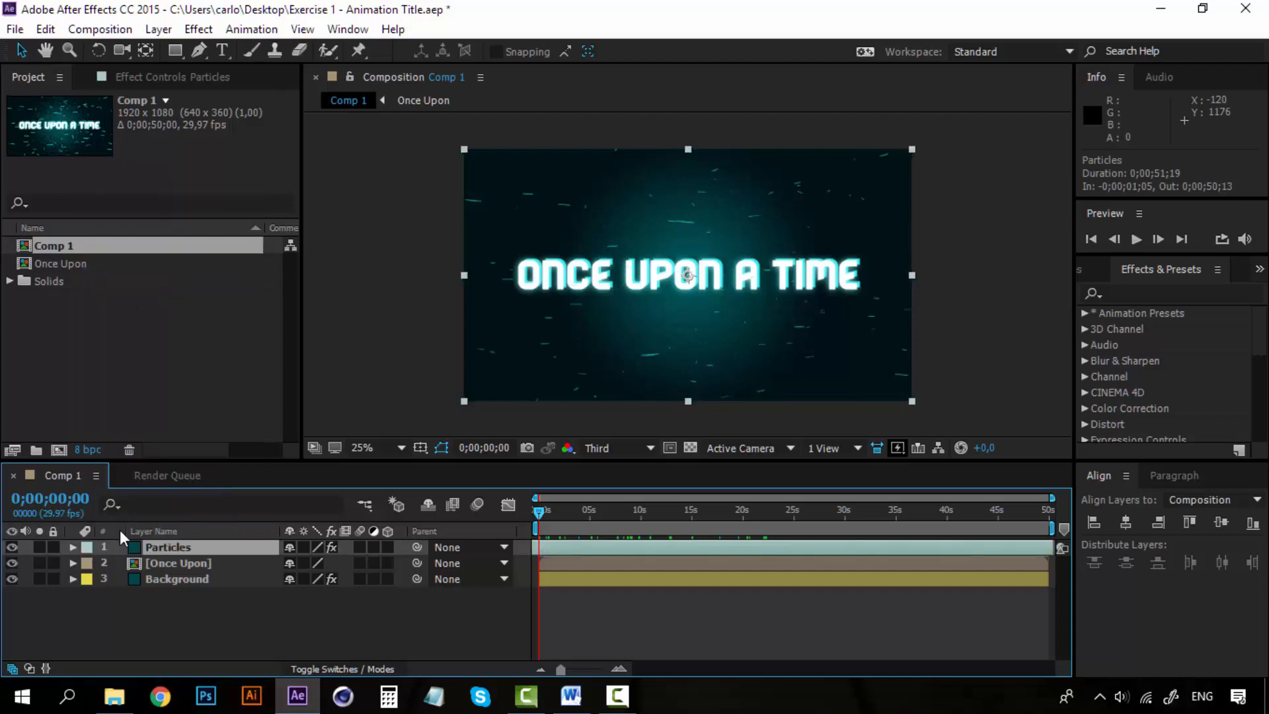
# Step: Change the label color of the Once Upon layer to Orange
pyautogui.click(181, 561)
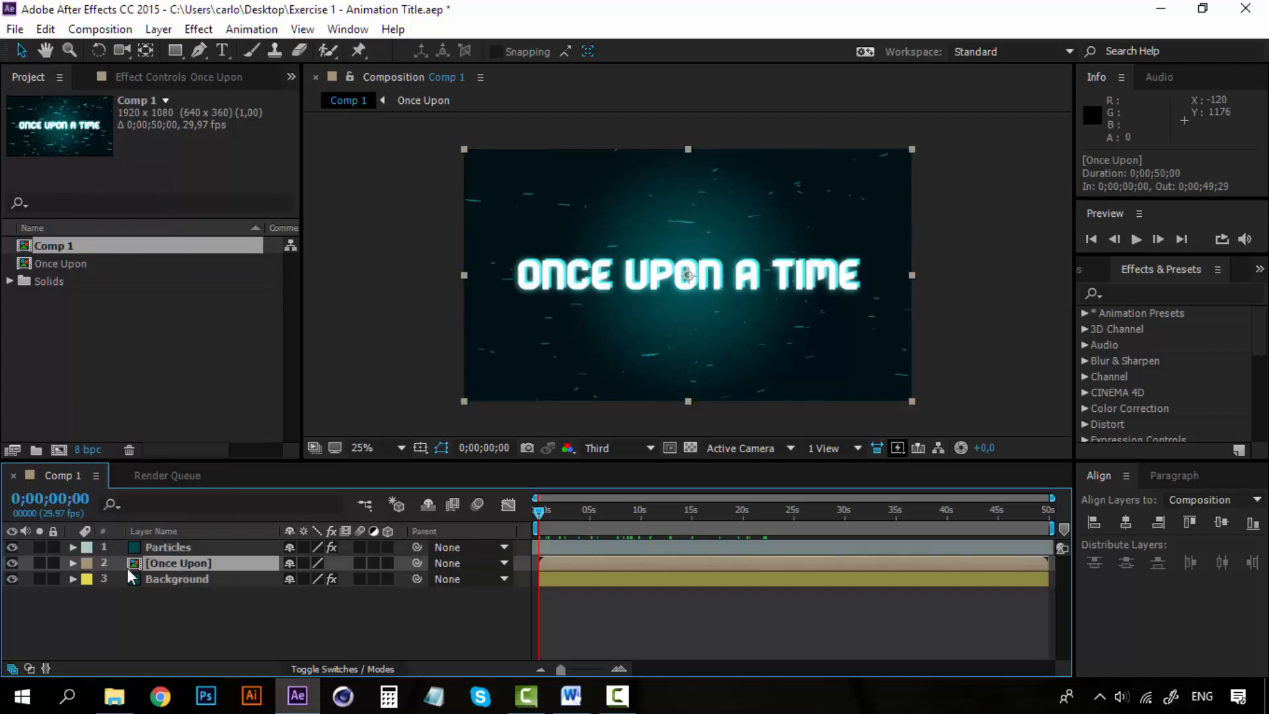
pyautogui.click(91, 564)
pyautogui.click(162, 456)
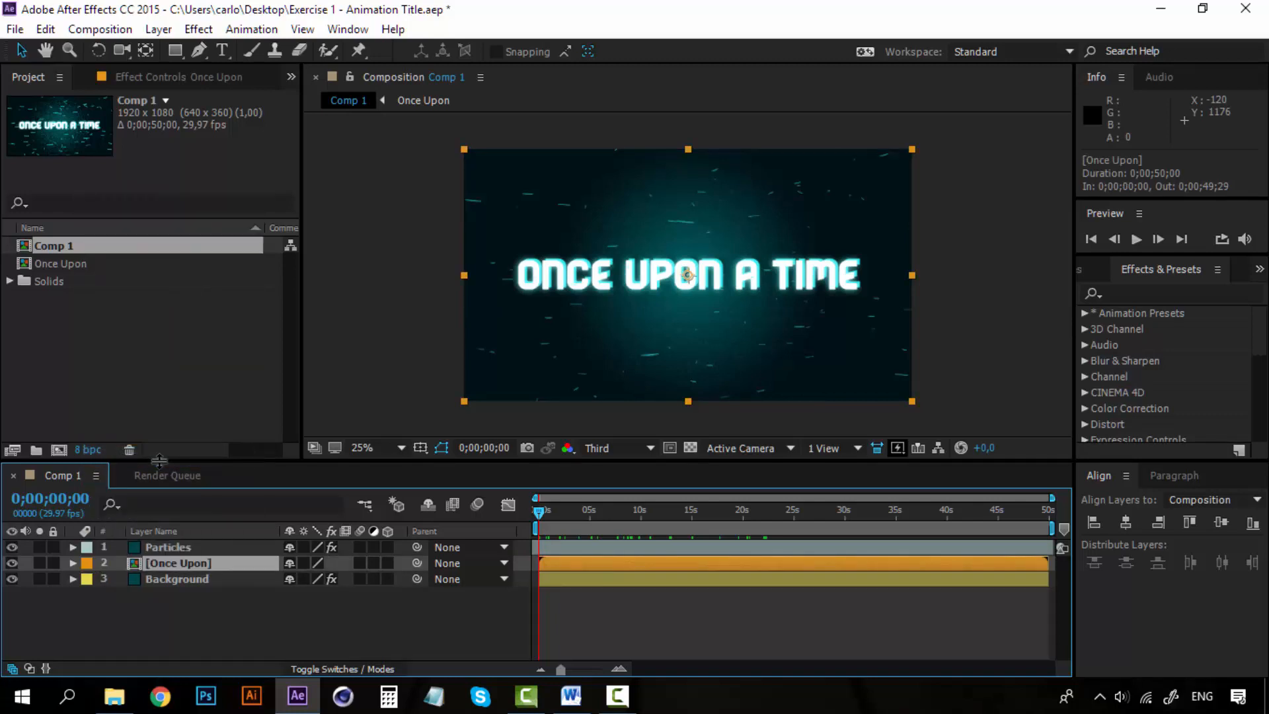
pyautogui.click(183, 593)
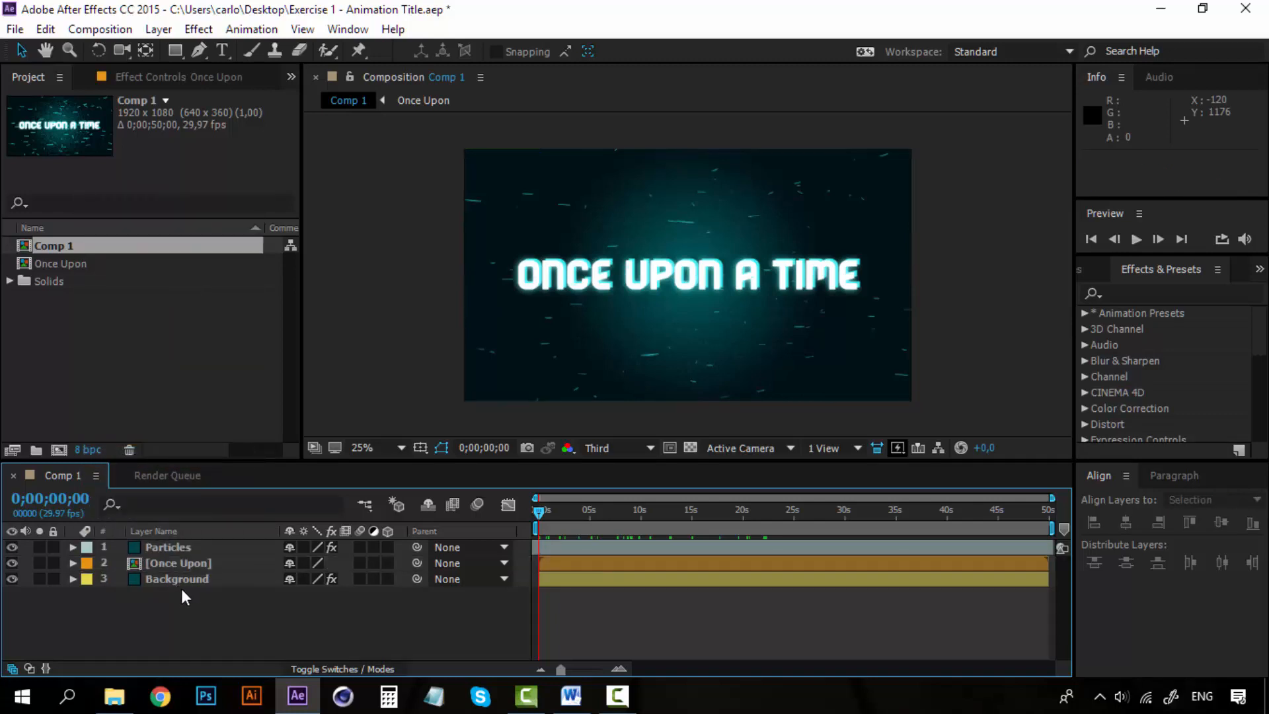
pyautogui.click(148, 549)
pyautogui.click(172, 579)
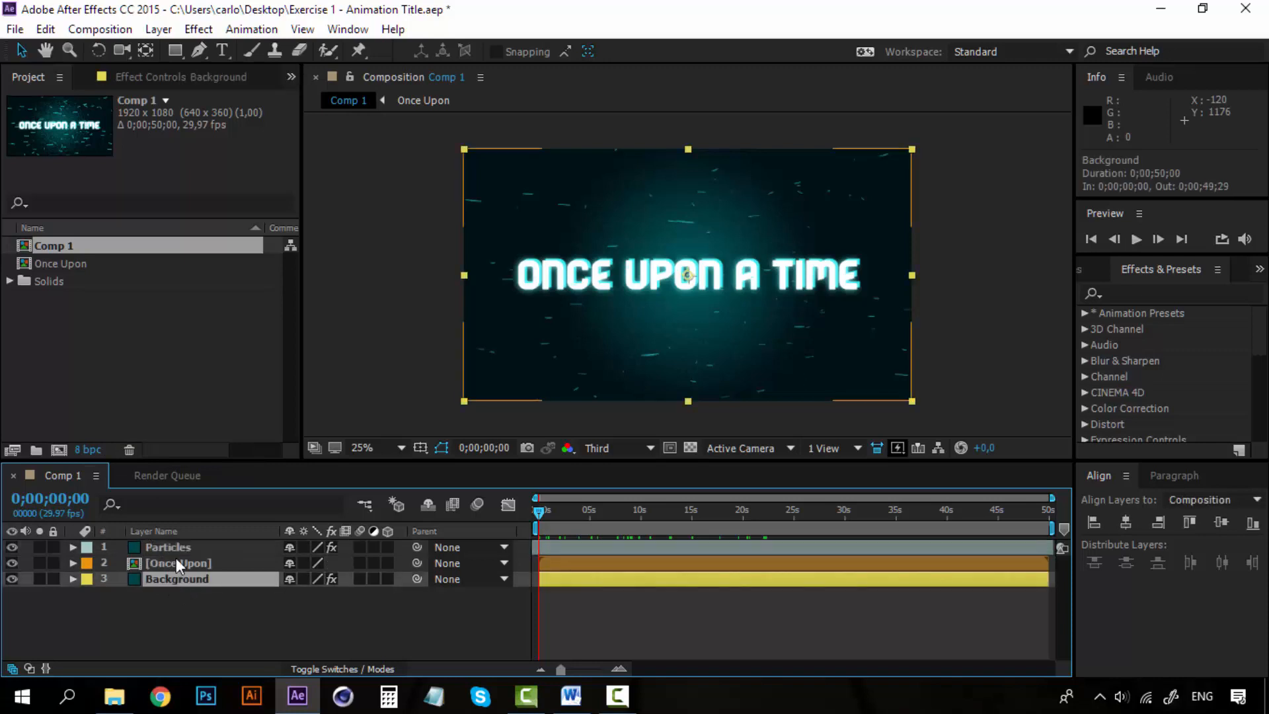
pyautogui.click(176, 560)
pyautogui.click(179, 548)
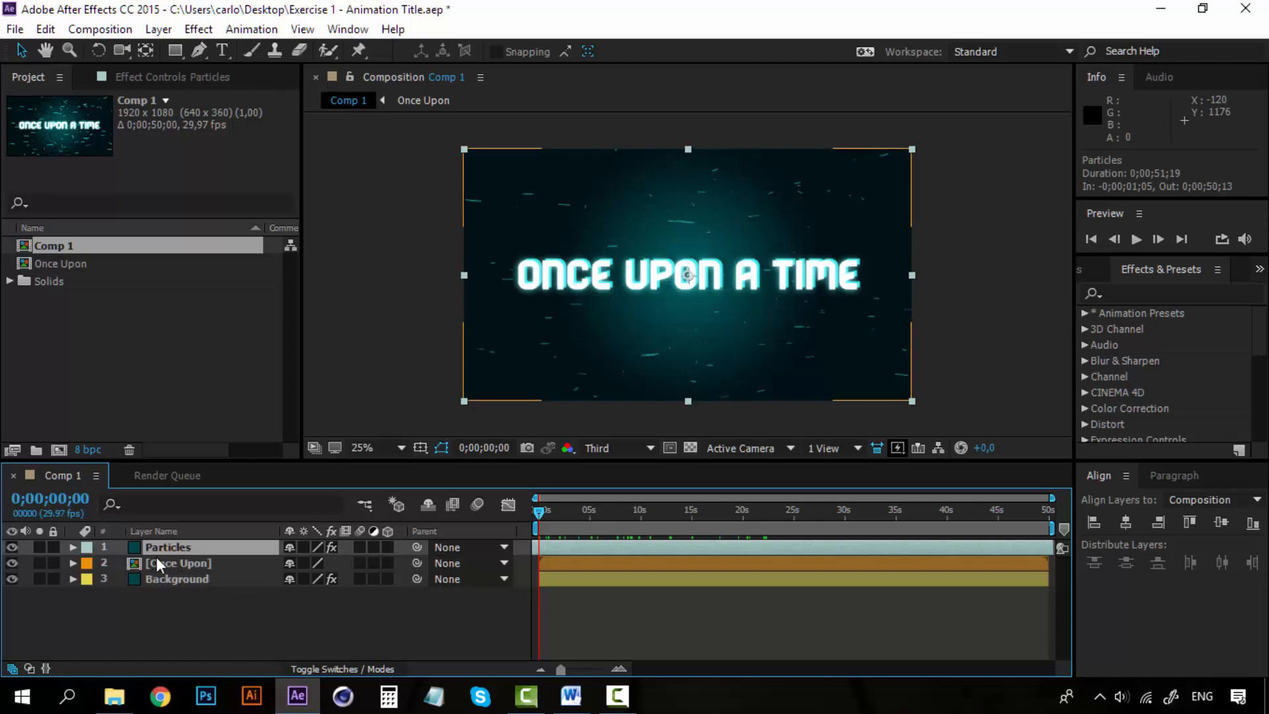
pyautogui.click(194, 593)
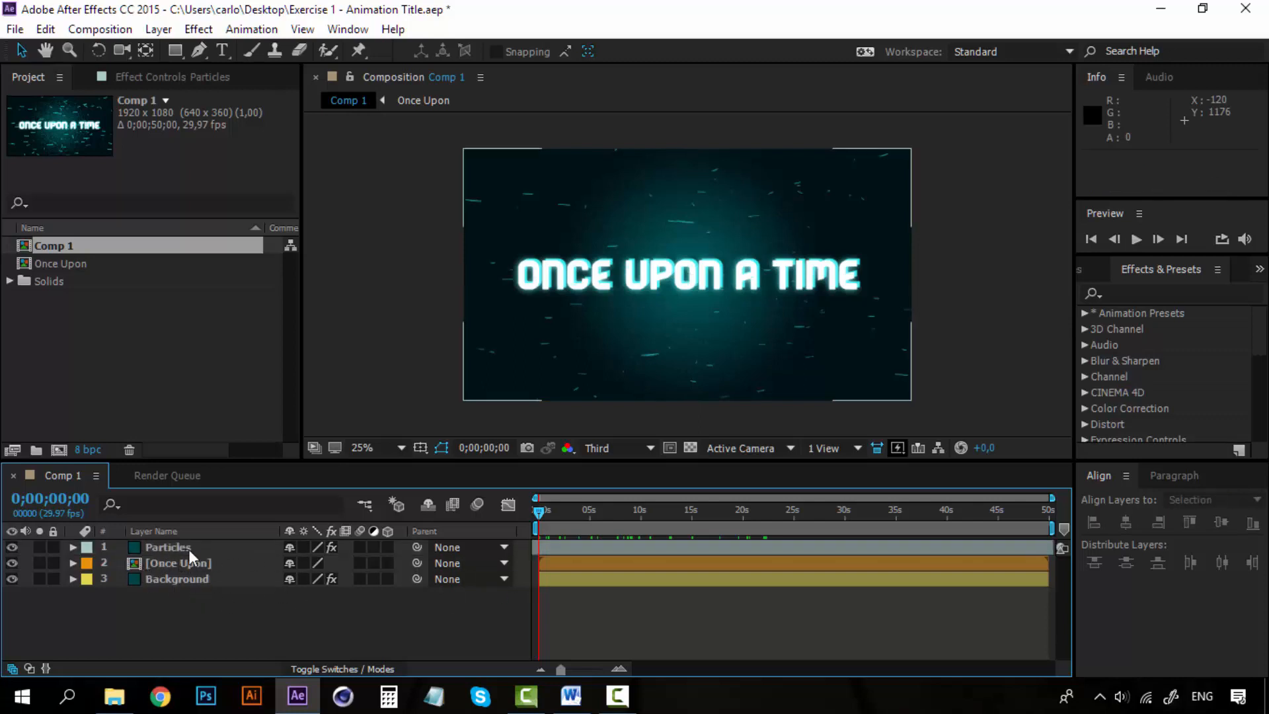
pyautogui.click(189, 549)
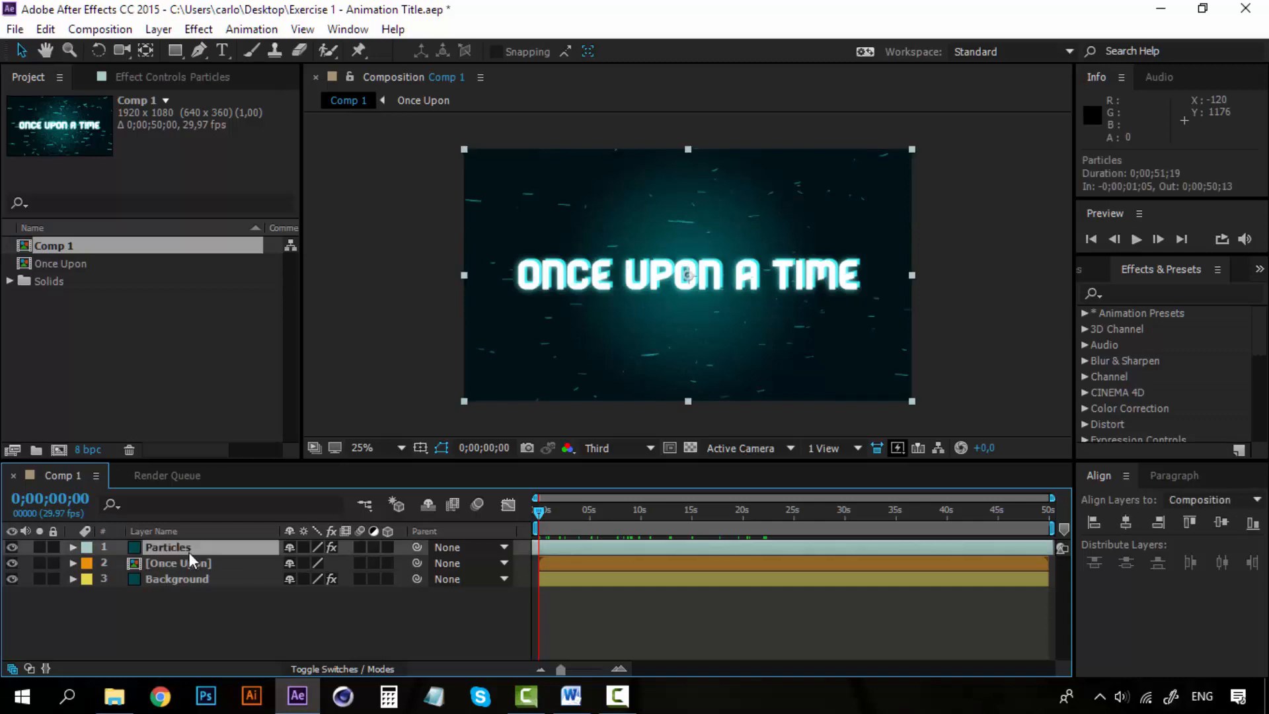
pyautogui.click(189, 560)
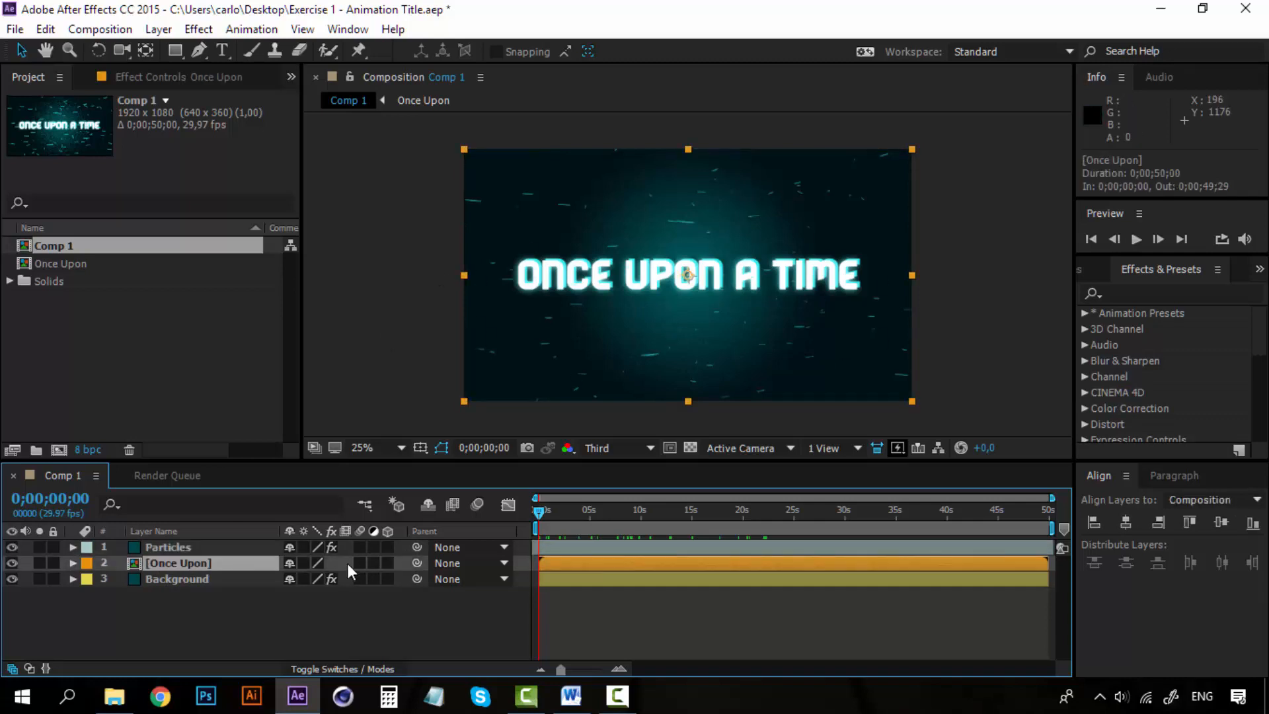
pyautogui.click(204, 579)
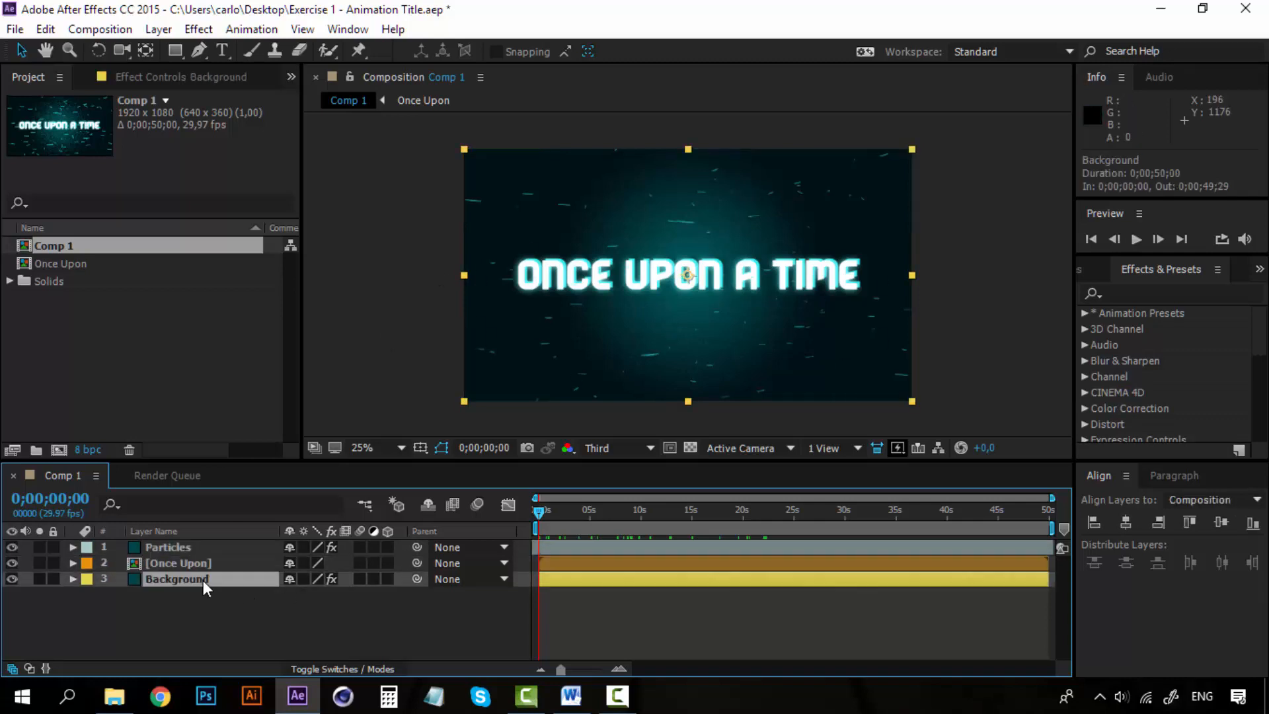
# Step: Add a new two-node camera layer to Comp 1 with the 50mm preset
pyautogui.click(264, 608)
pyautogui.click(163, 31)
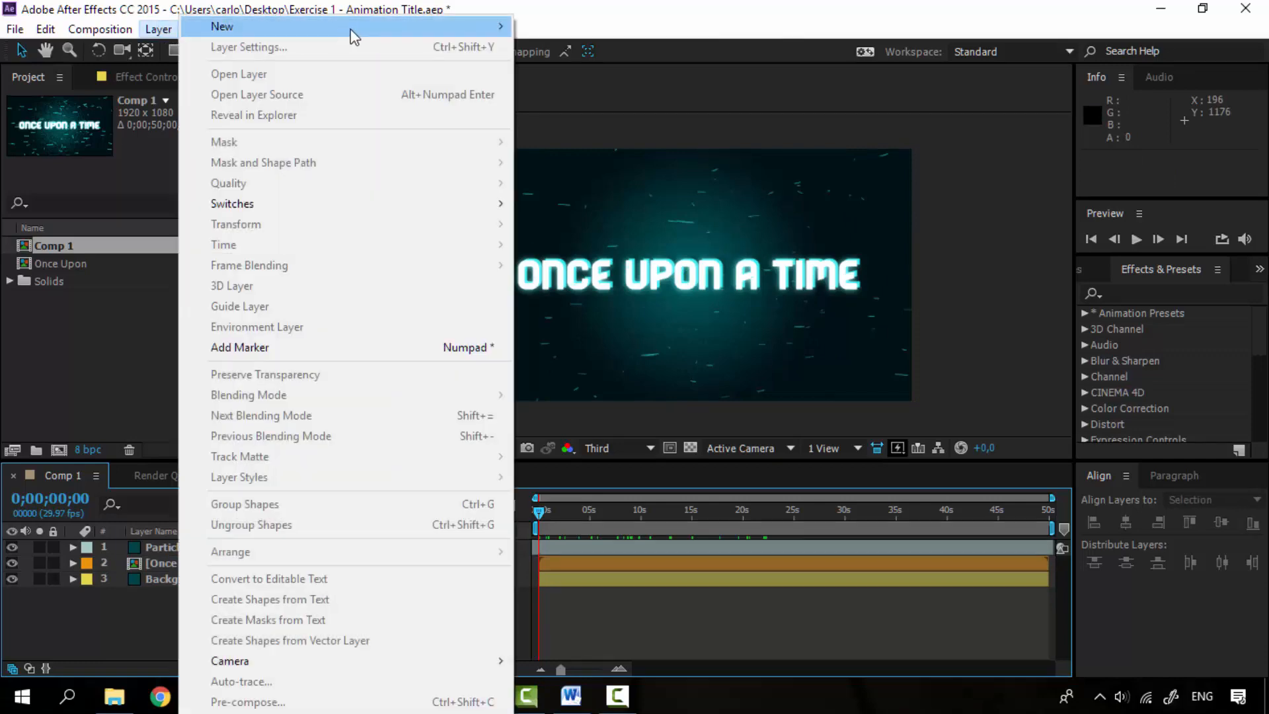
pyautogui.moveTo(351, 29)
pyautogui.click(592, 87)
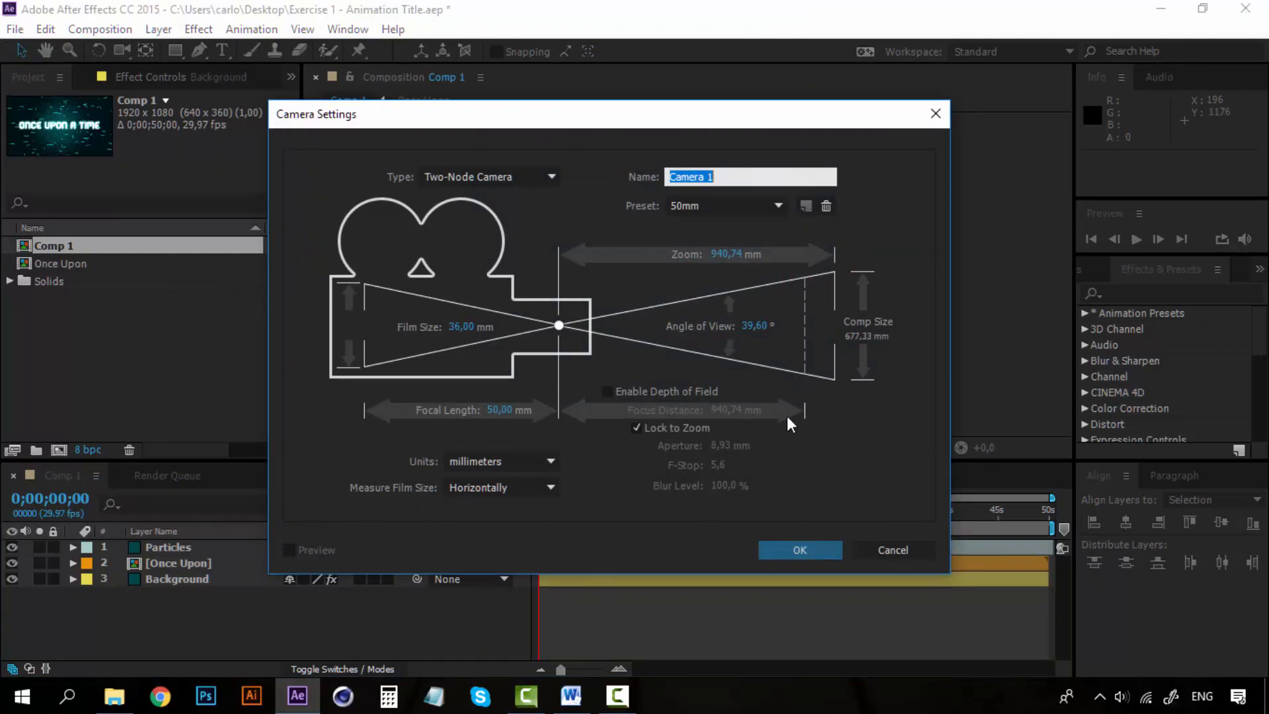
pyautogui.click(807, 547)
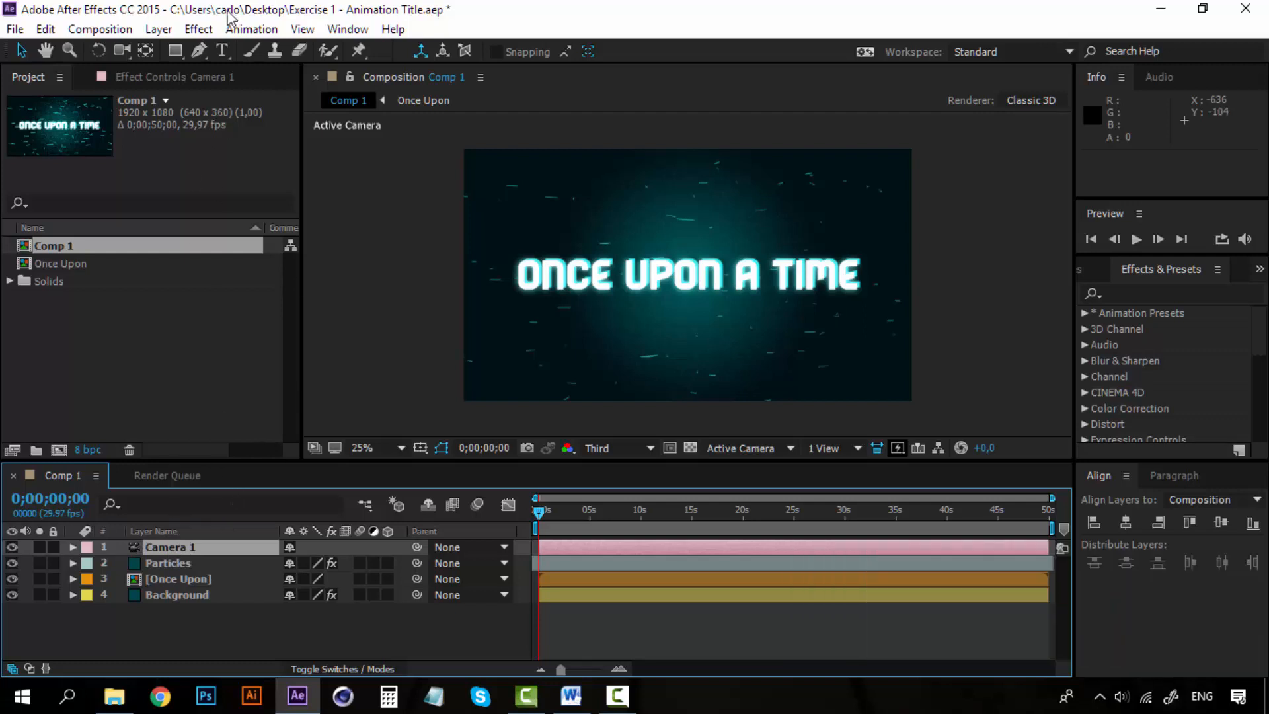
# Step: Create an orbit null for the camera layer
pyautogui.click(188, 550)
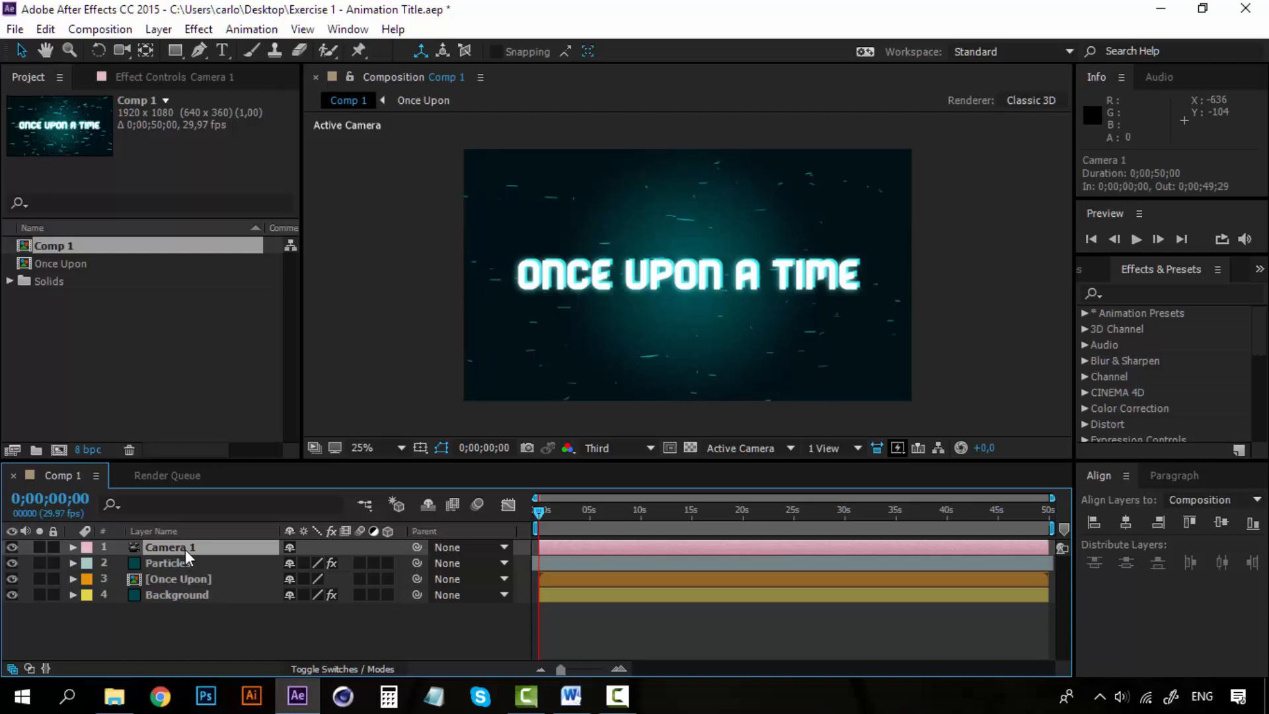
pyautogui.rightClick(185, 549)
pyautogui.moveTo(220, 560)
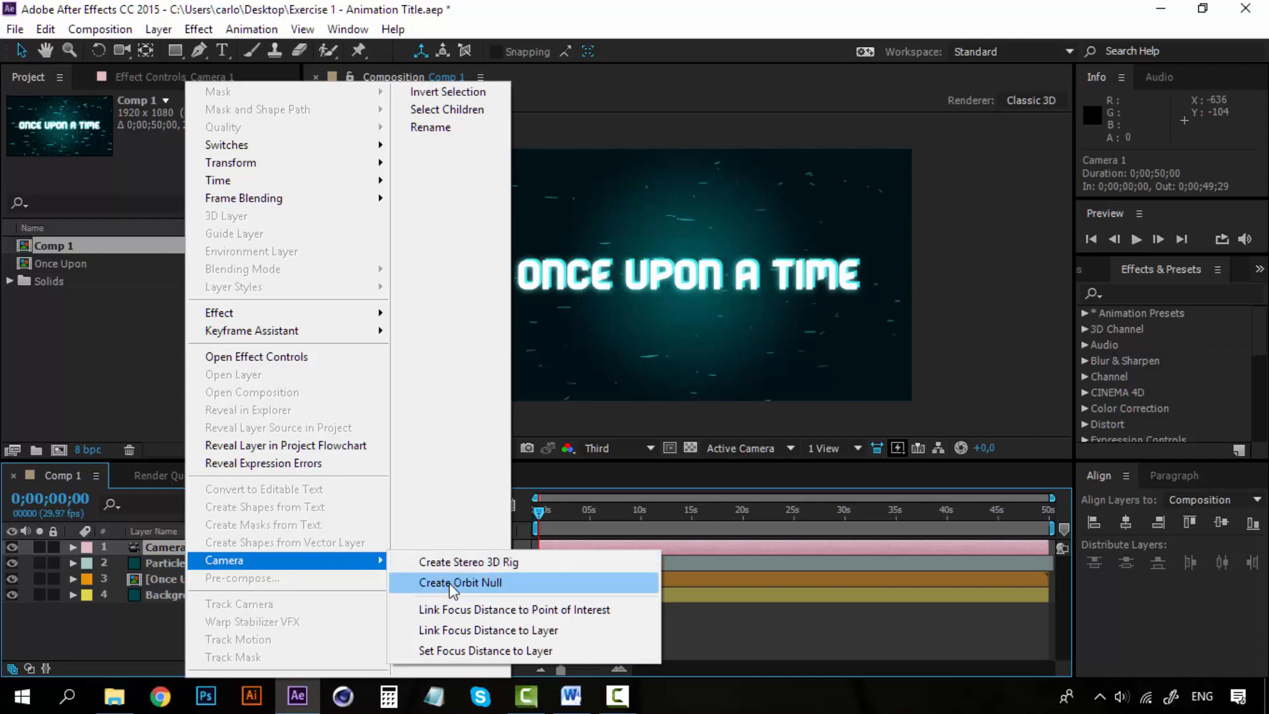
pyautogui.click(453, 582)
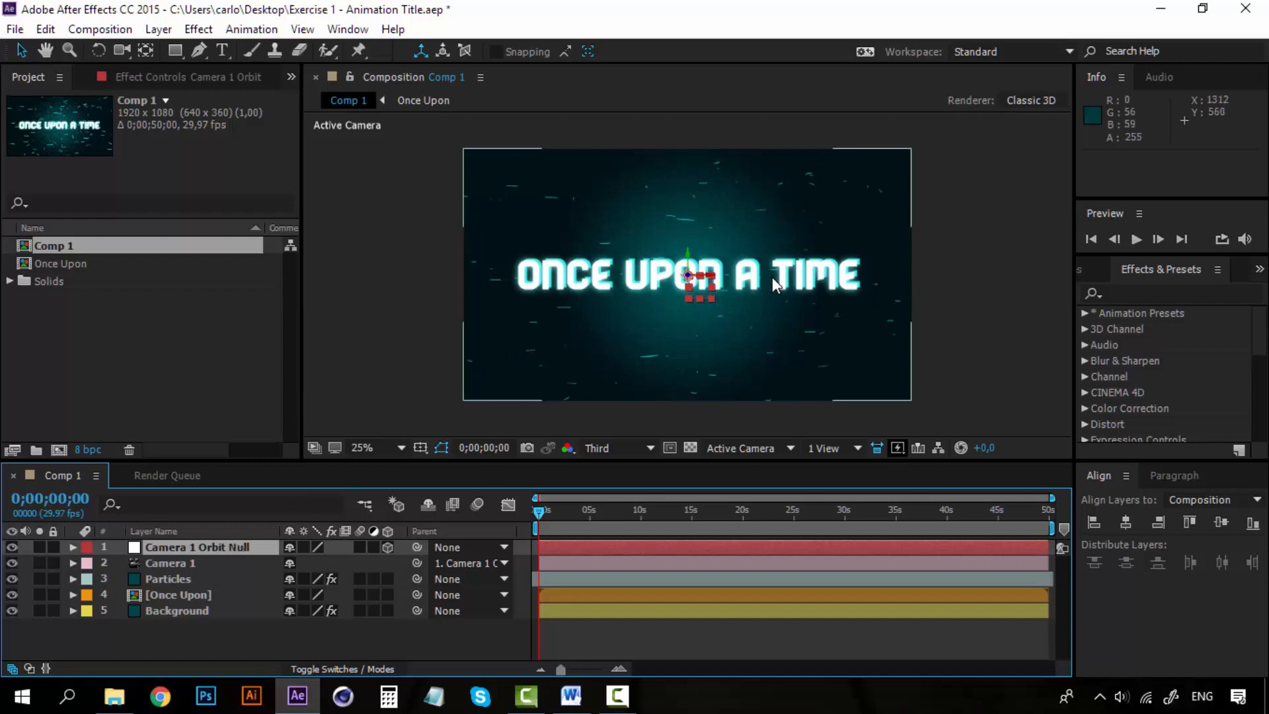
# Step: Examine the Transform properties of the camera layer and collapse them again
pyautogui.click(73, 563)
pyautogui.click(89, 579)
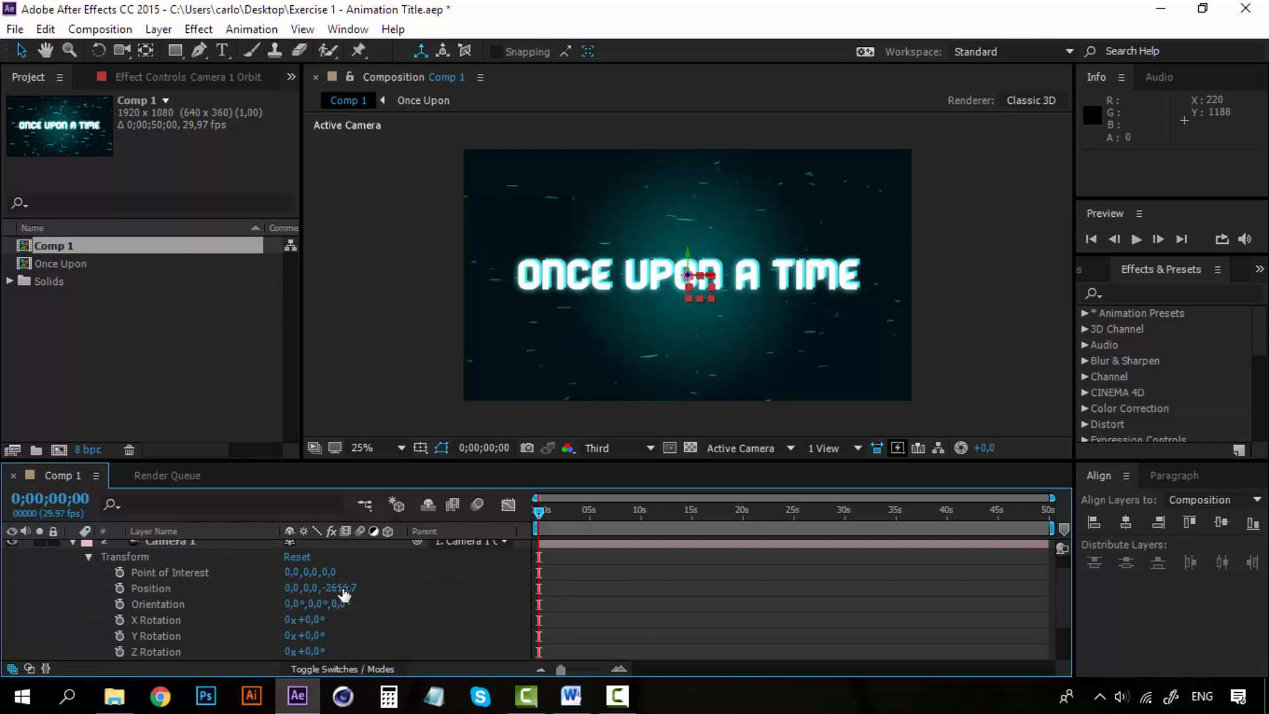
pyautogui.click(89, 556)
pyautogui.click(72, 562)
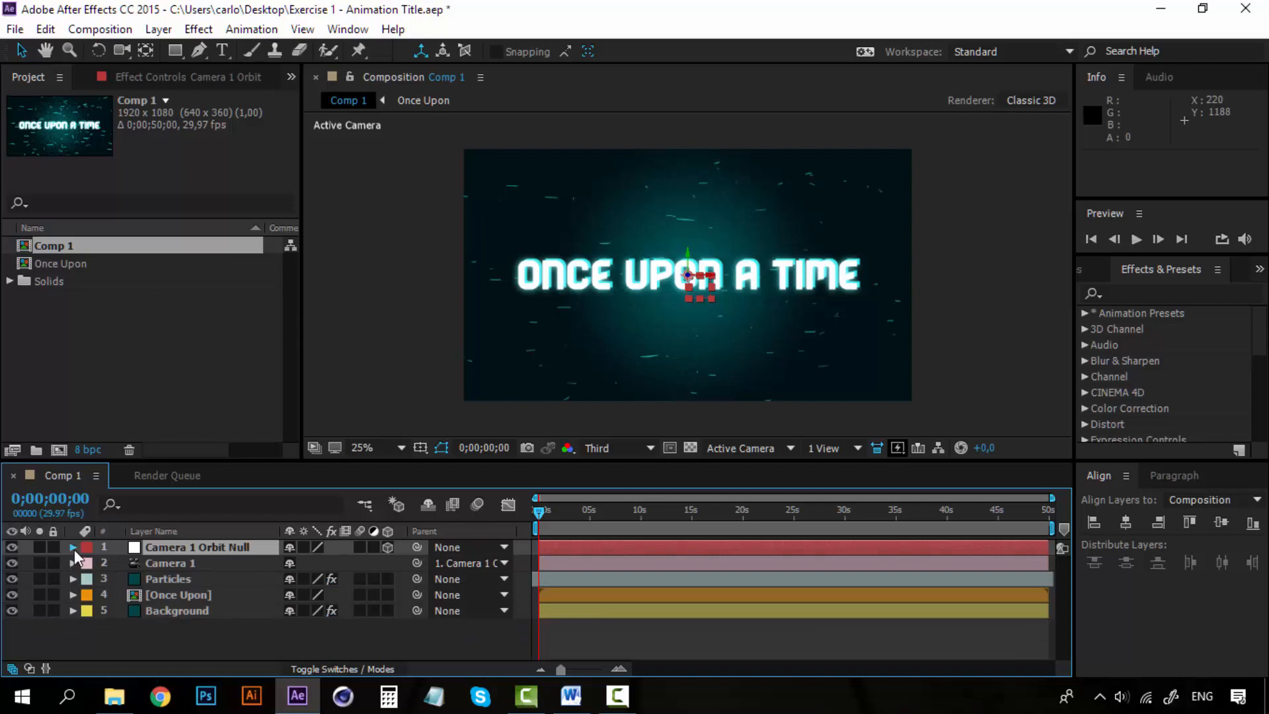
# Step: Examine the Transform properties of the camera's orbit null and collapse them again
pyautogui.click(73, 548)
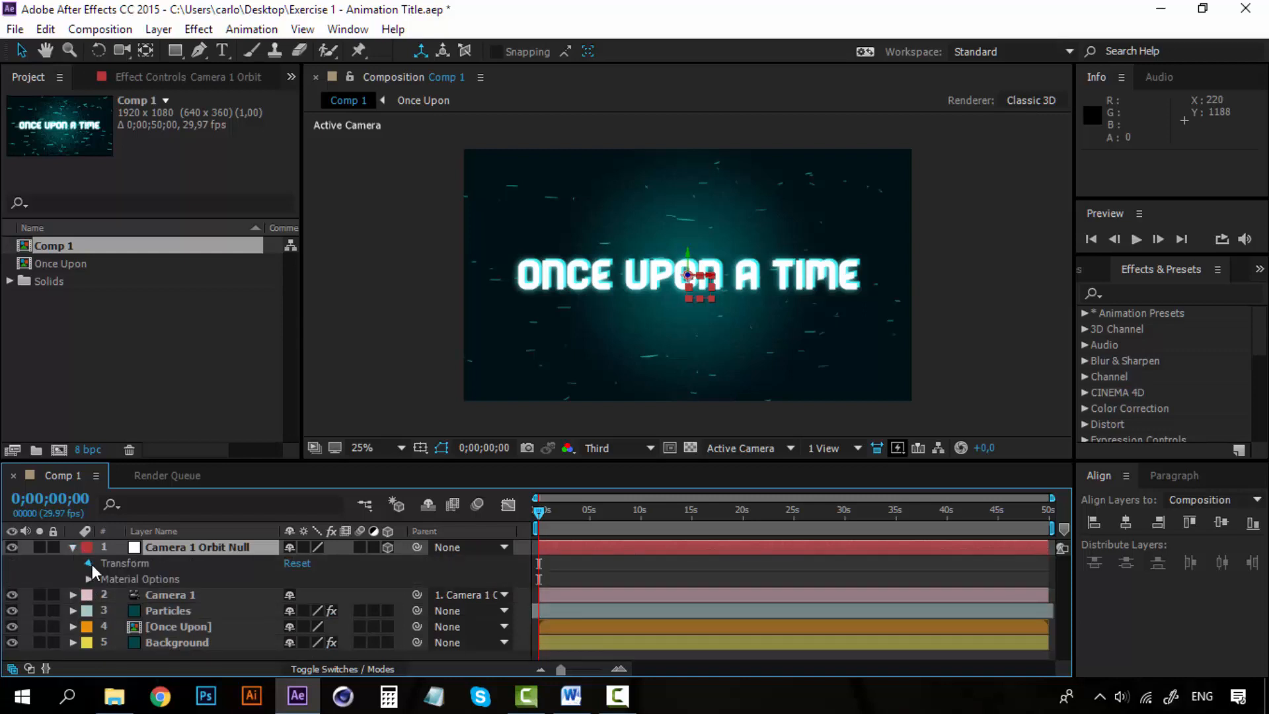
pyautogui.click(89, 562)
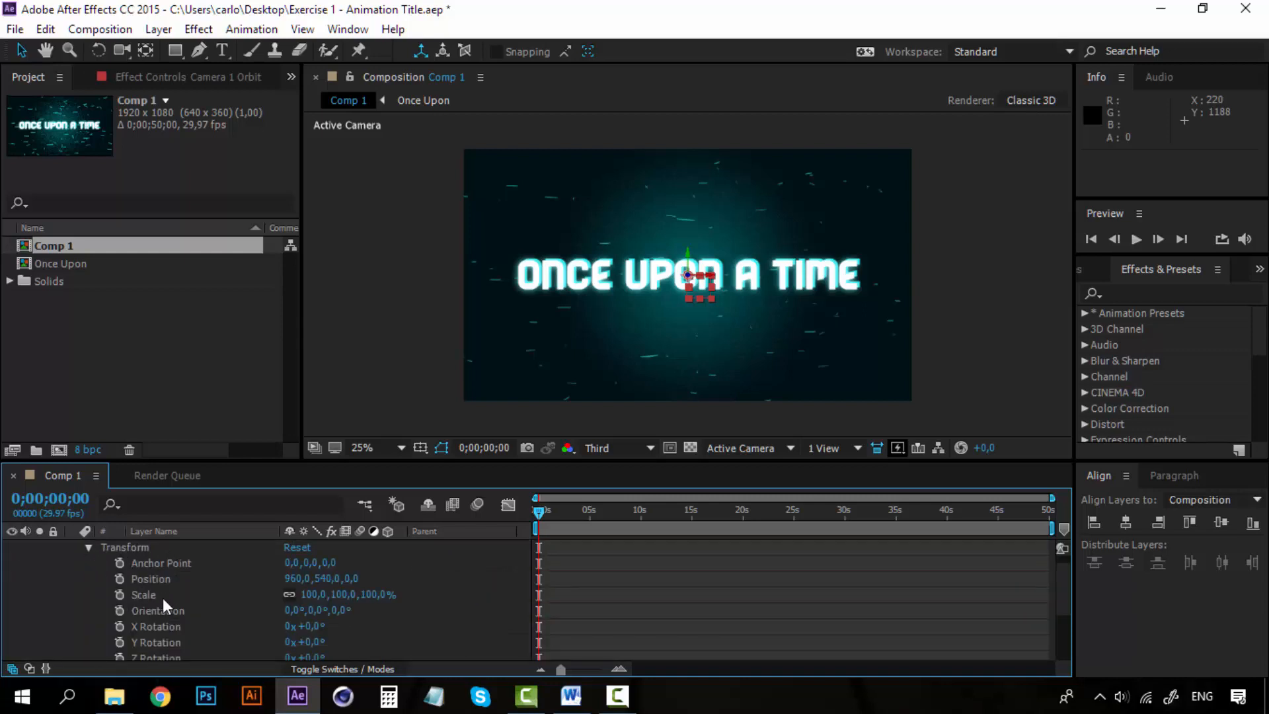
pyautogui.scroll(1, 169, 614)
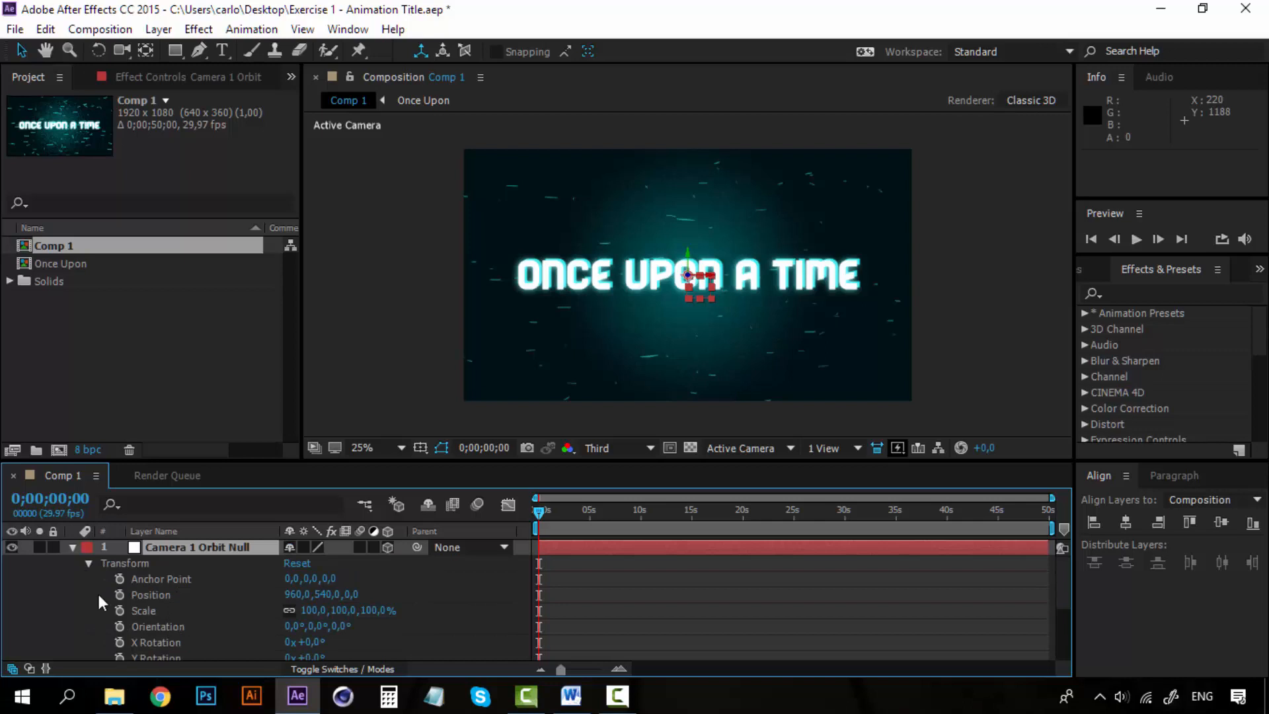
pyautogui.click(89, 563)
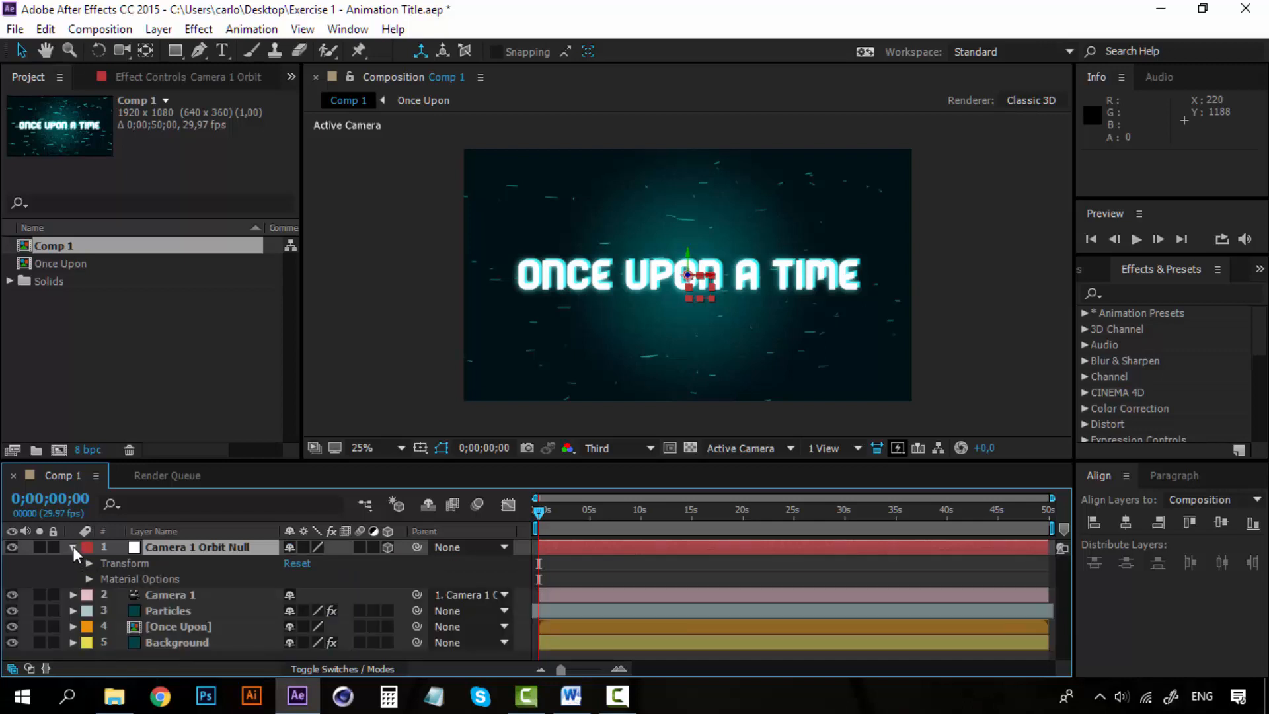
pyautogui.click(74, 546)
pyautogui.click(157, 549)
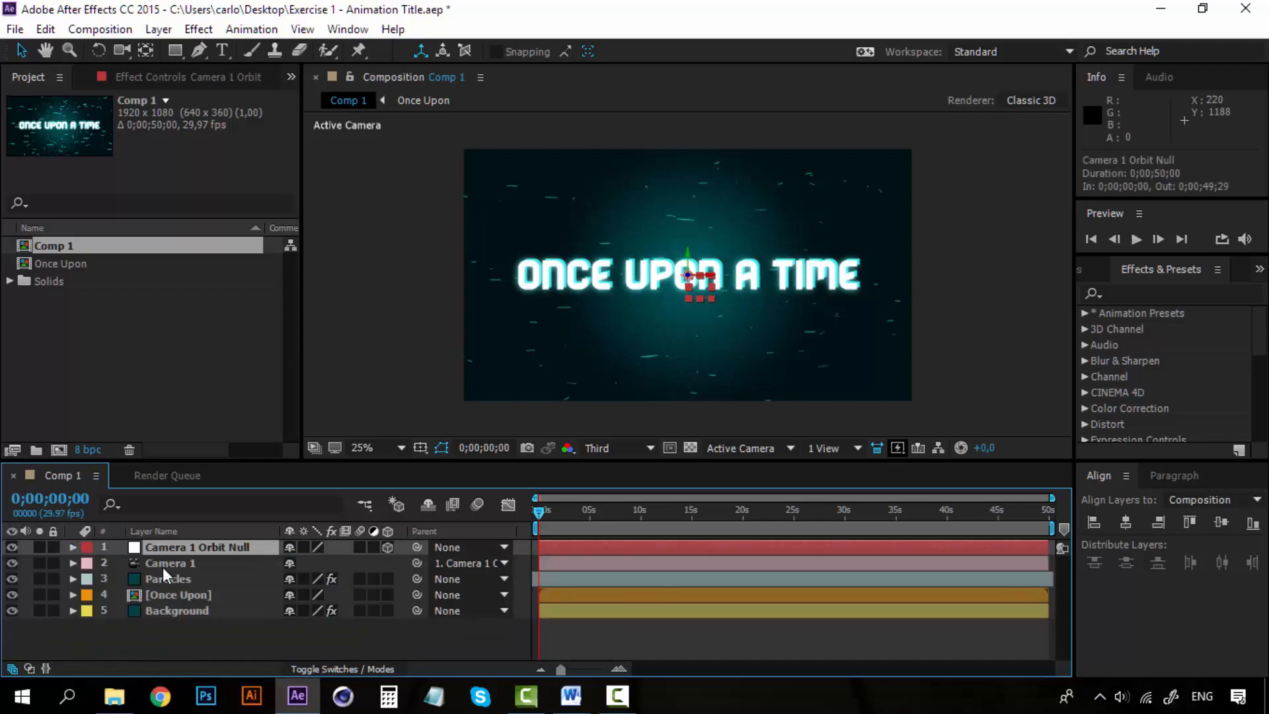
# Step: Check the parent link between the camera layer and its orbit null
pyautogui.click(164, 566)
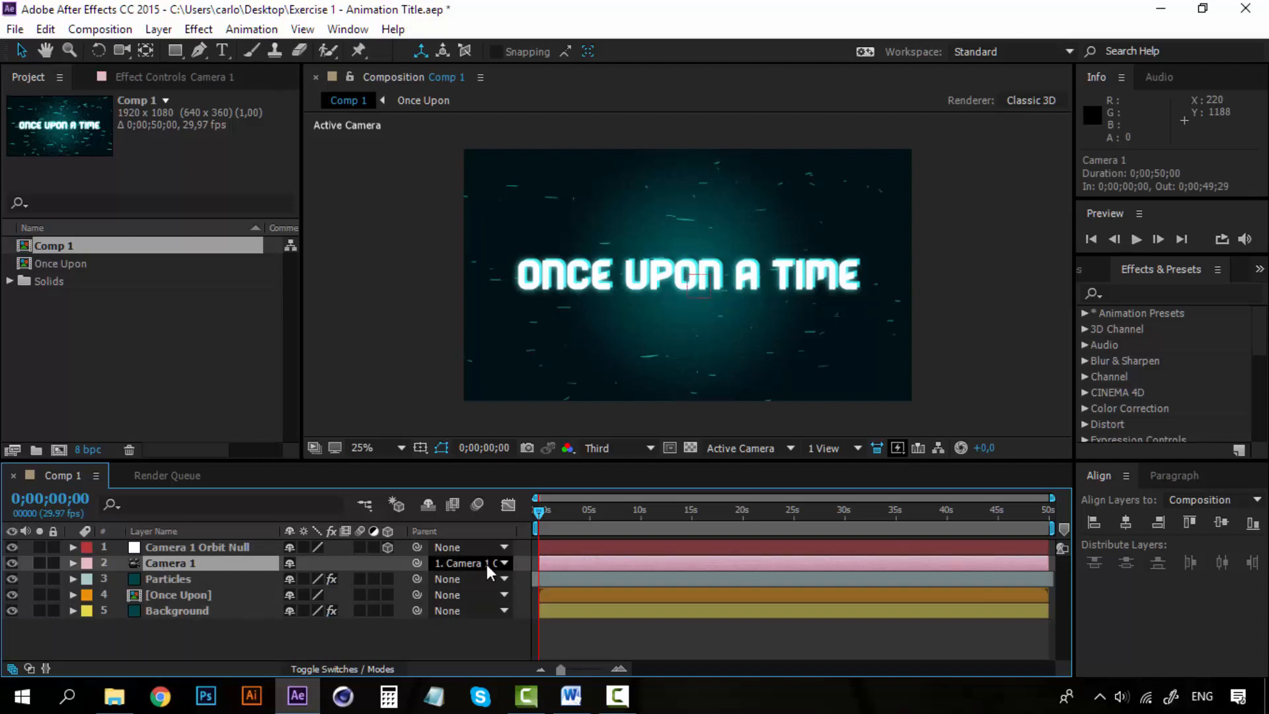
pyautogui.click(504, 563)
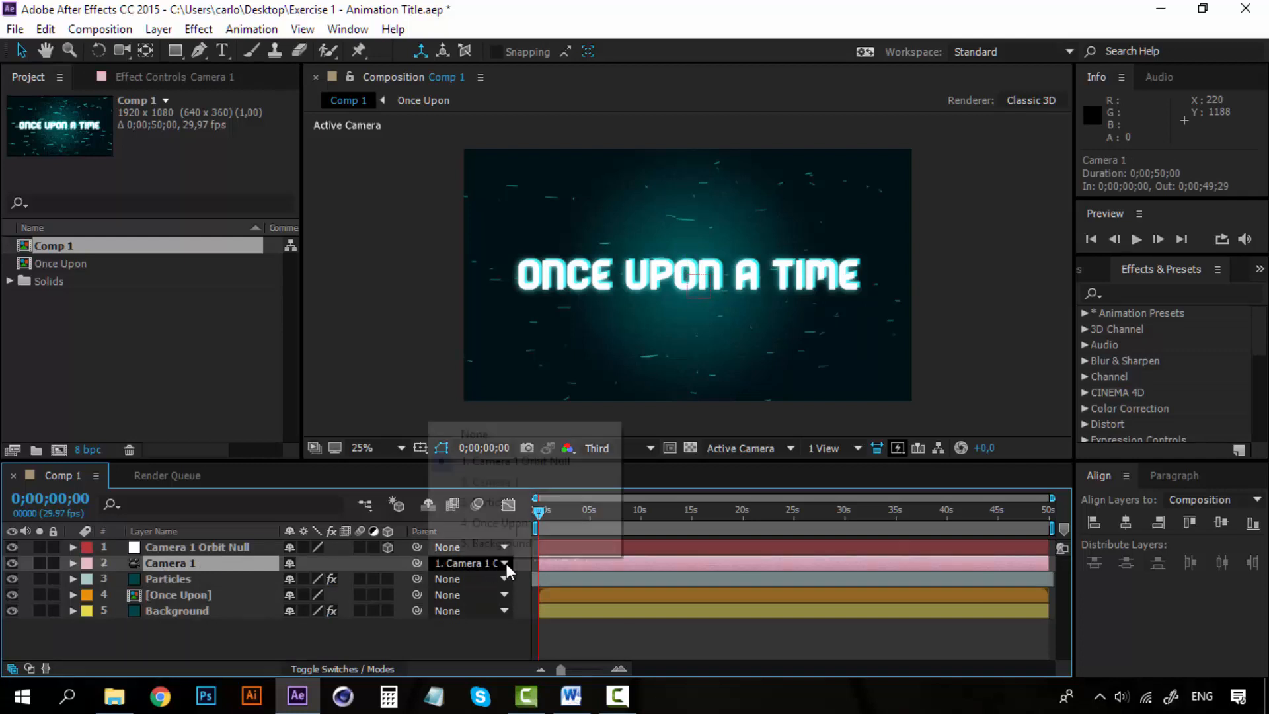
pyautogui.click(247, 544)
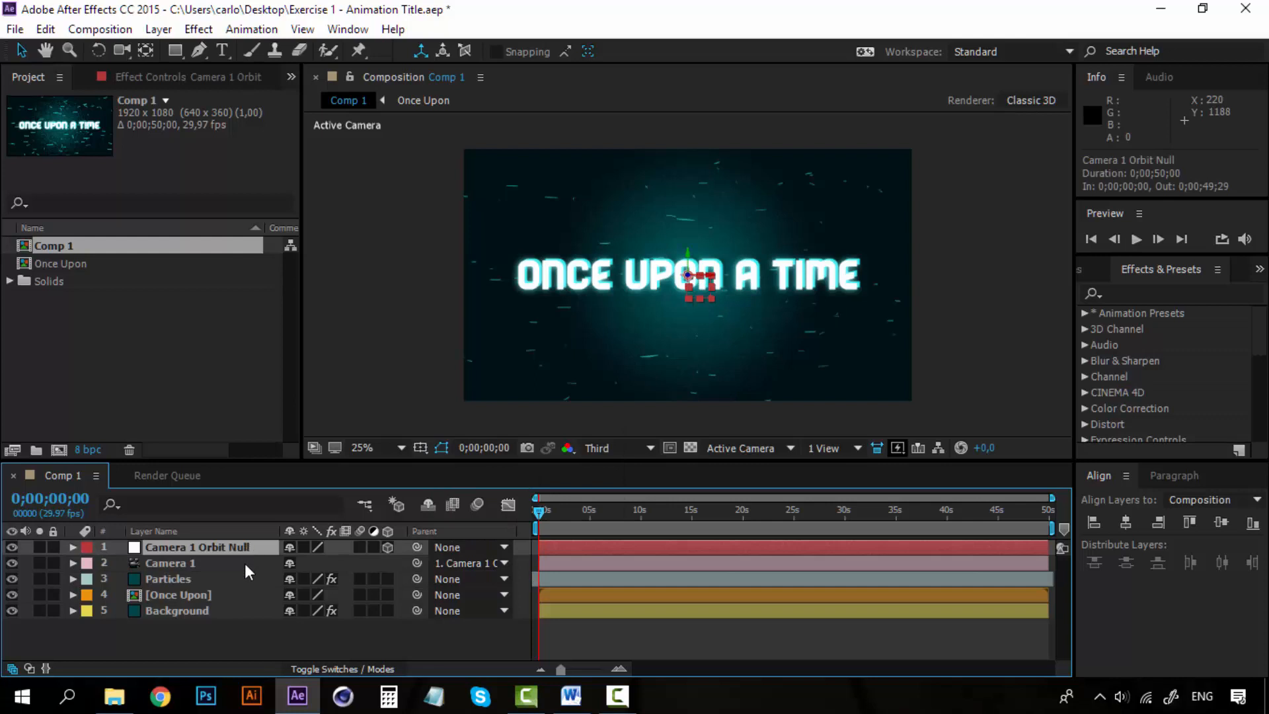
pyautogui.click(244, 563)
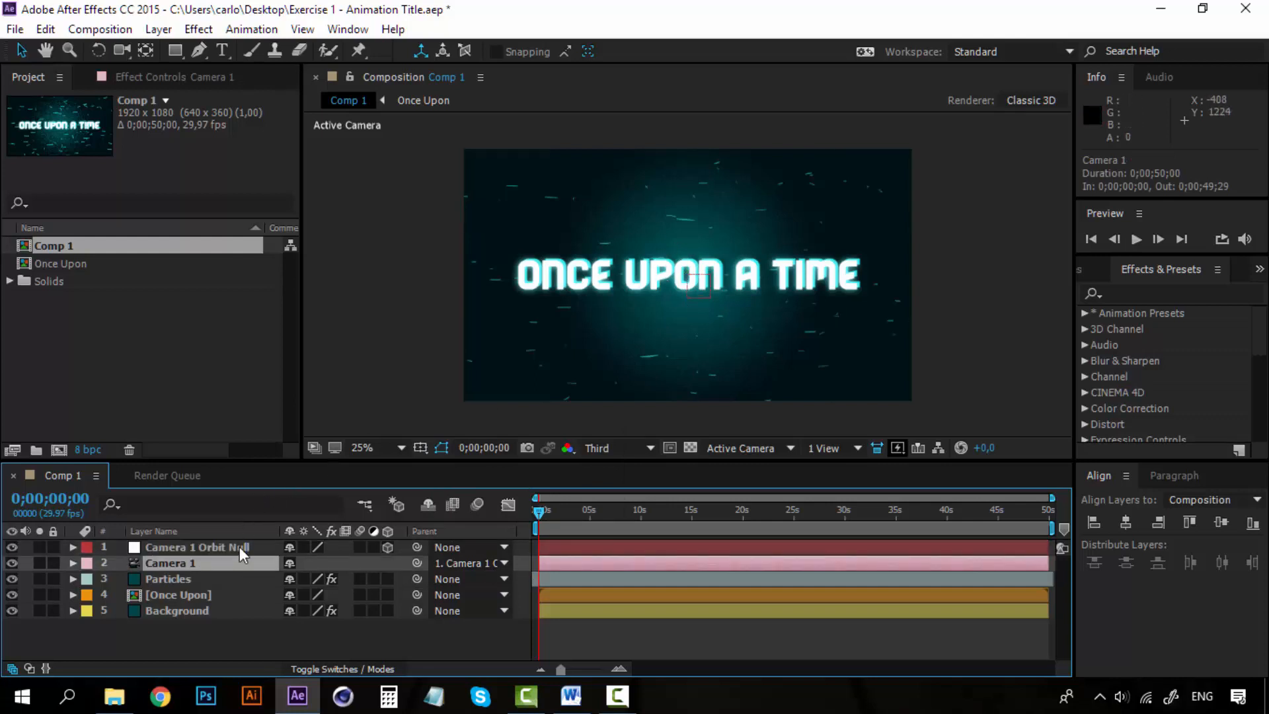
pyautogui.click(239, 547)
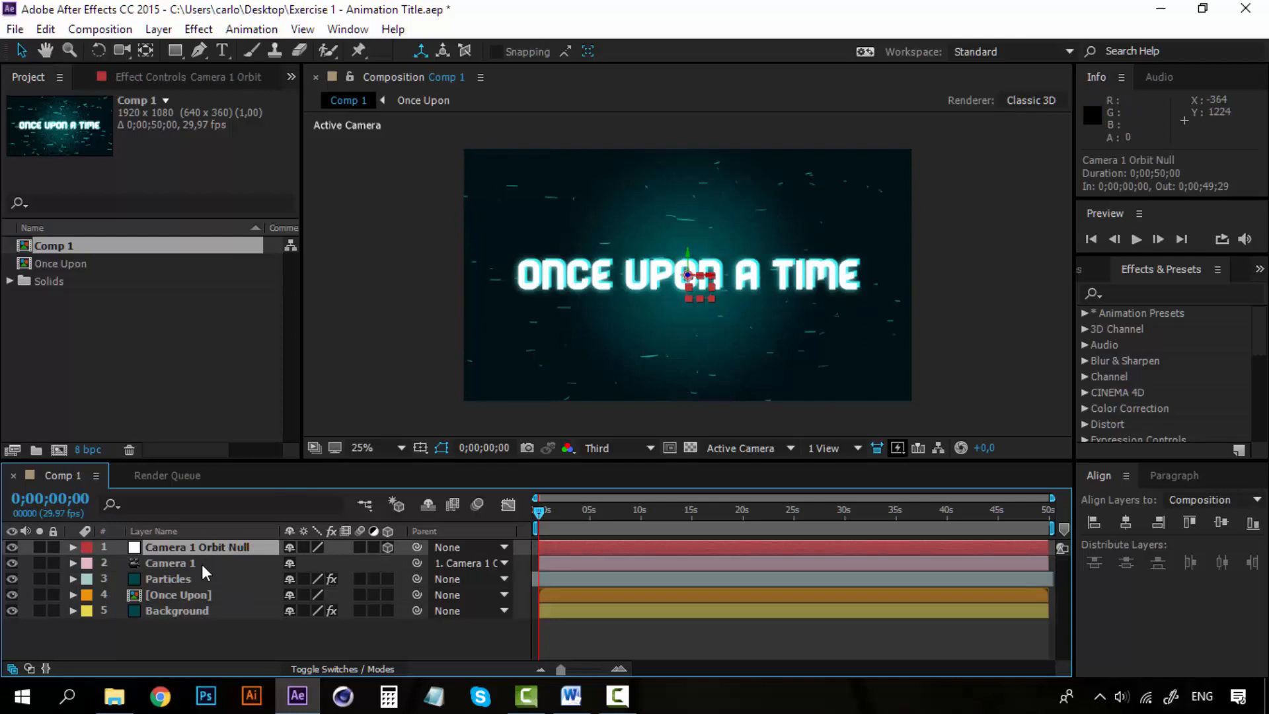
# Step: Turn the Once Upon layer into a 3D layer
pyautogui.click(190, 593)
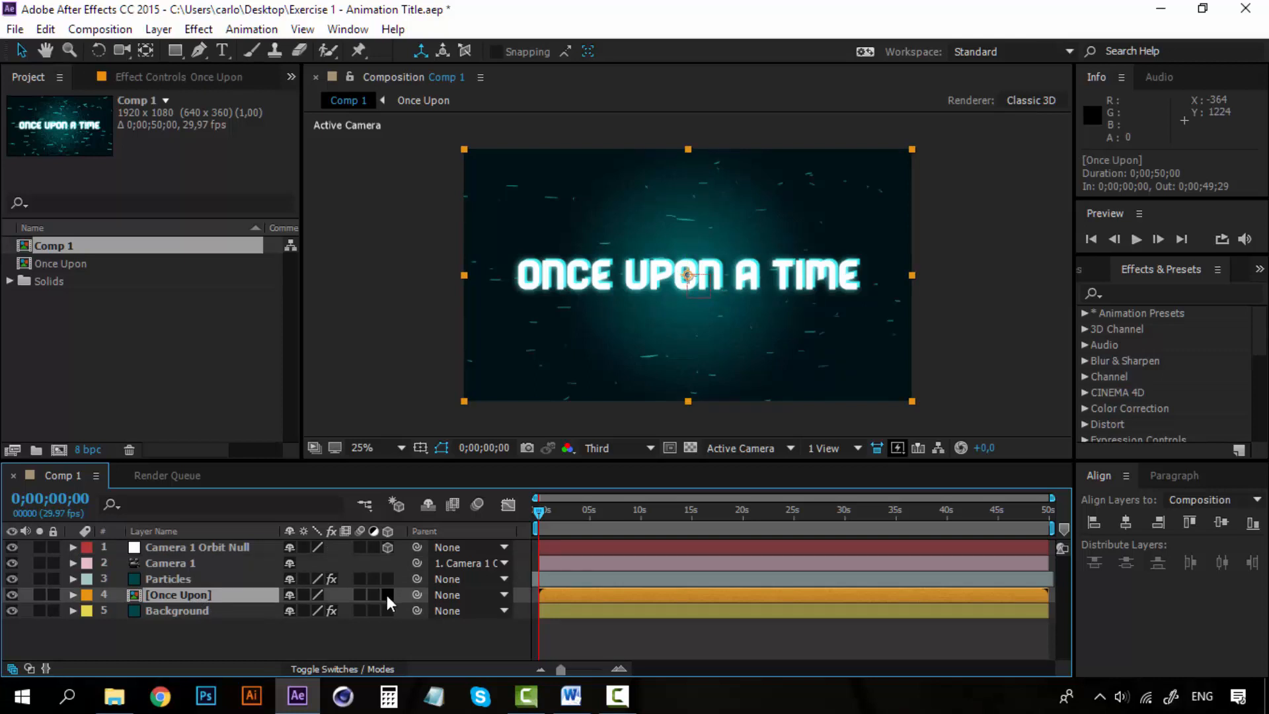
pyautogui.click(385, 545)
pyautogui.click(386, 592)
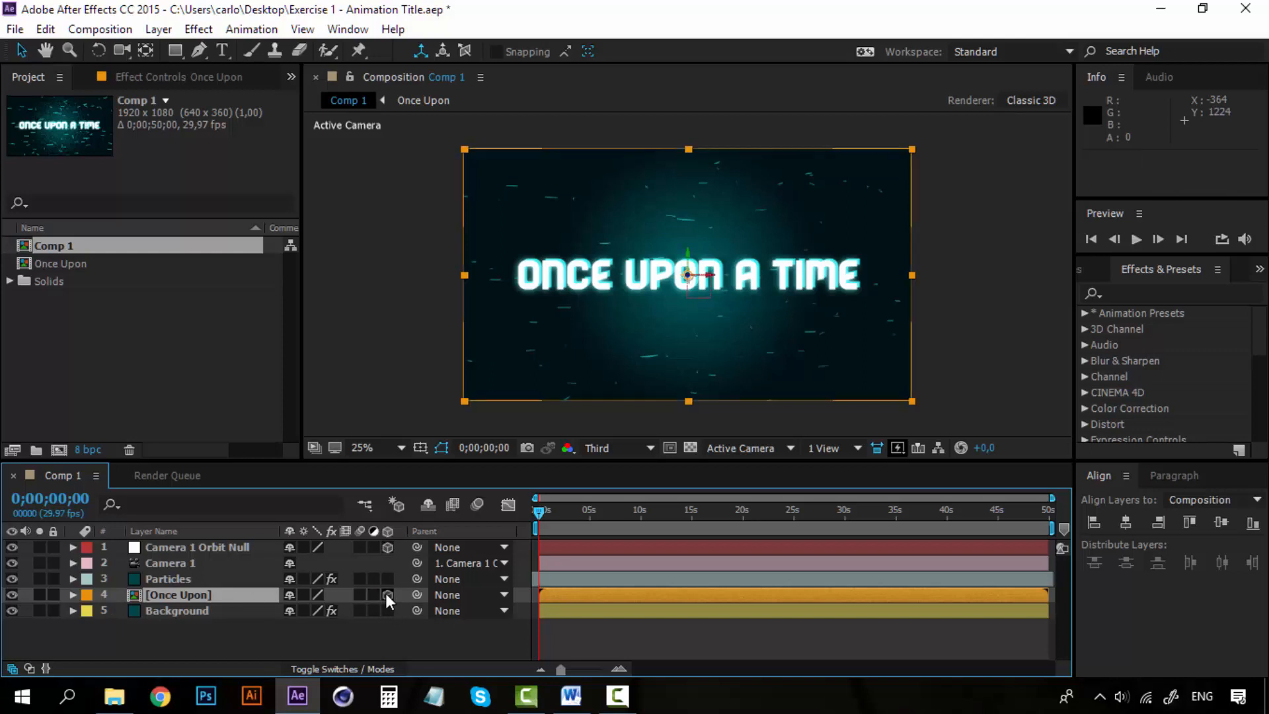
# Step: Examine the Producer settings of the Particles layer's CC Particle World effect and collapse the effect again
pyautogui.click(176, 577)
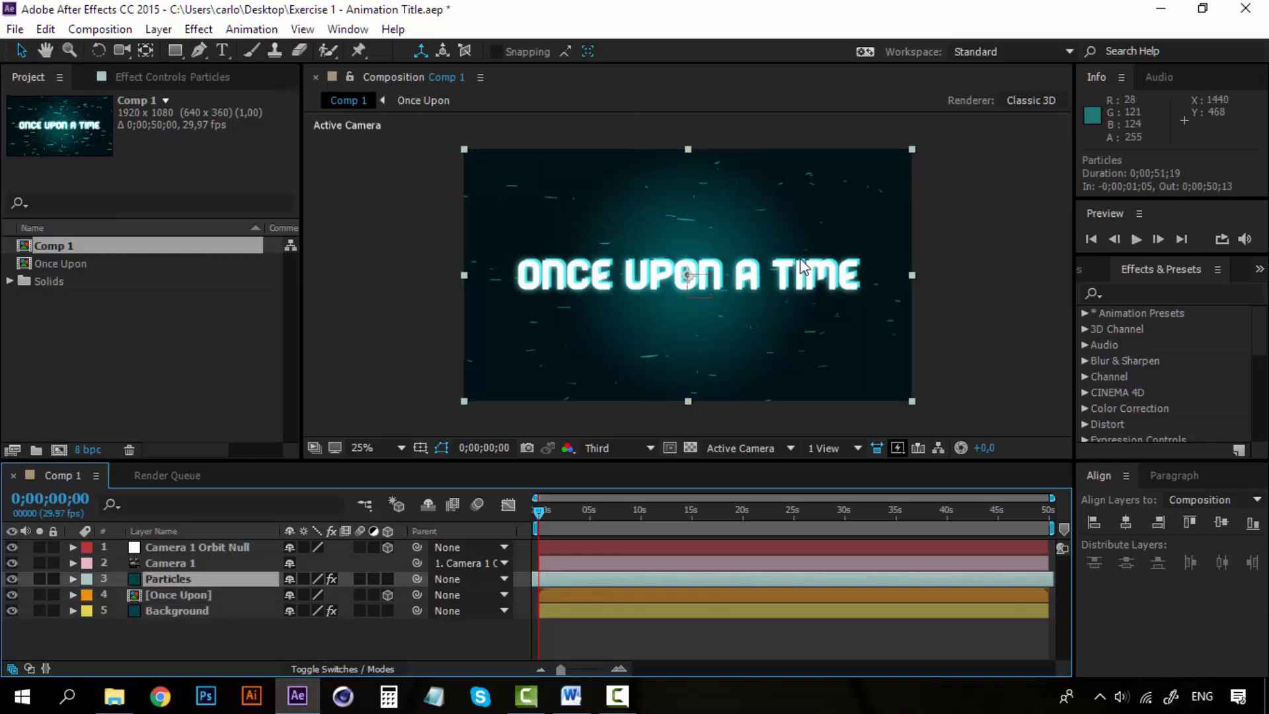
pyautogui.click(146, 77)
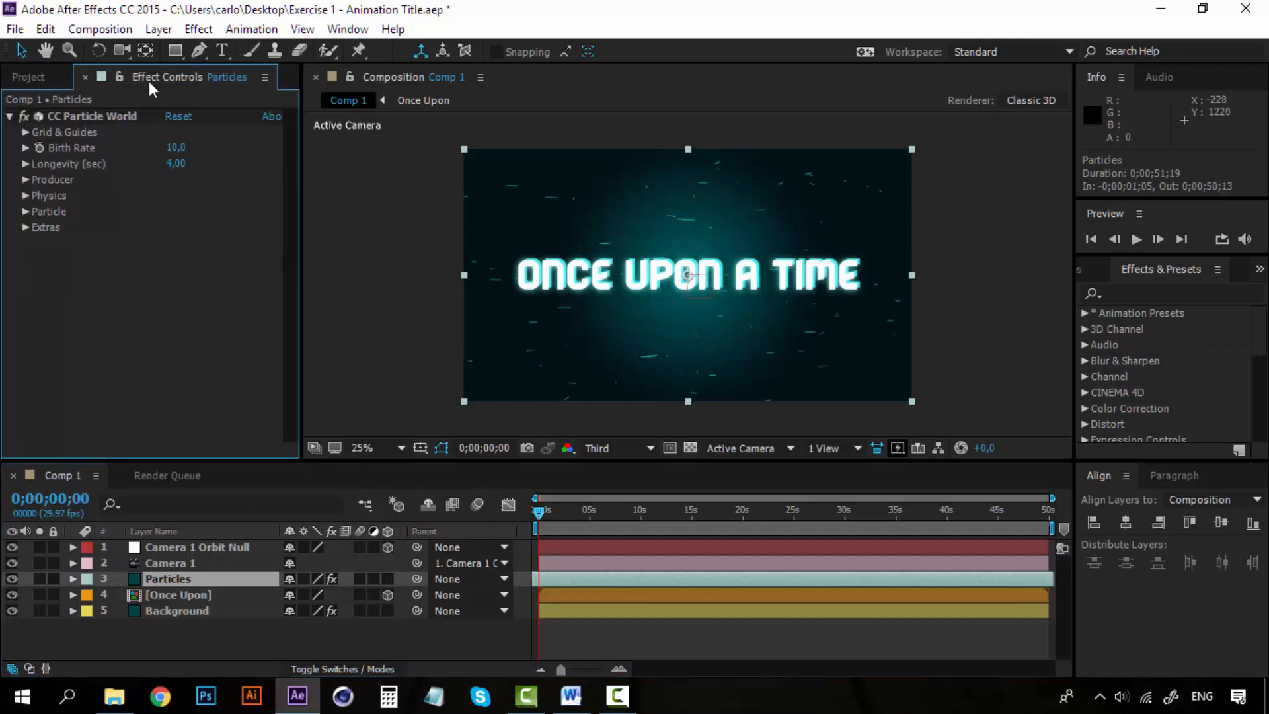
pyautogui.click(26, 179)
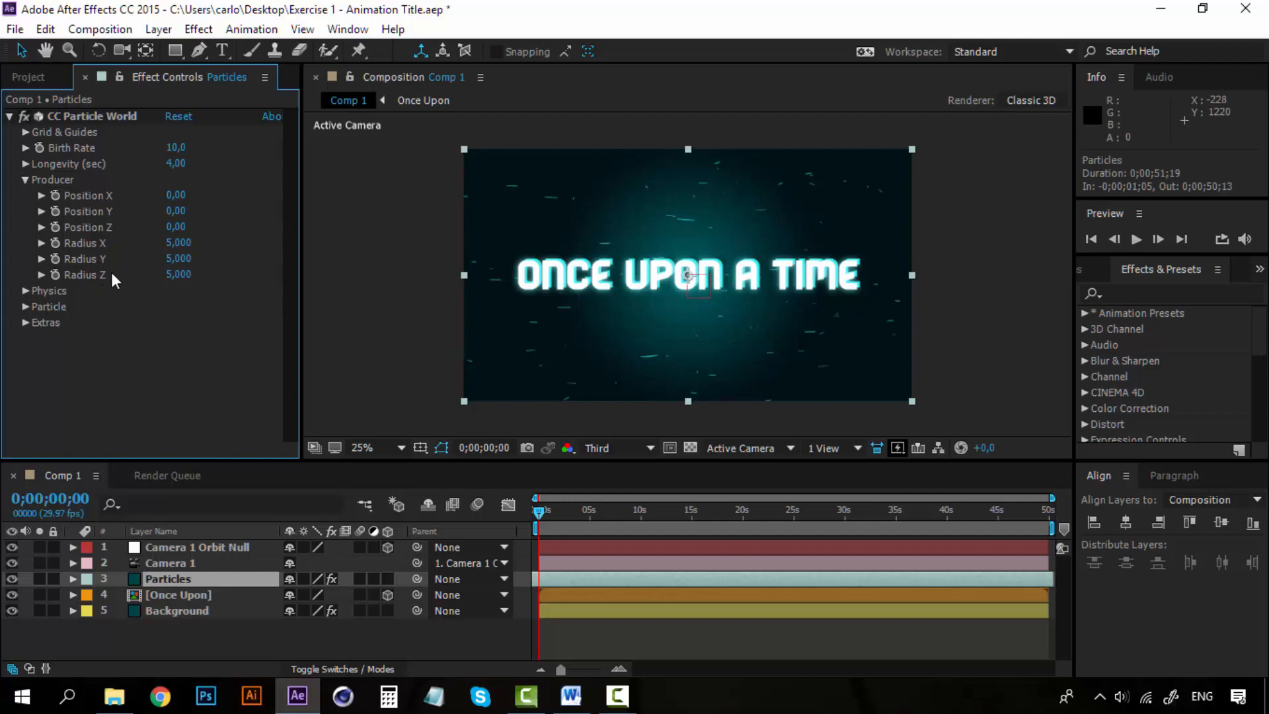
pyautogui.click(9, 117)
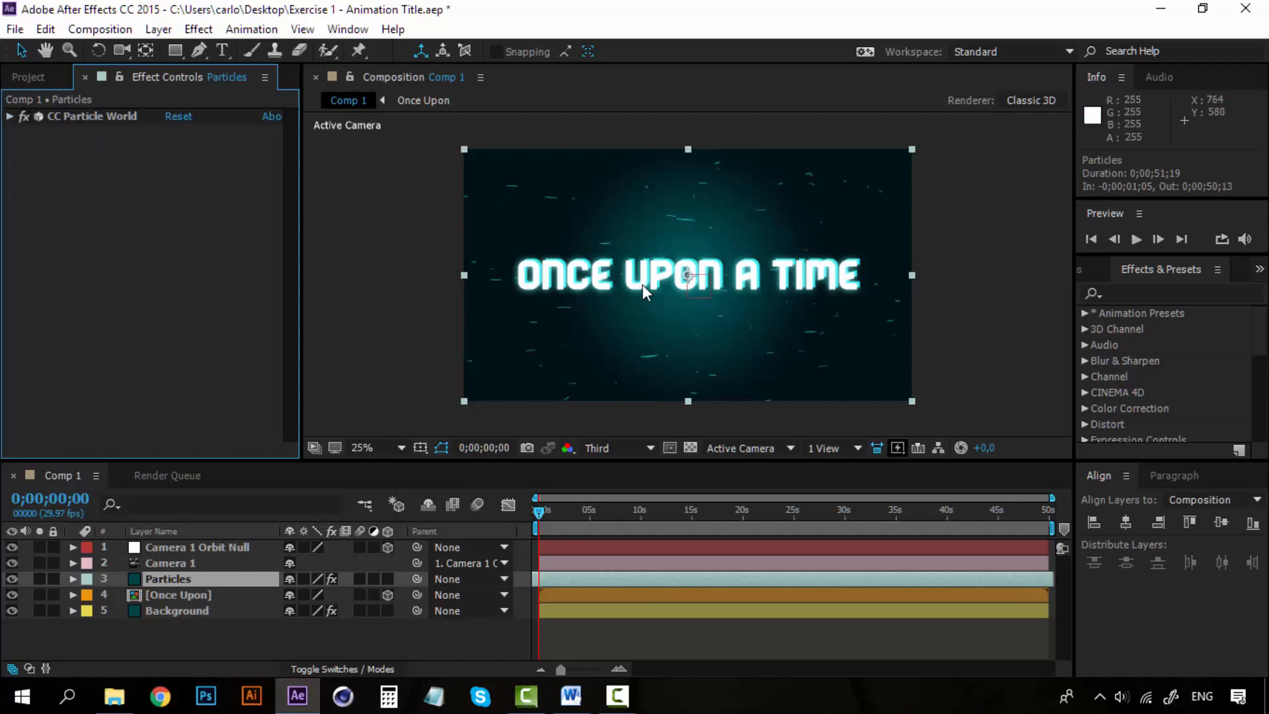
# Step: Try orbiting and dollying the camera layer around the title with the Unified Camera tool
pyautogui.click(220, 550)
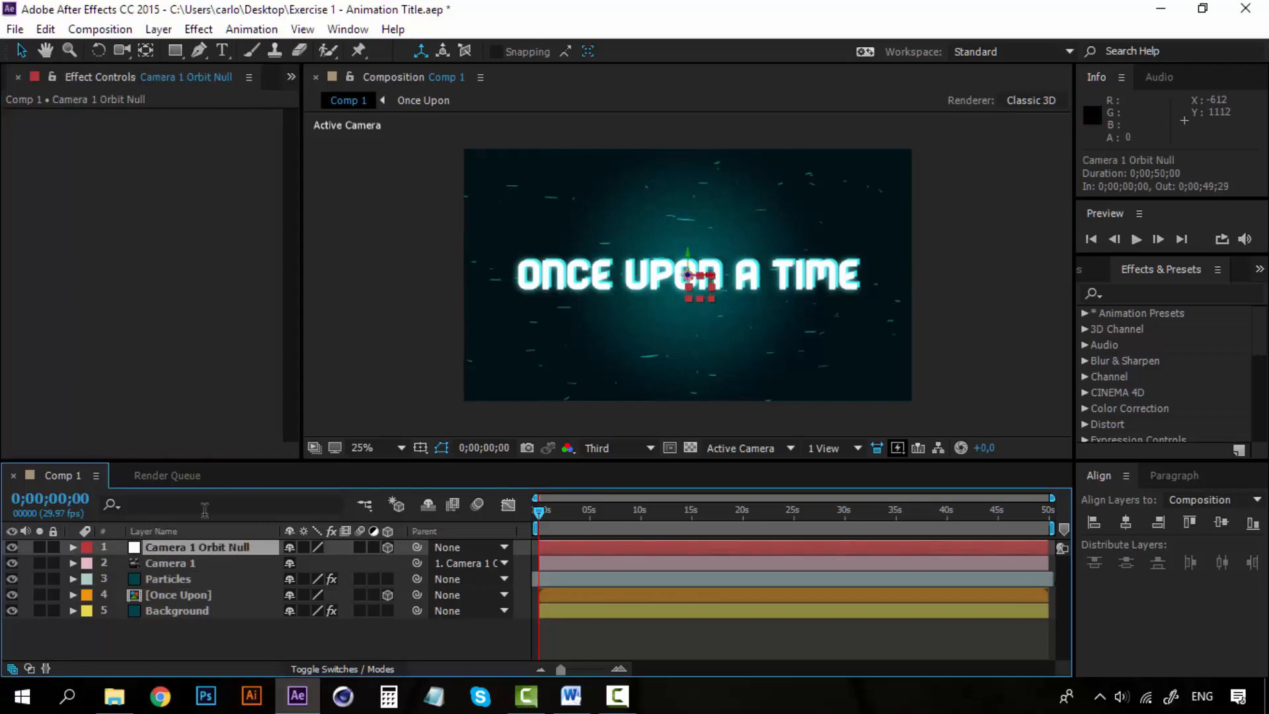
pyautogui.click(180, 563)
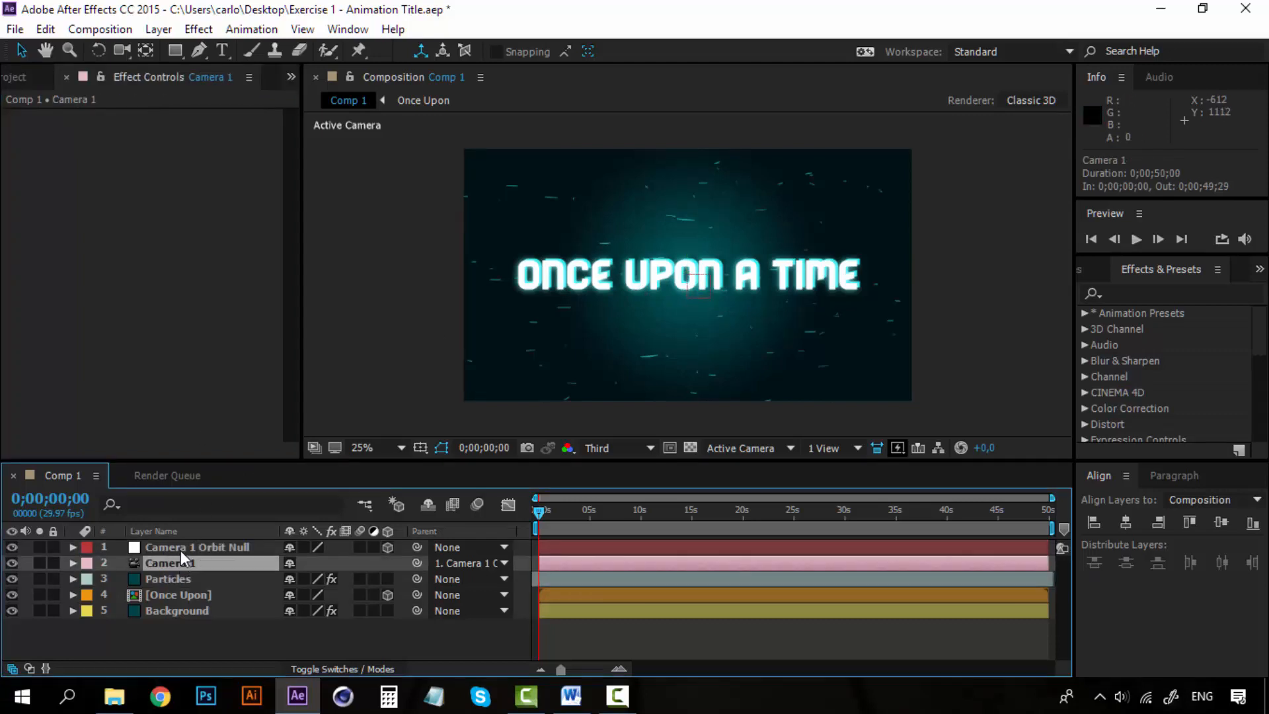
pyautogui.click(121, 51)
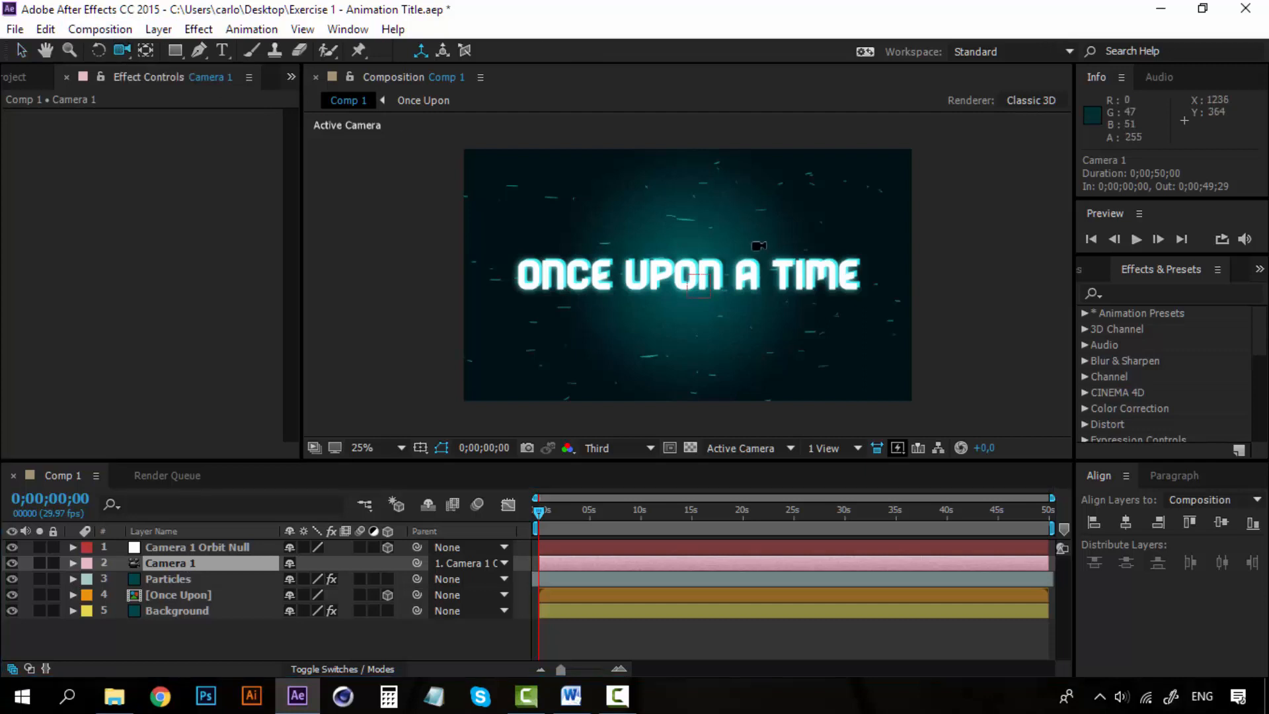
pyautogui.moveTo(774, 261); pyautogui.dragTo(827, 304)
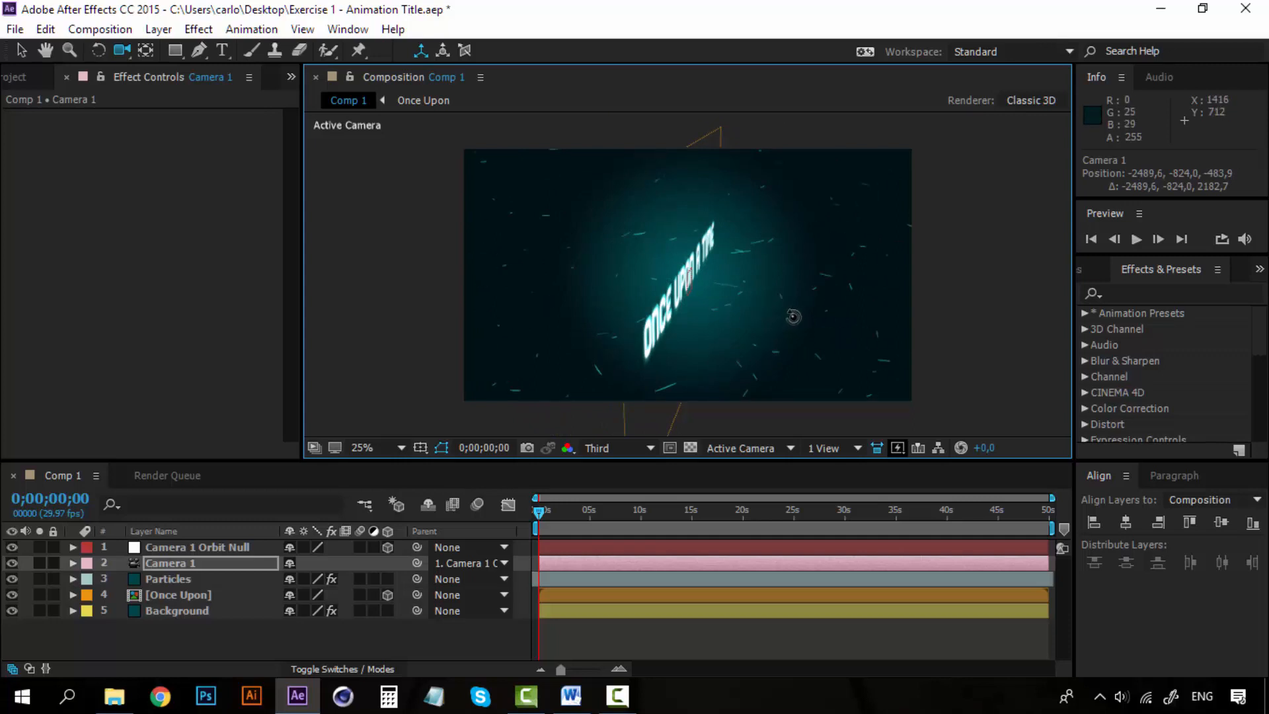
pyautogui.moveTo(793, 331); pyautogui.dragTo(742, 278)
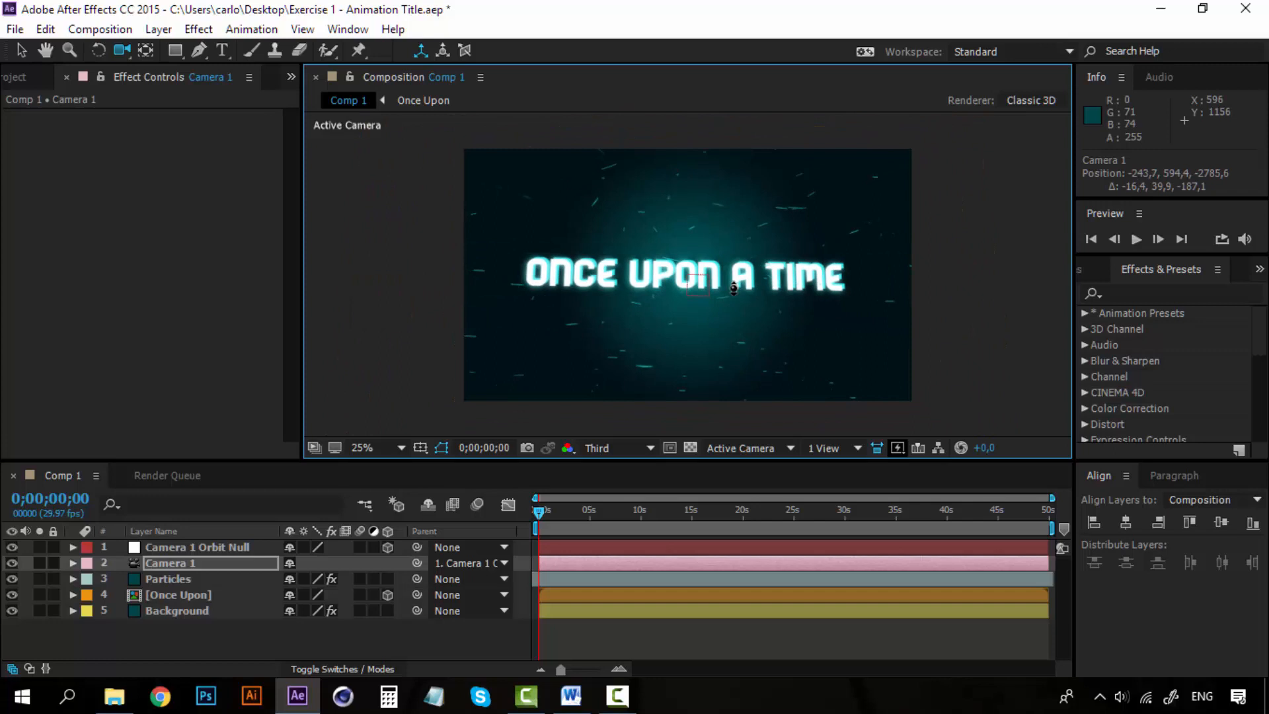
# Step: Undo the camera moves made with the Unified Camera tool
pyautogui.hotkey('ctrl', 'z')
pyautogui.hotkey('ctrl', 'z')
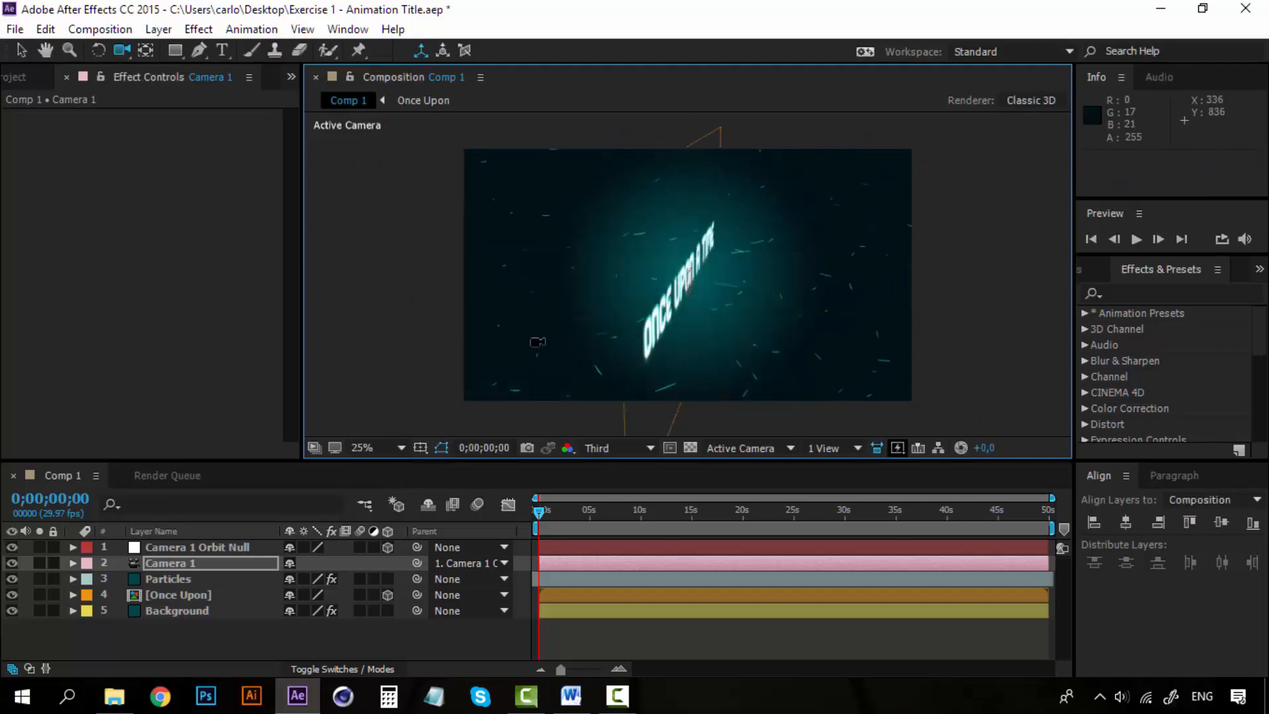
pyautogui.hotkey('ctrl', 'z')
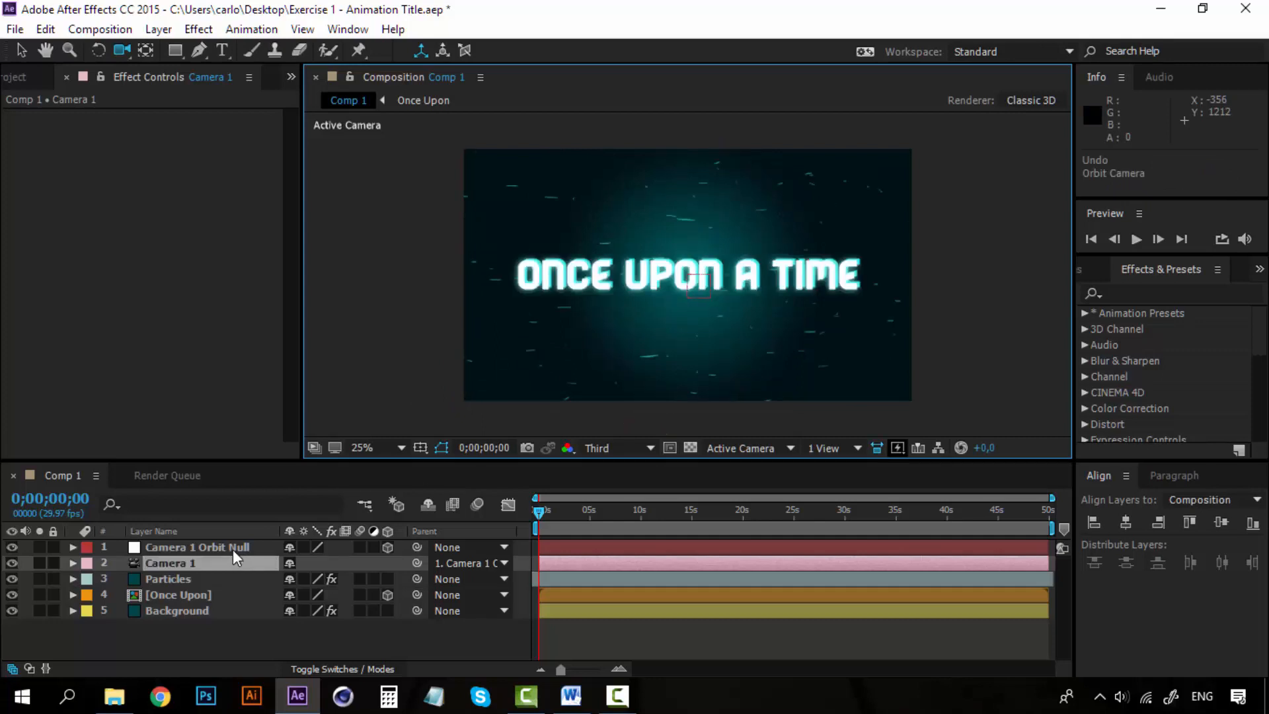
# Step: Try moving the camera's orbit null back and forth along its X axis with the Selection tool, and undo the moves
pyautogui.click(216, 557)
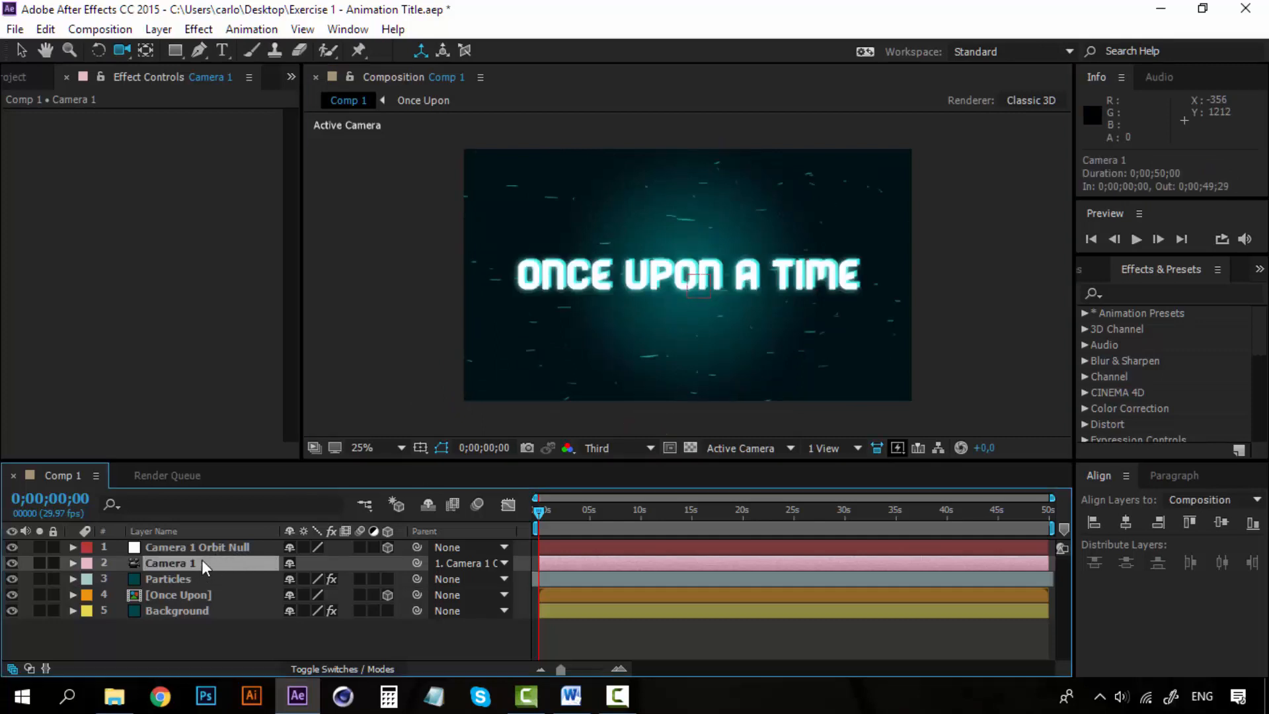
pyautogui.click(203, 547)
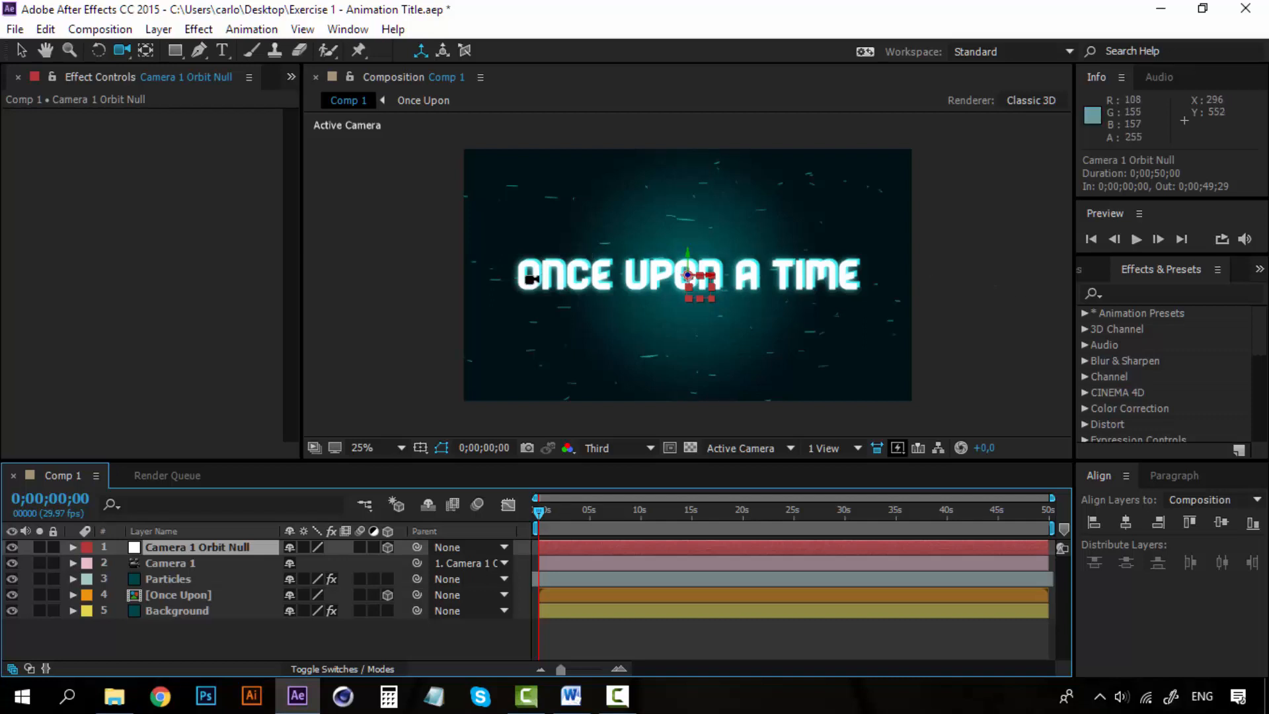
pyautogui.click(73, 548)
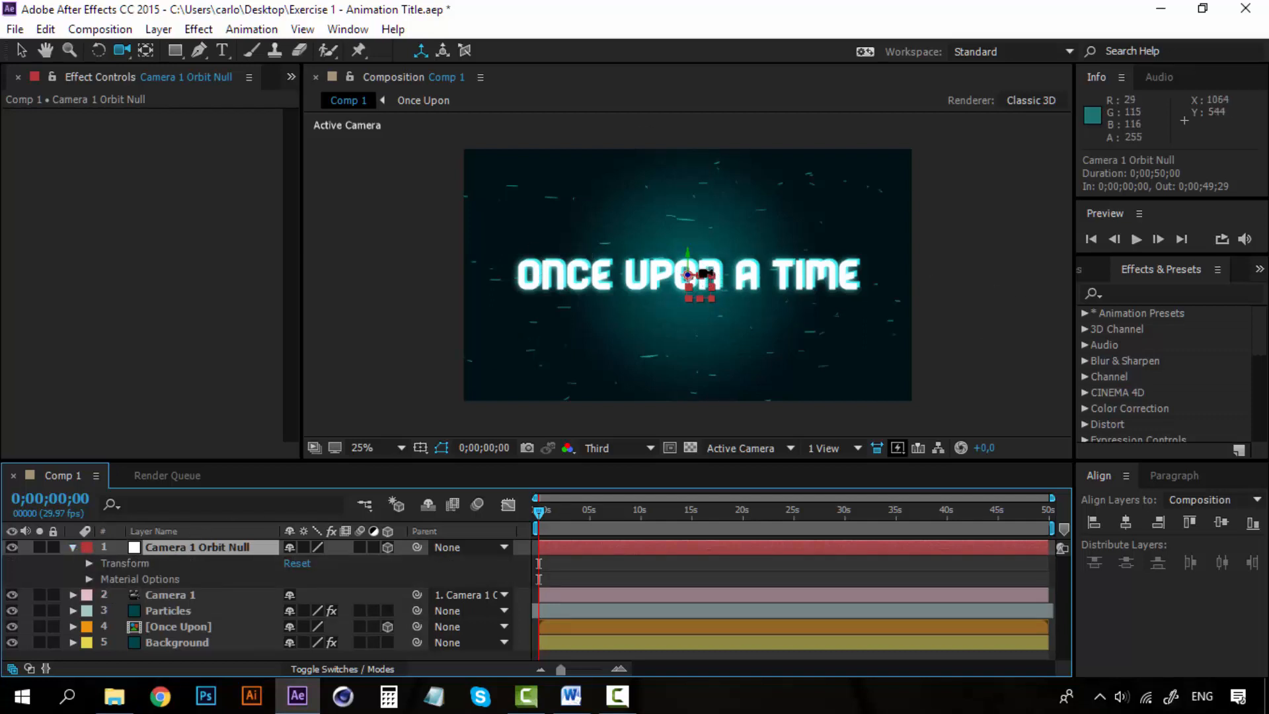
pyautogui.click(22, 50)
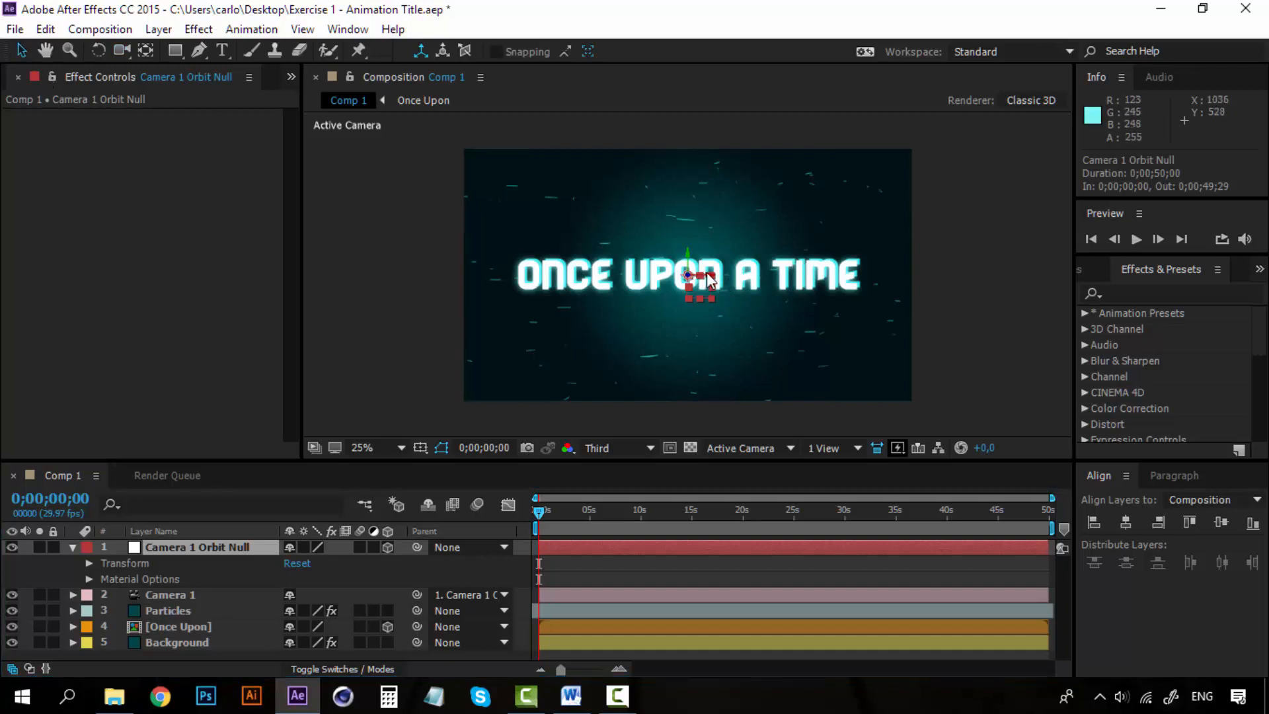
pyautogui.moveTo(716, 280); pyautogui.dragTo(1197, 275)
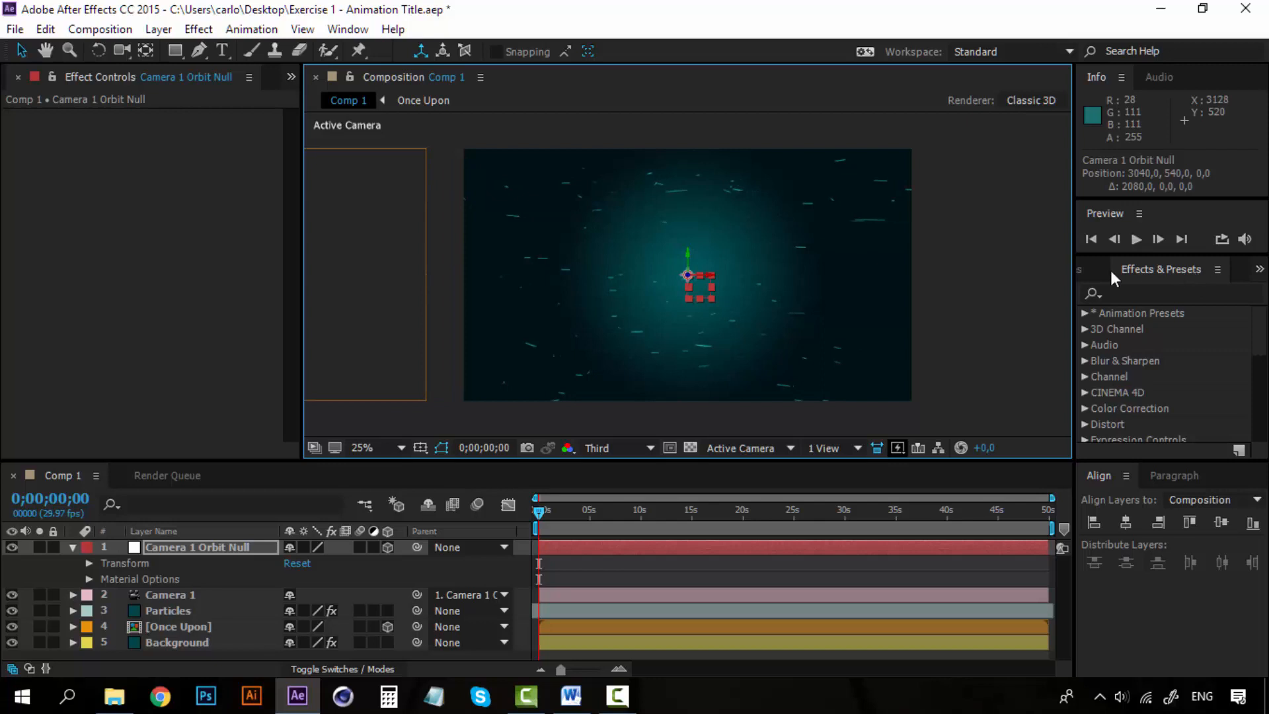
pyautogui.moveTo(706, 282); pyautogui.dragTo(218, 266)
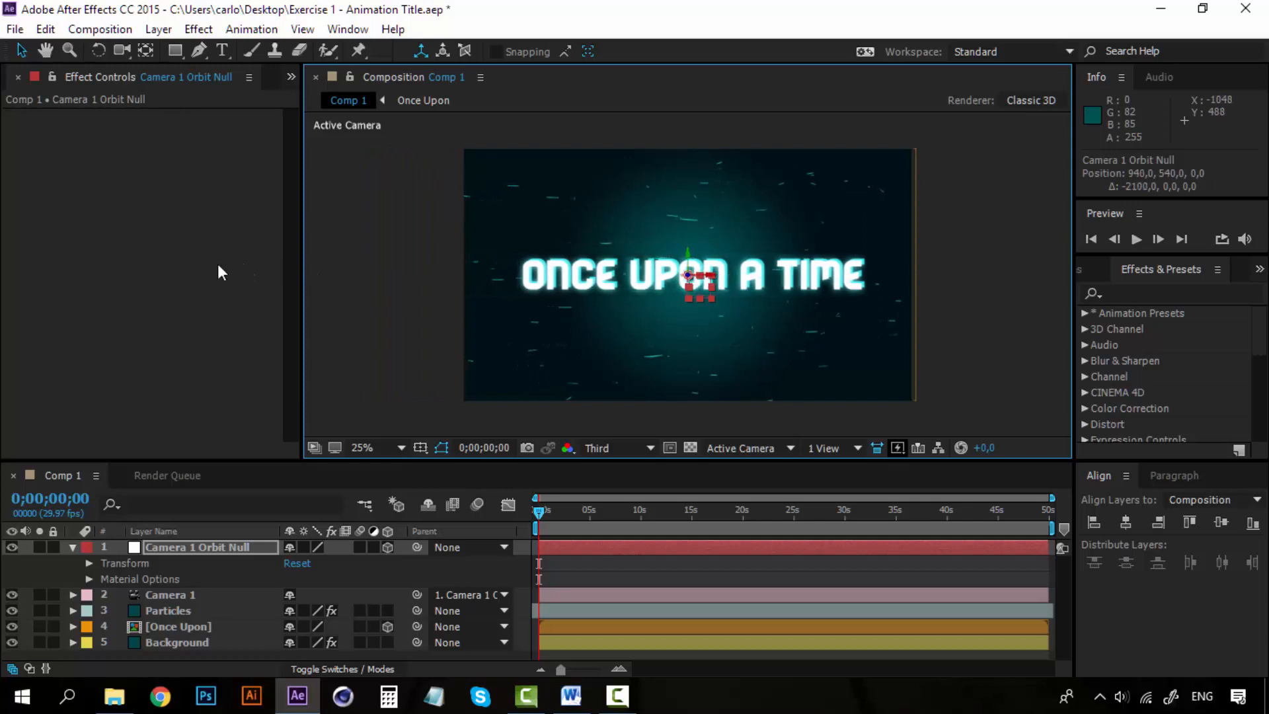
pyautogui.hotkey('ctrl', 'z')
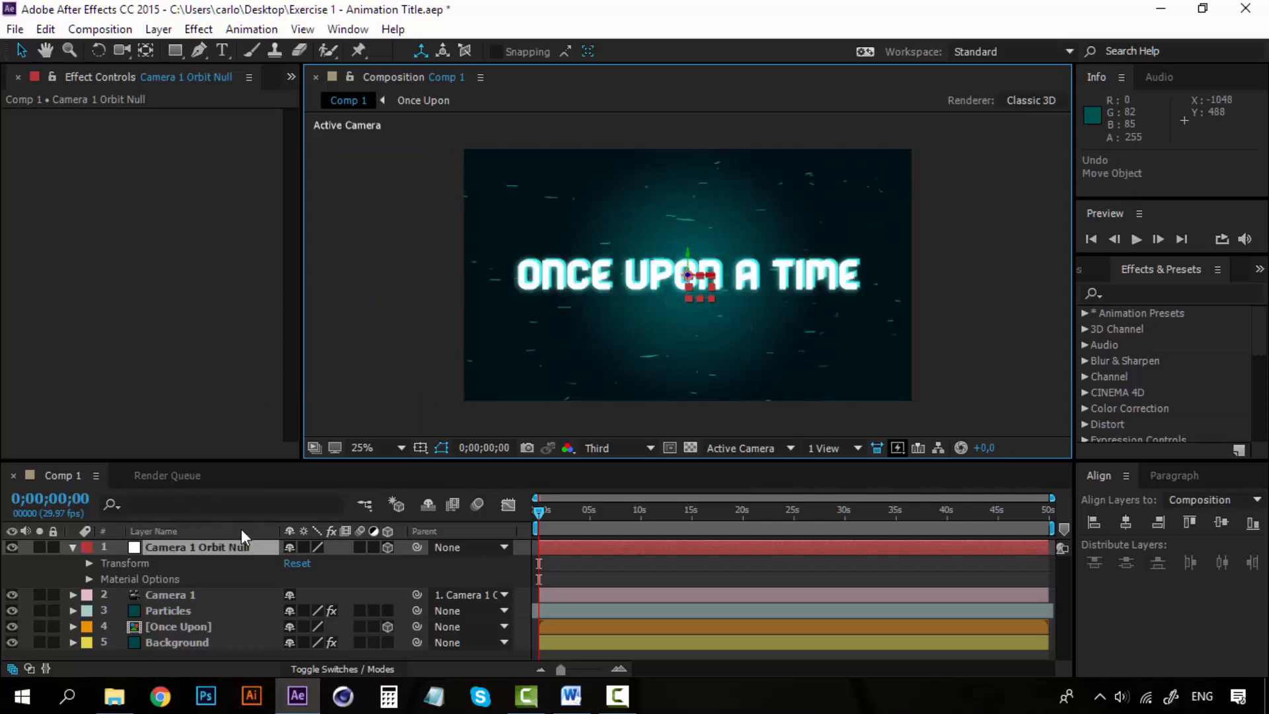
# Step: Show only the Position property of the camera's orbit null and start keyframing it at 0;00;00;00
pyautogui.click(212, 552)
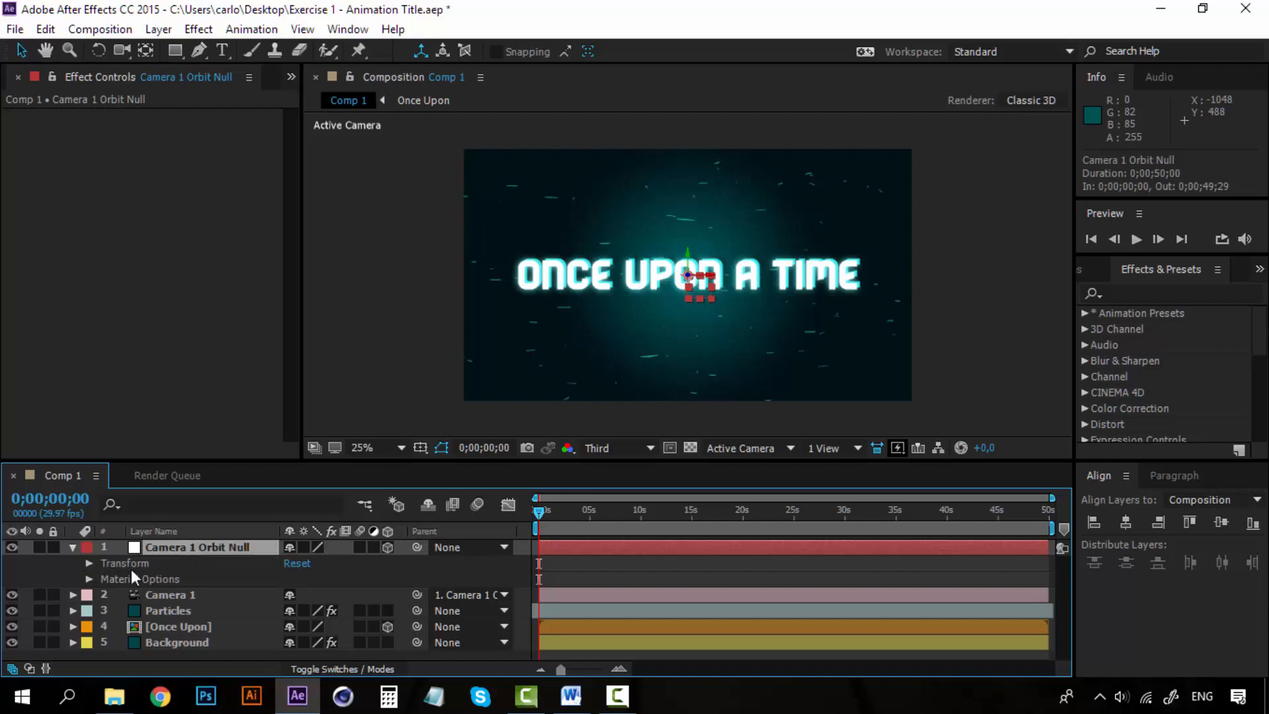
pyautogui.click(88, 563)
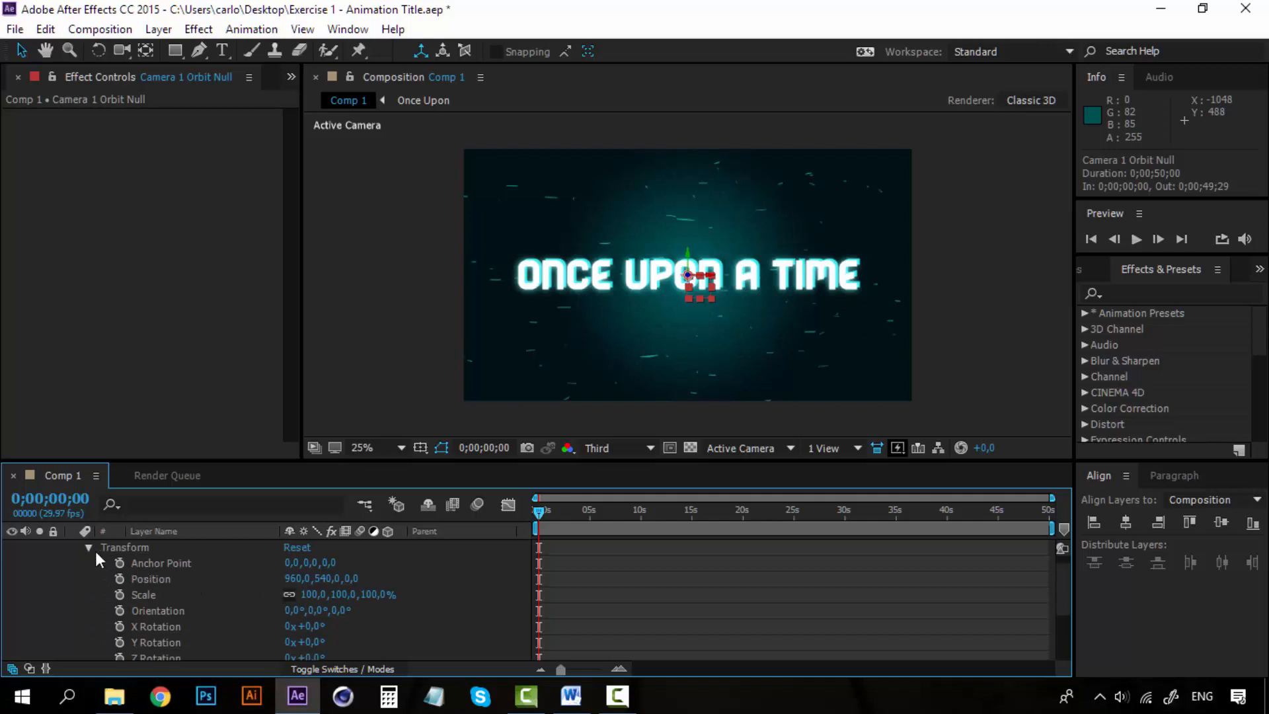
pyautogui.click(91, 548)
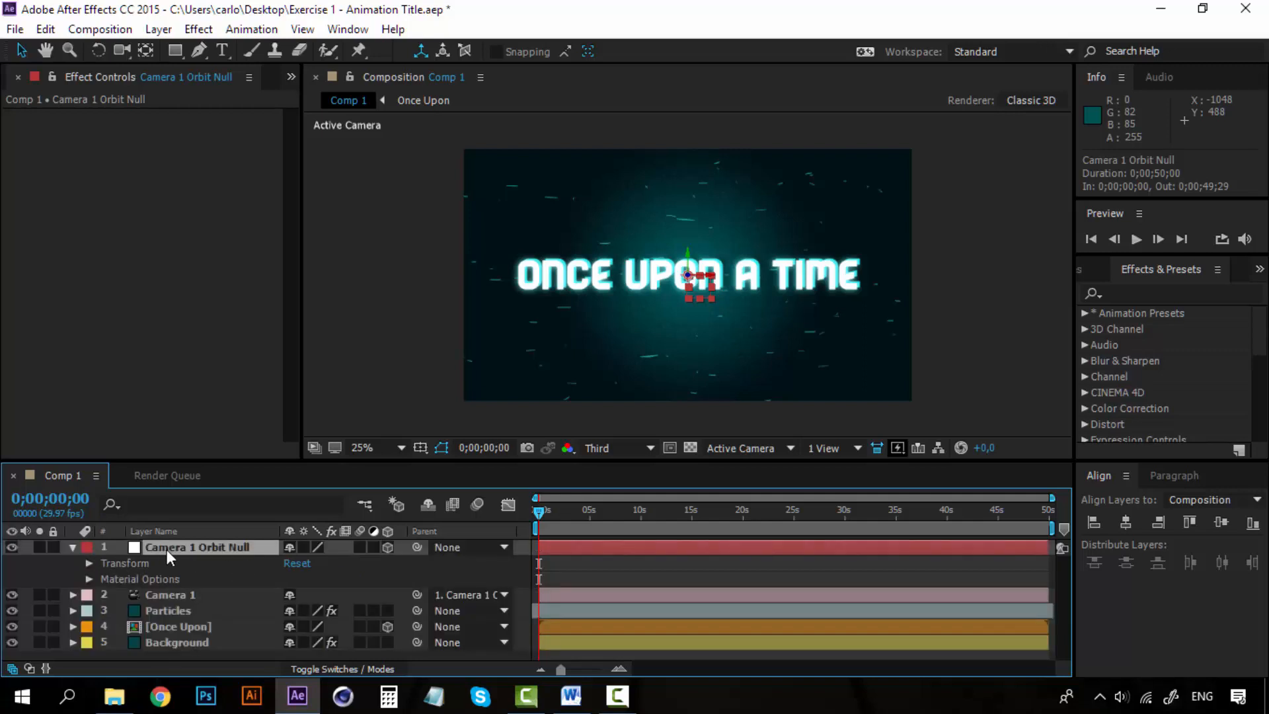
pyautogui.press('p')
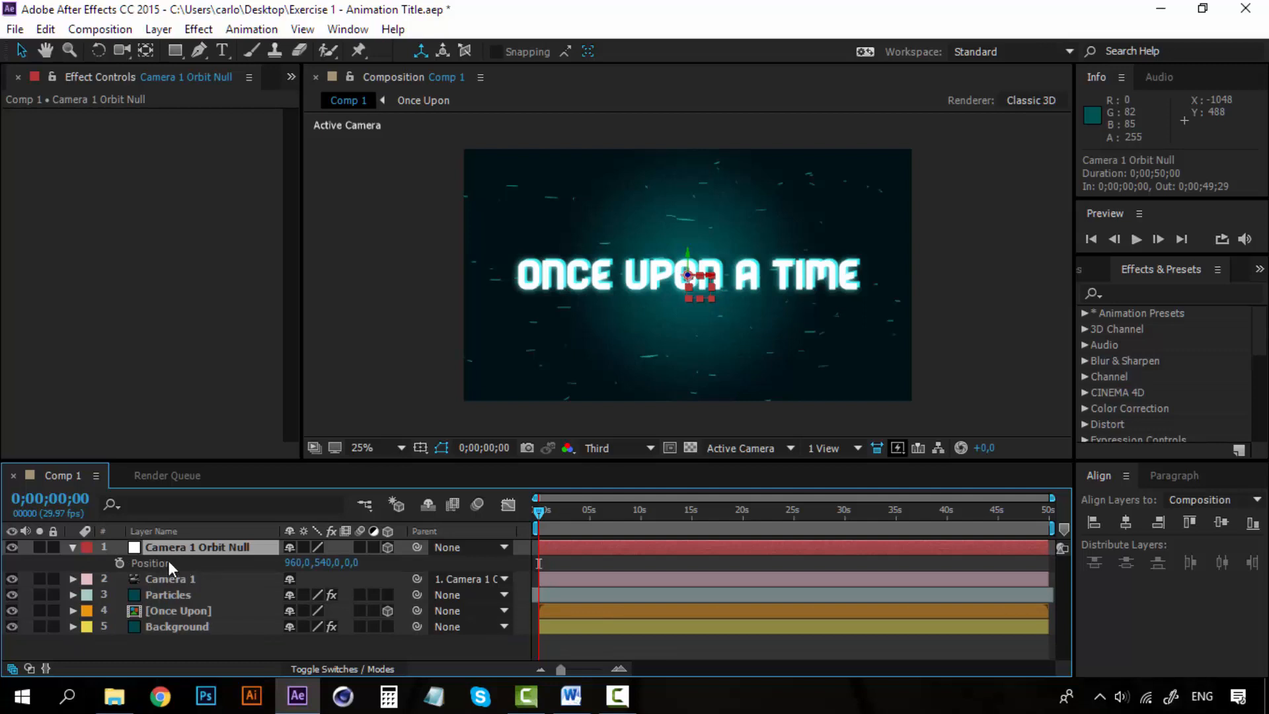
pyautogui.click(119, 563)
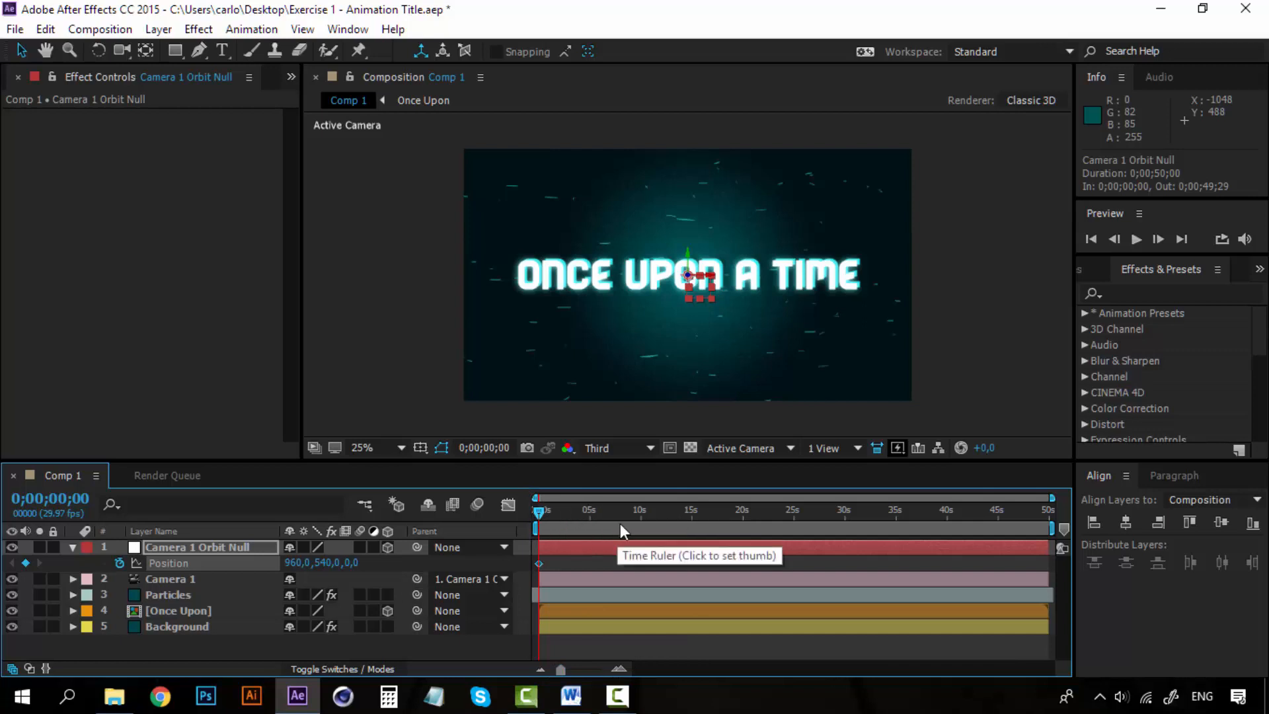
# Step: Add a second Position keyframe to the orbit null at 0;00;00;14 and return to the start of the timeline
pyautogui.click(625, 667)
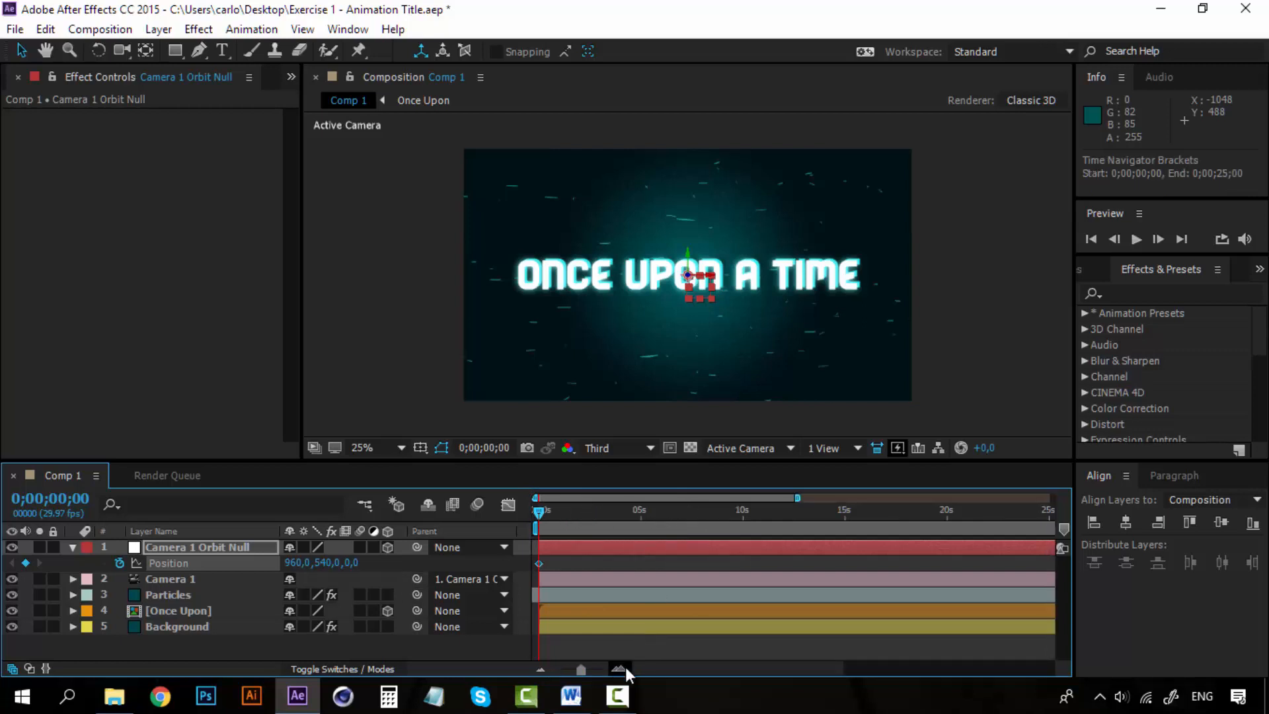
pyautogui.click(625, 667)
pyautogui.click(625, 668)
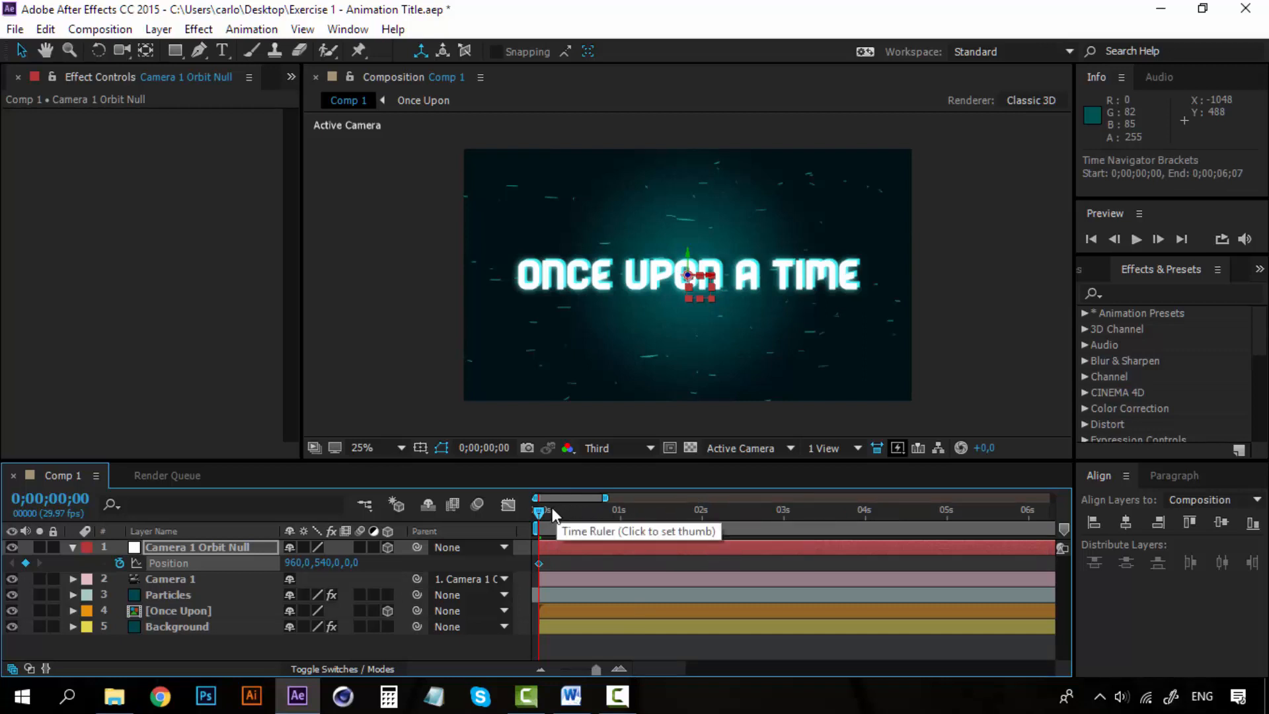
pyautogui.moveTo(537, 513); pyautogui.dragTo(576, 510)
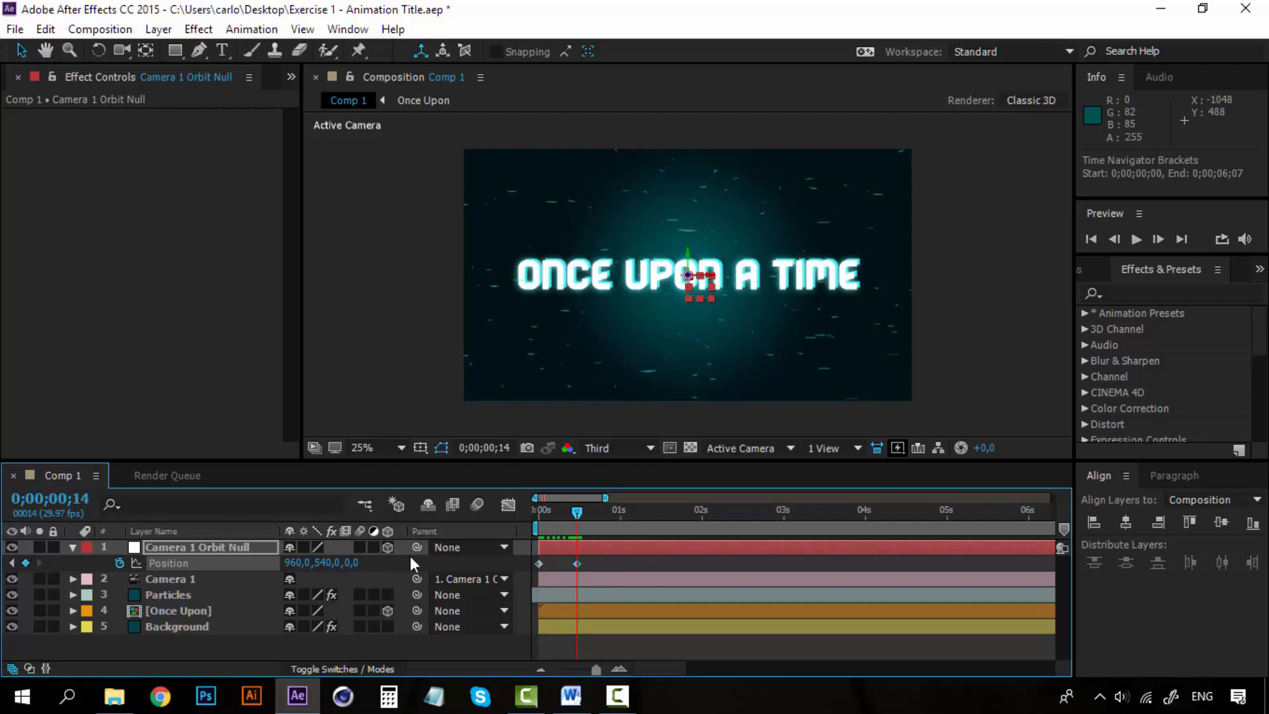
pyautogui.moveTo(570, 510); pyautogui.dragTo(512, 514)
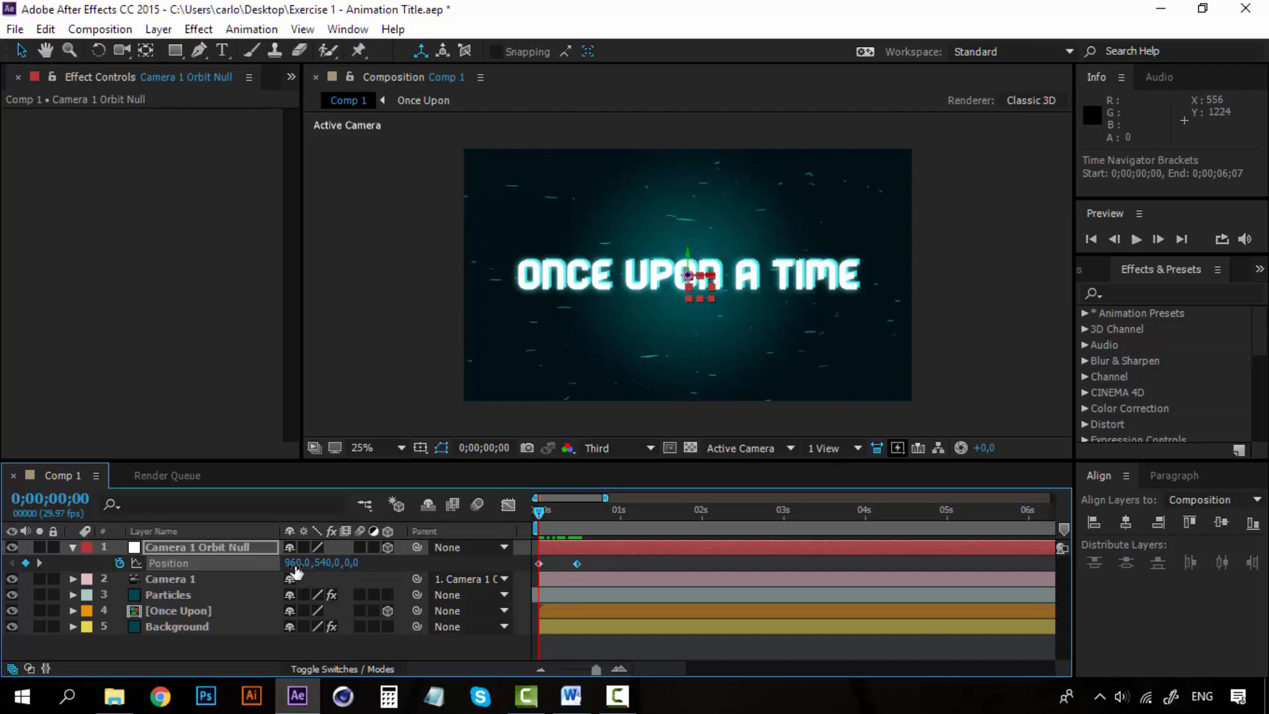
# Step: Try lowering the orbit null's X position at 0;00;00;00, and undo the change
pyautogui.moveTo(292, 568); pyautogui.dragTo(125, 576)
pyautogui.hotkey('ctrl', 'z')
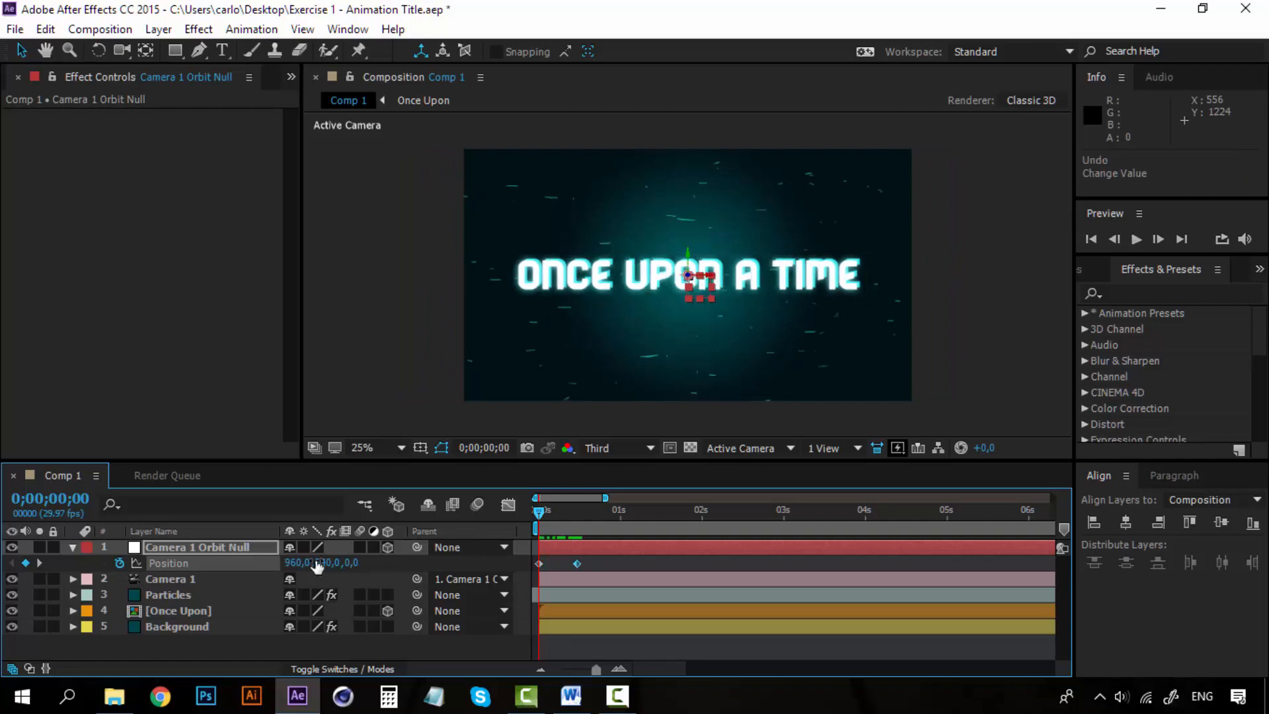
# Step: Try lowering the orbit null's Y position at 0;00;00;00, and undo the change
pyautogui.moveTo(333, 562); pyautogui.dragTo(236, 563)
pyautogui.hotkey('ctrl', 'z')
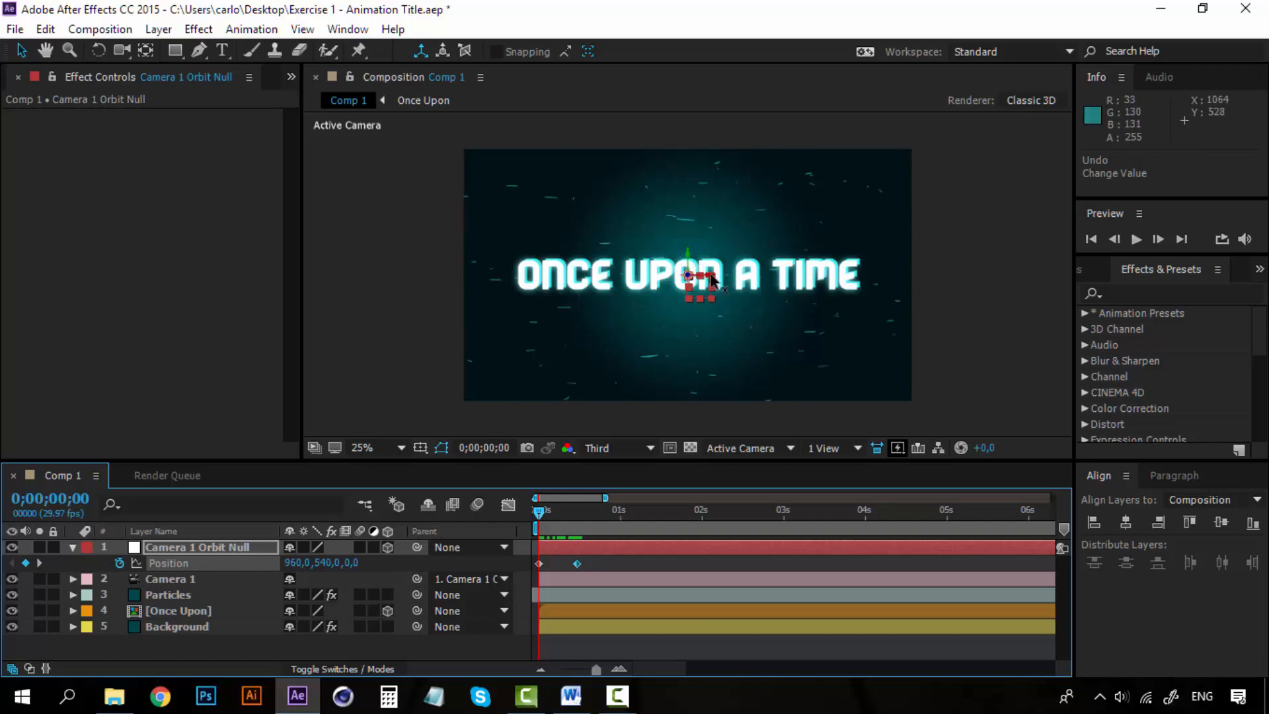
# Step: Examine the orbit null's axis arrows up close and from Custom View 1, and return to the Active Camera view
pyautogui.press('.')
pyautogui.press('.')
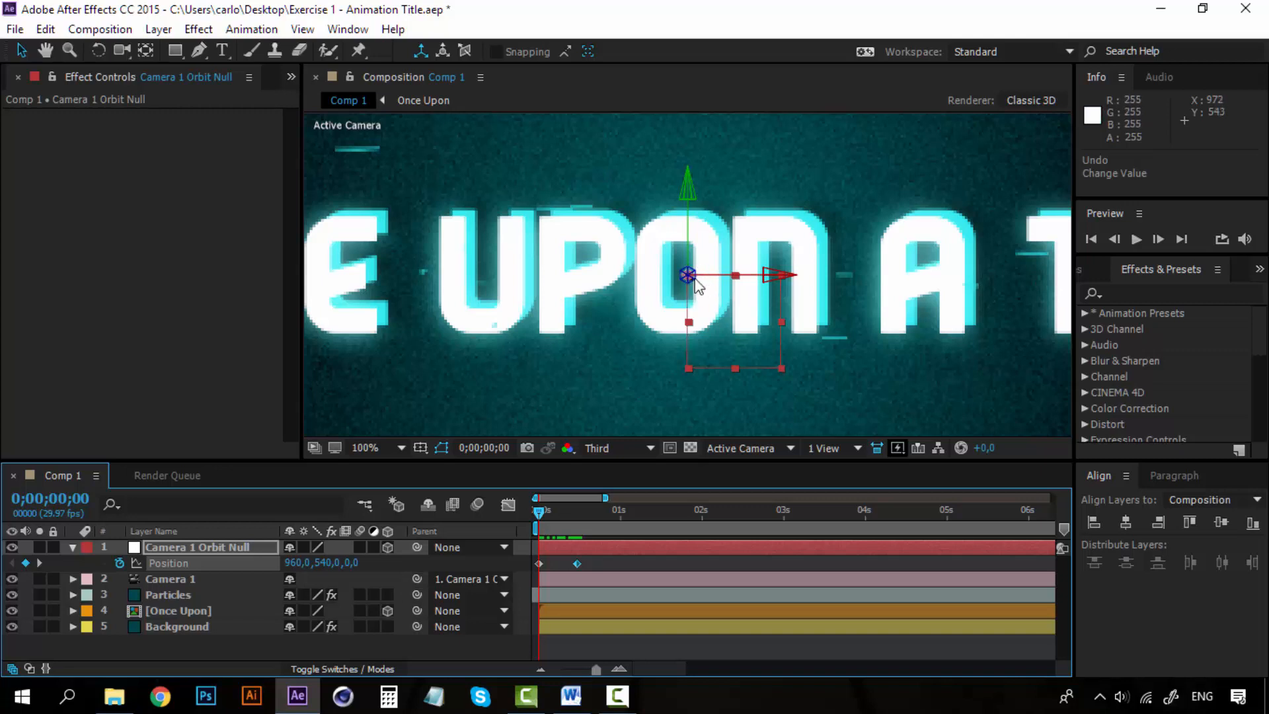
pyautogui.press(',')
pyautogui.press(',')
pyautogui.press(',')
pyautogui.press(',')
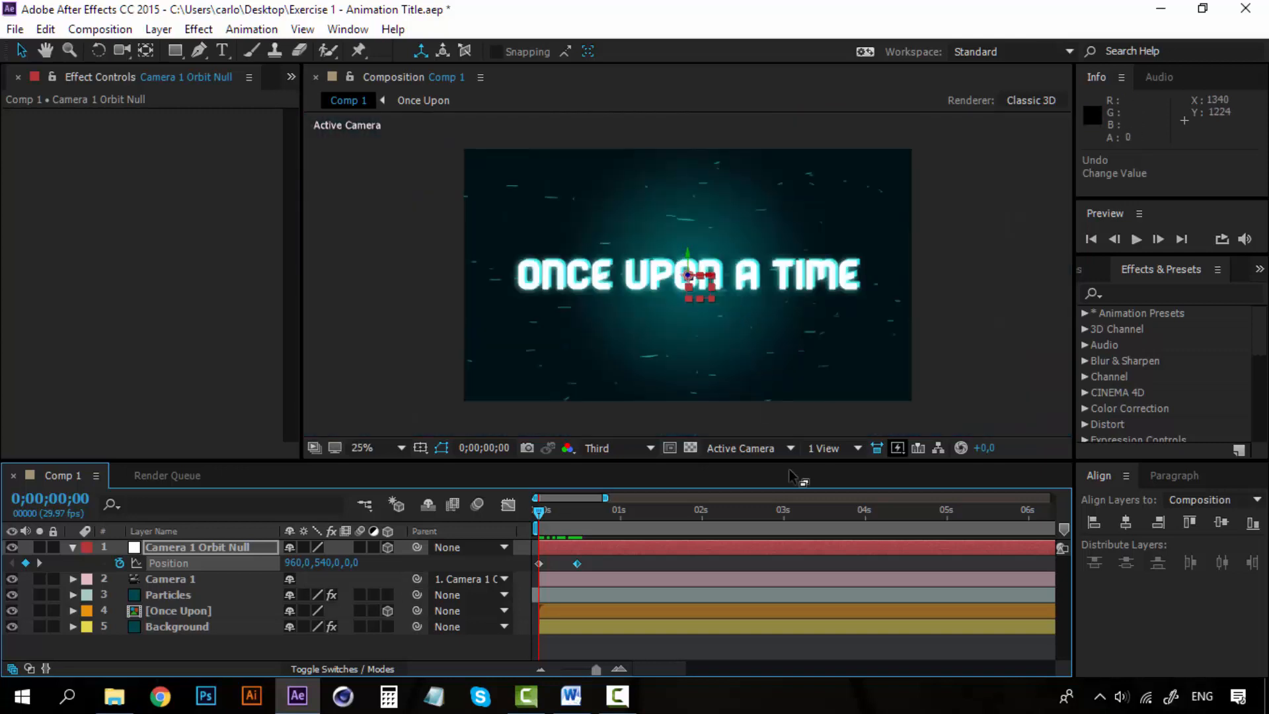
pyautogui.click(790, 448)
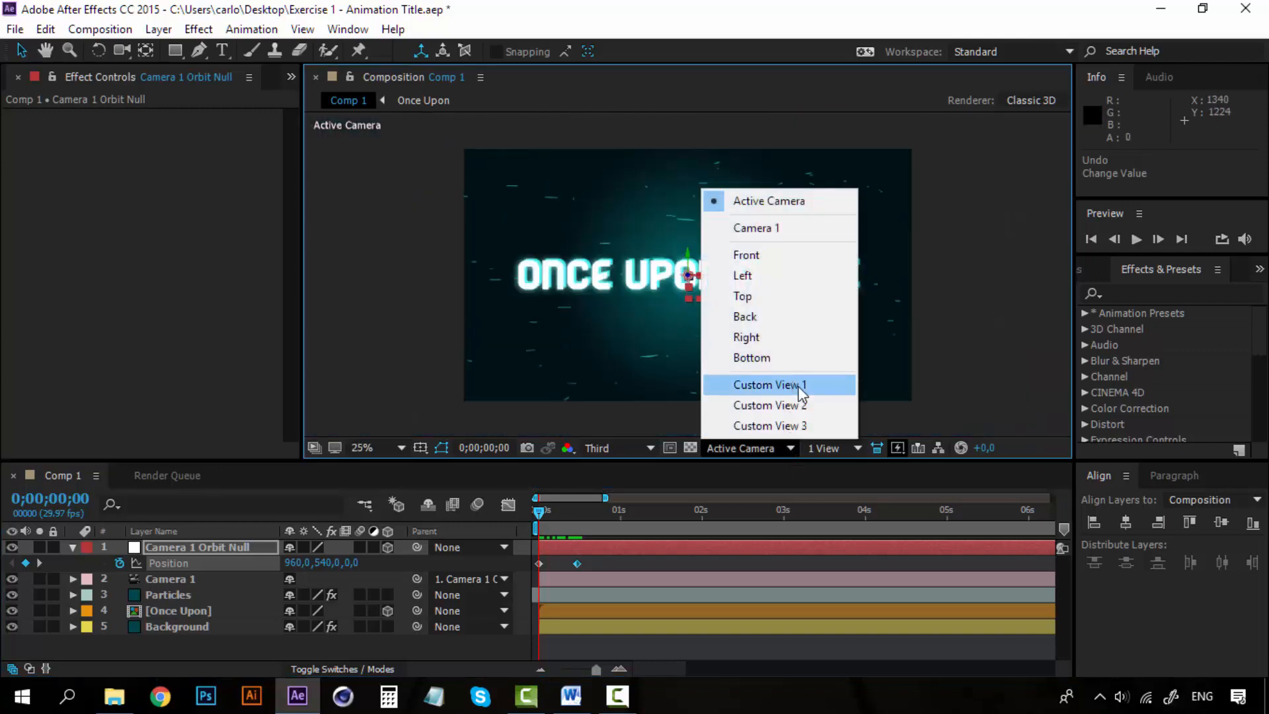
pyautogui.click(801, 386)
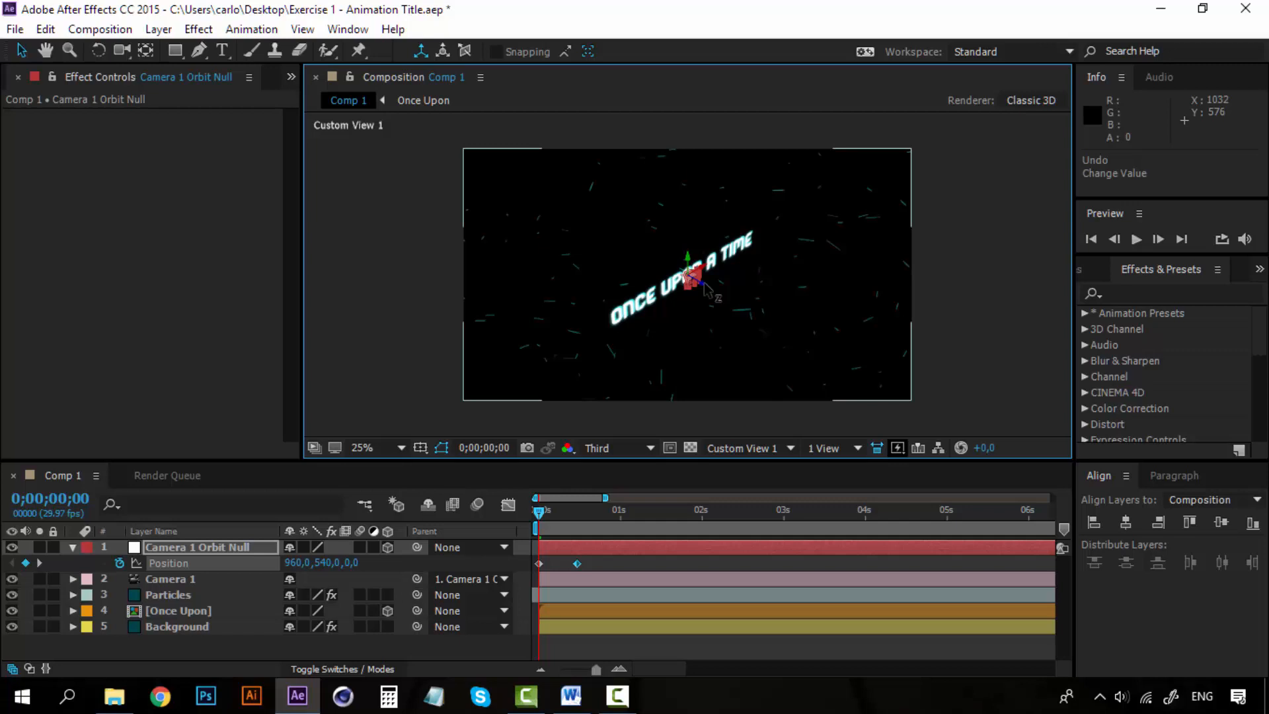
pyautogui.click(783, 449)
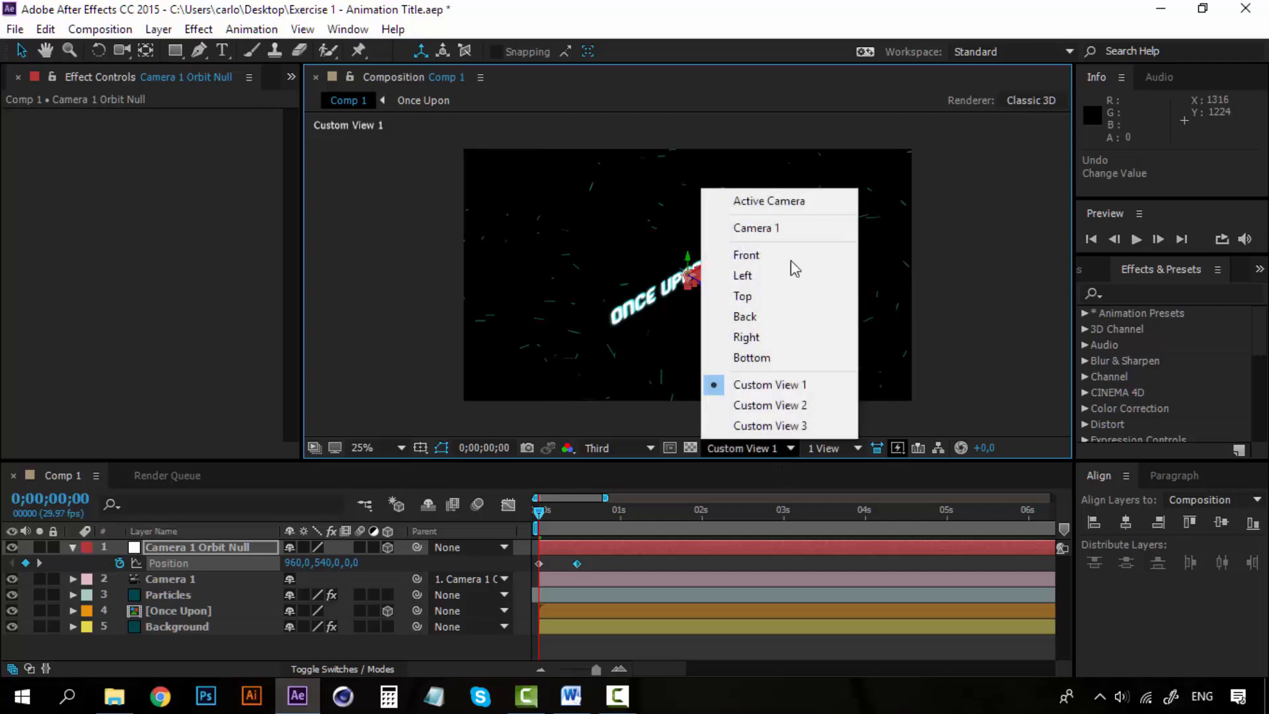
pyautogui.click(806, 201)
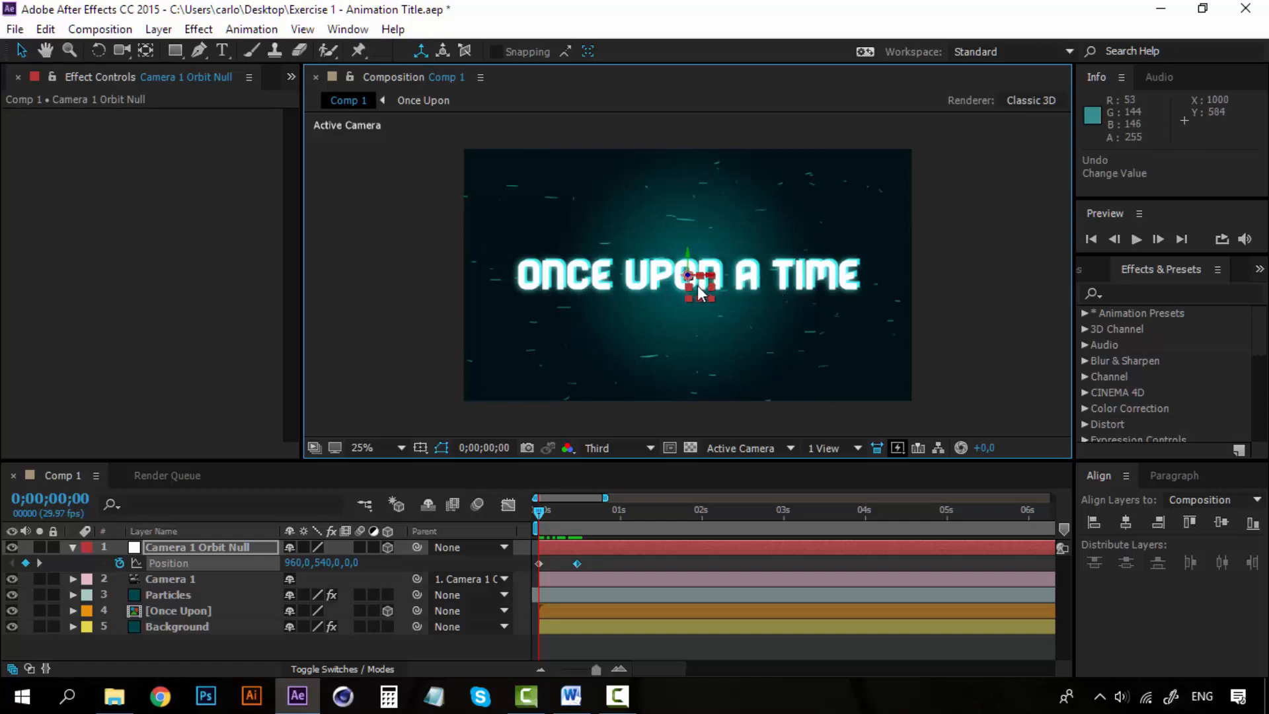
# Step: Try moving the orbit null directly in the composition view at 0;00;00;00, and undo each move
pyautogui.moveTo(696, 284); pyautogui.dragTo(743, 306)
pyautogui.hotkey('ctrl', 'z')
pyautogui.moveTo(698, 284); pyautogui.dragTo(735, 288)
pyautogui.hotkey('ctrl', 'z')
pyautogui.moveTo(709, 280); pyautogui.dragTo(851, 277)
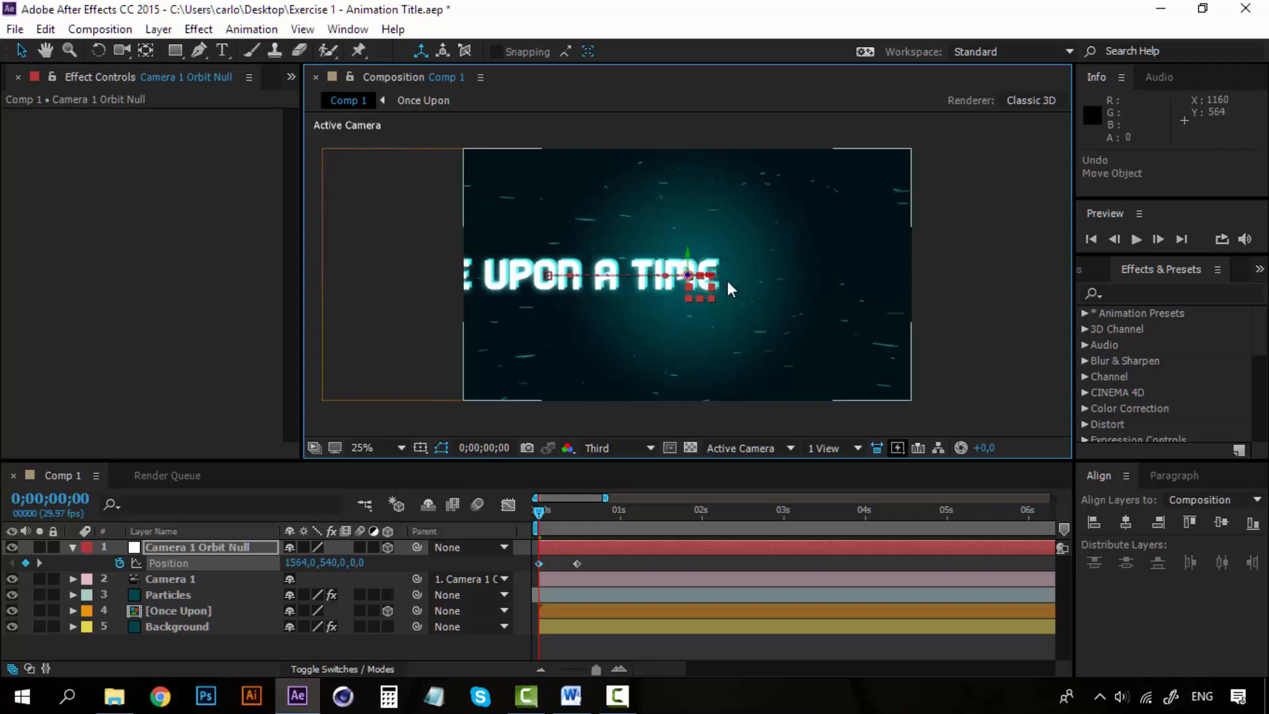
pyautogui.hotkey('ctrl', 'z')
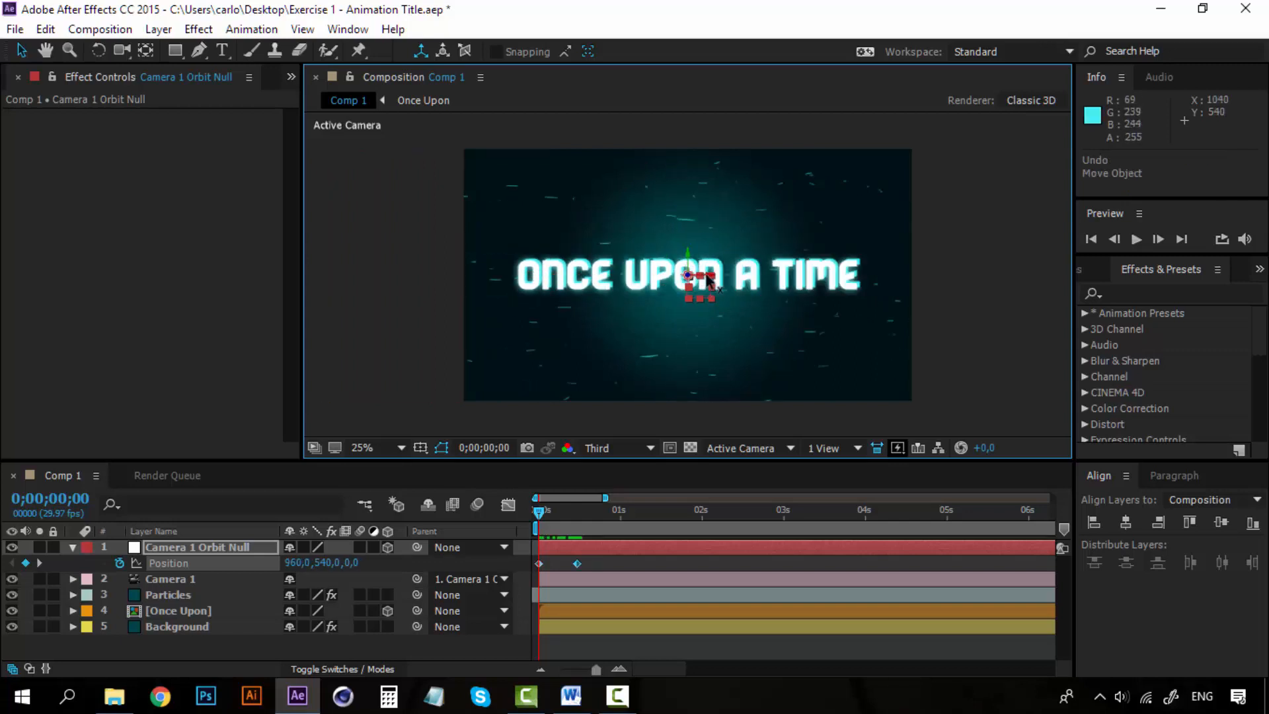
# Step: Move the orbit null along its X axis to 3120 at 0;00;00;00 and preview the camera move from the start
pyautogui.moveTo(711, 282); pyautogui.dragTo(1209, 275)
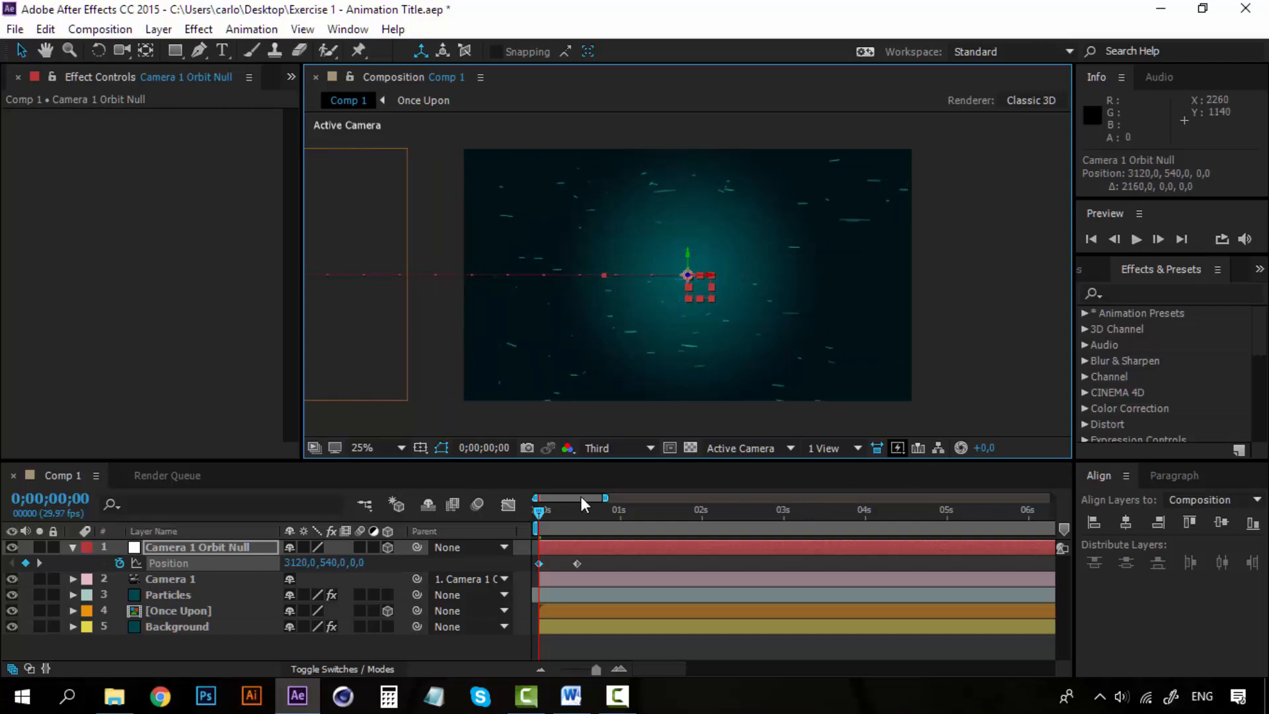
pyautogui.press('space')
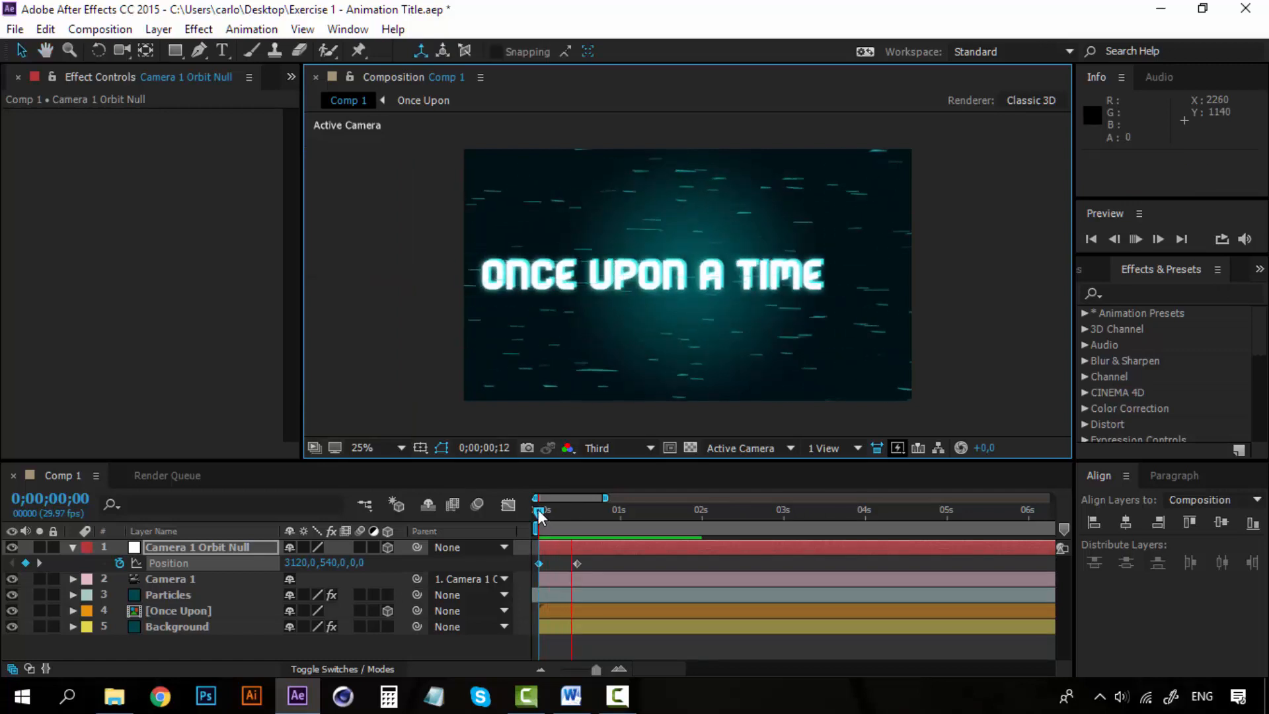
pyautogui.click(538, 508)
pyautogui.press('space')
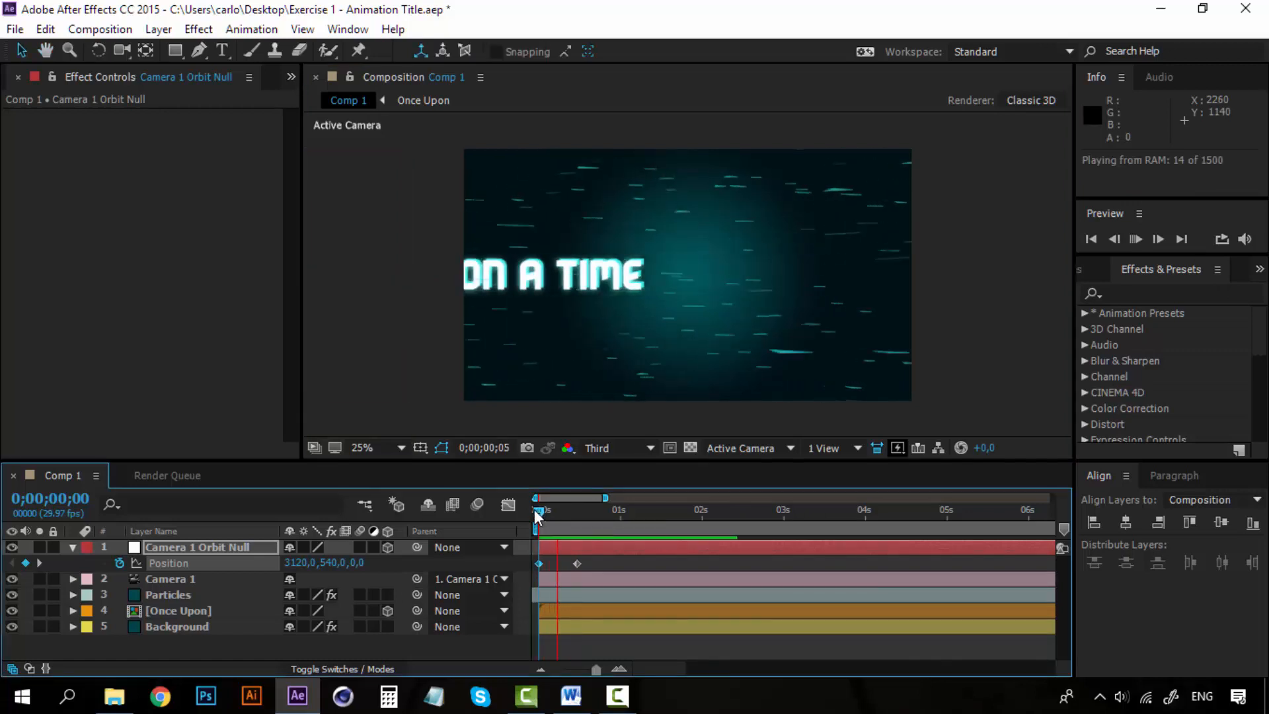
pyautogui.click(538, 510)
pyautogui.press('space')
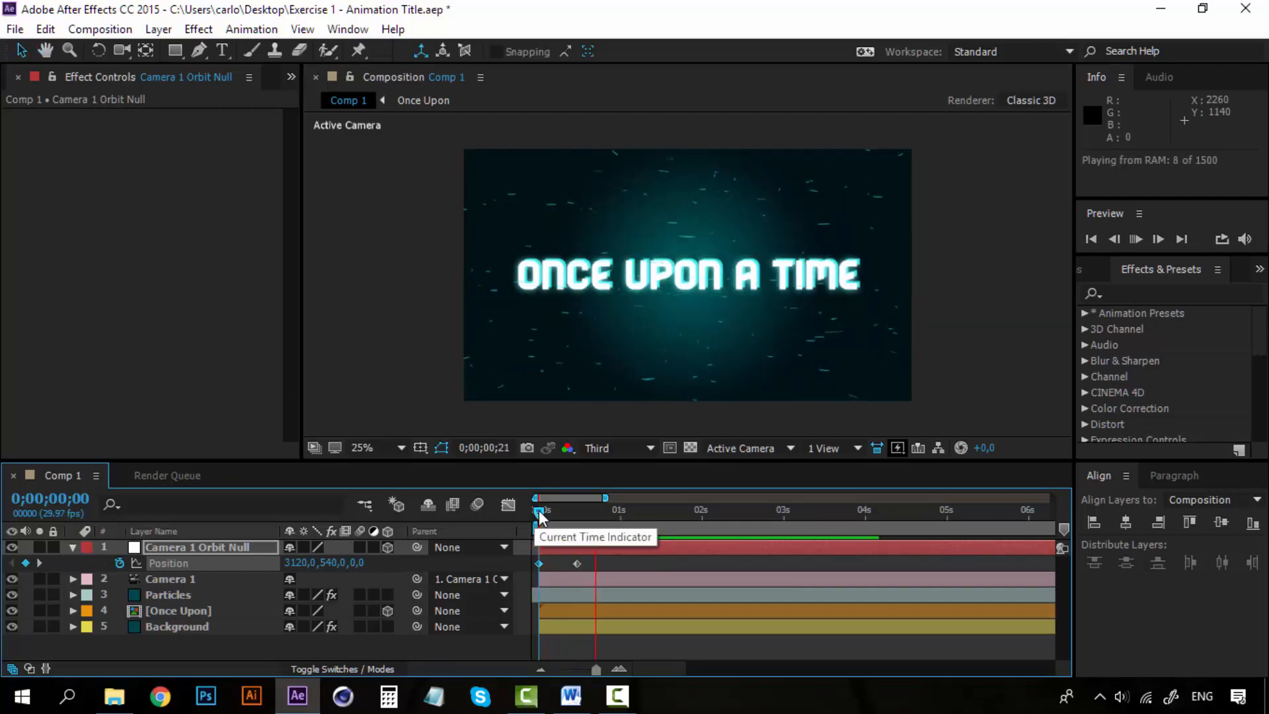
pyautogui.click(538, 510)
pyautogui.press('space')
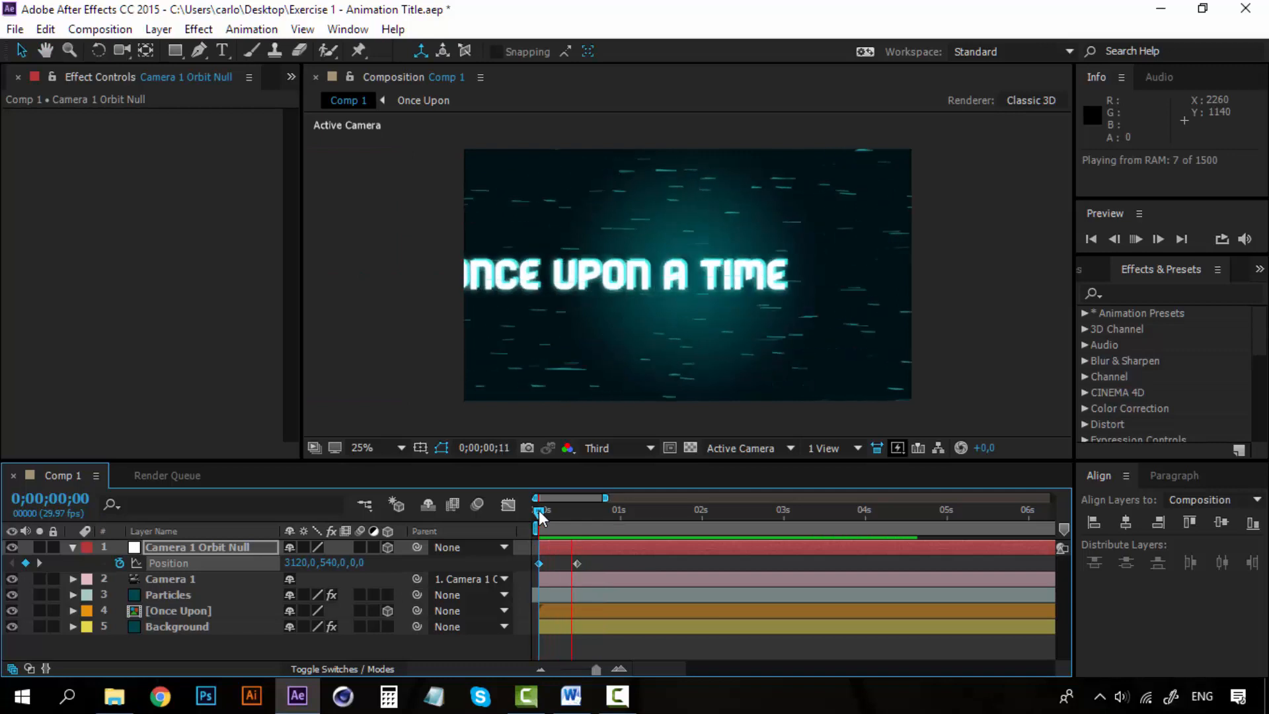
pyautogui.click(537, 511)
pyautogui.press('space')
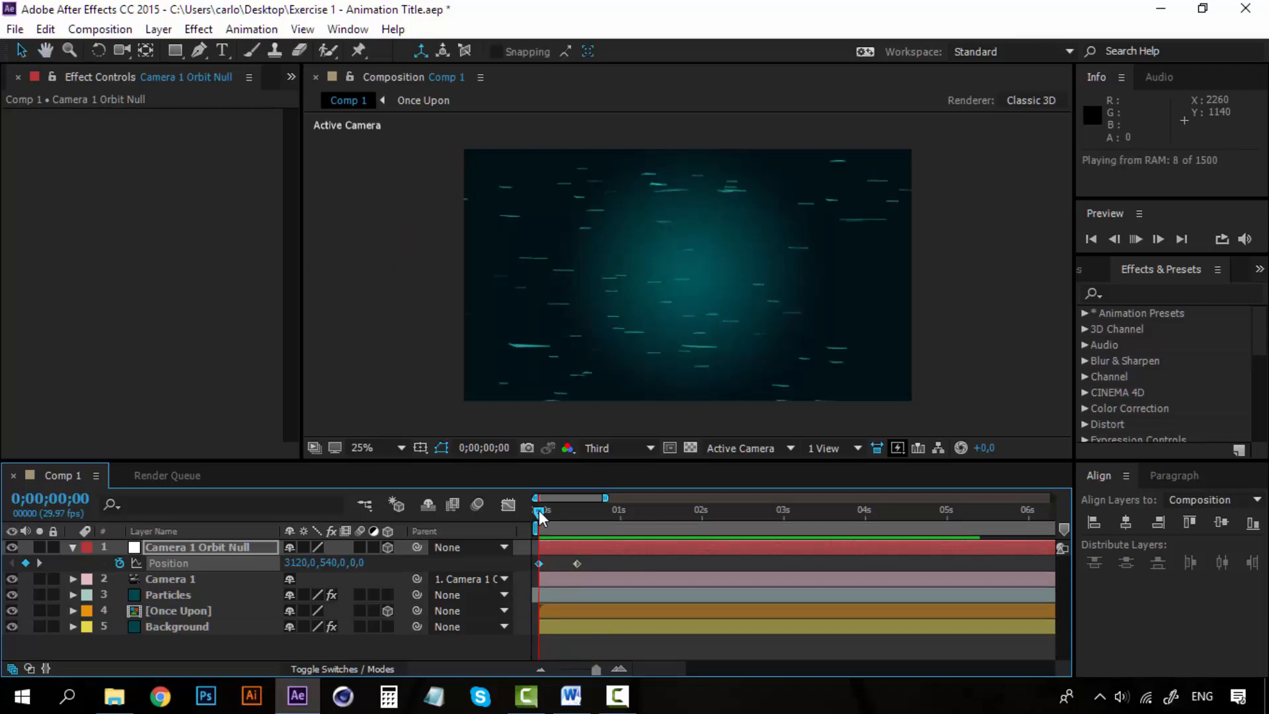
pyautogui.click(538, 510)
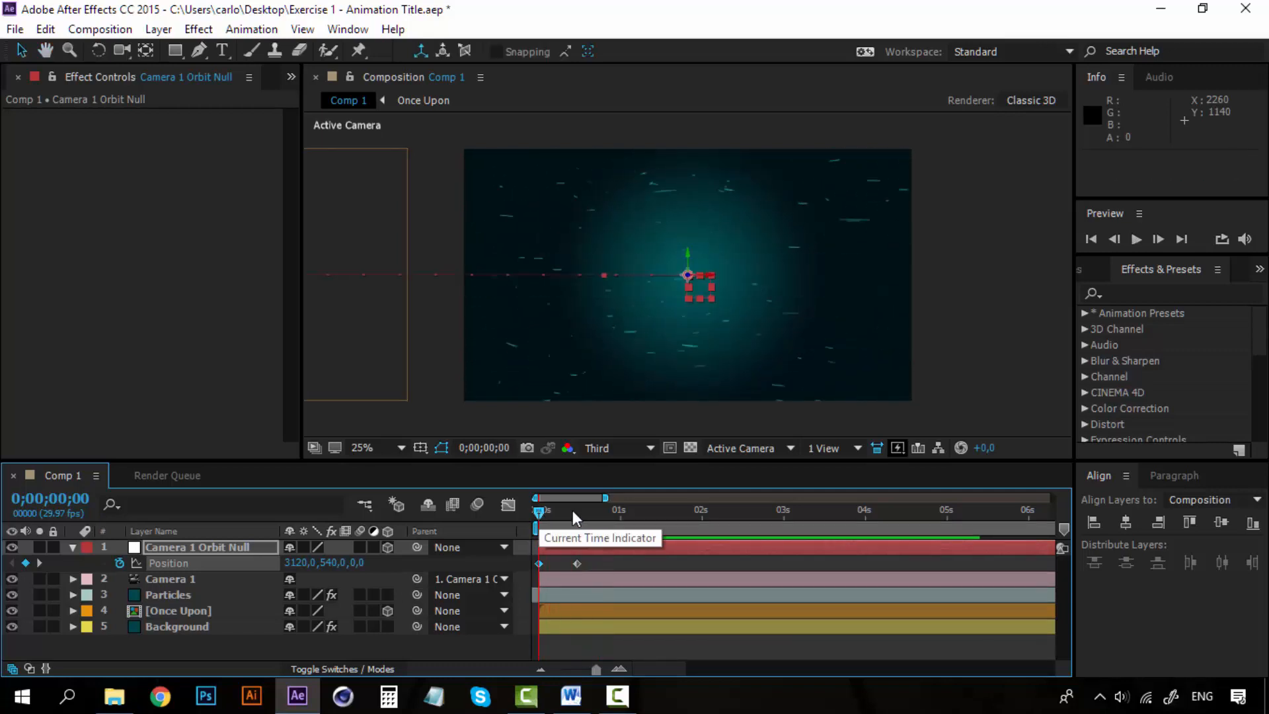
# Step: Set the preview resolution to Full and play the camera move from the start
pyautogui.click(658, 455)
pyautogui.click(628, 493)
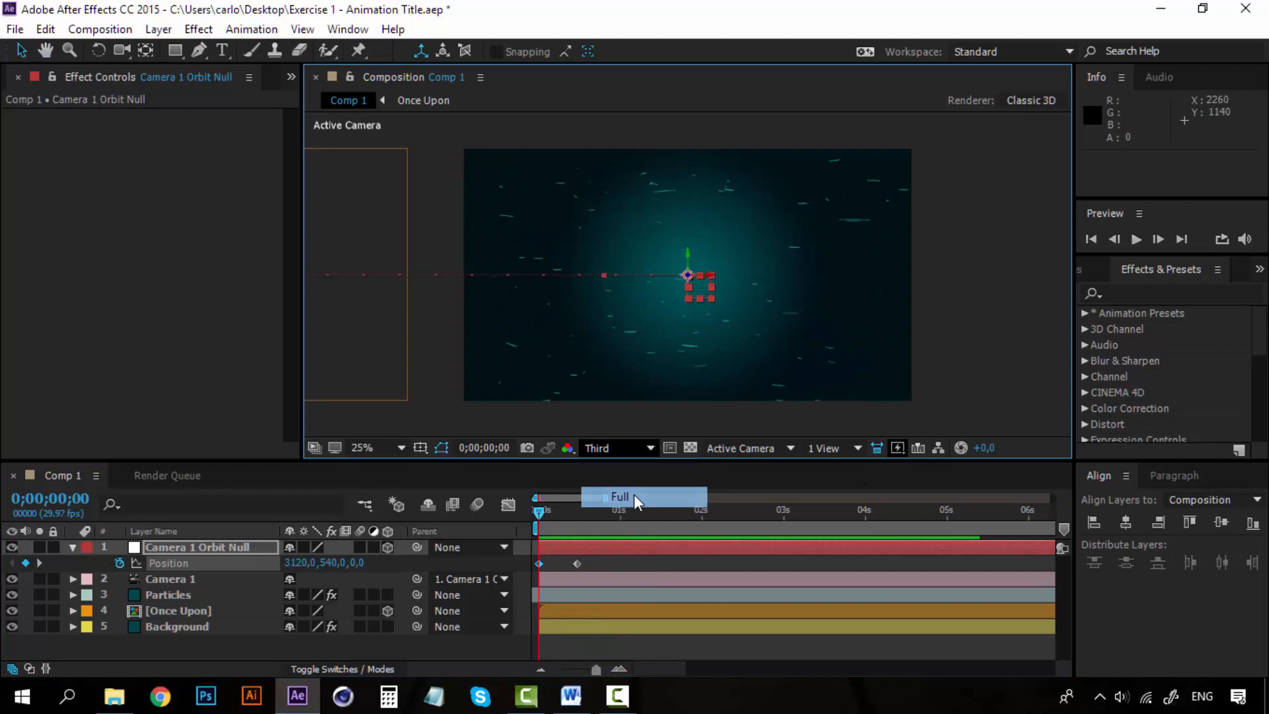
pyautogui.click(539, 511)
pyautogui.press('space')
pyautogui.click(539, 509)
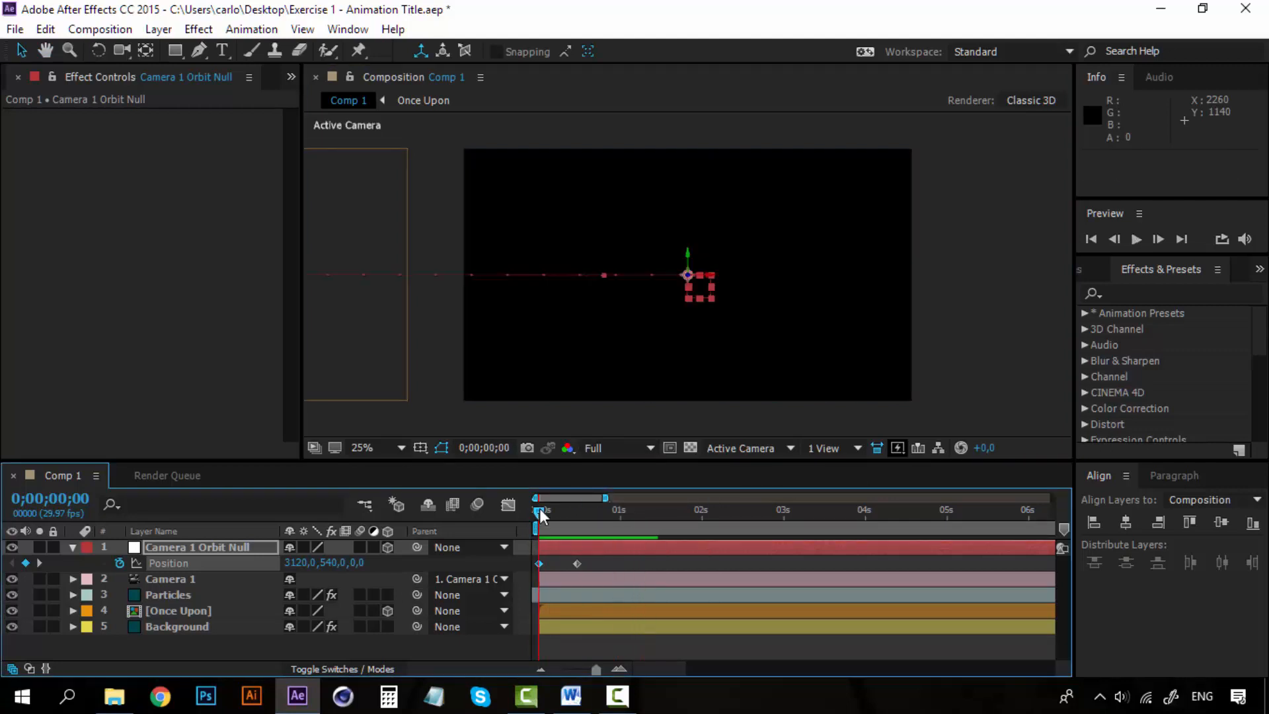
pyautogui.press('space')
pyautogui.press('space')
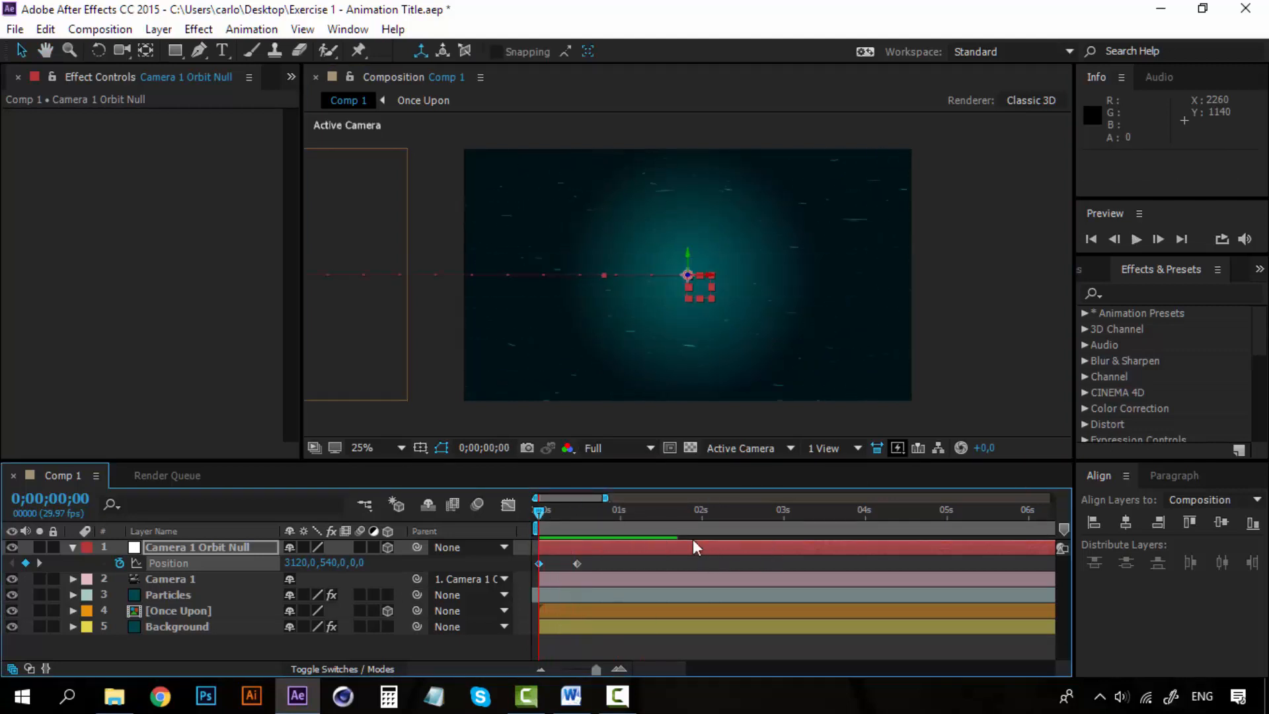
pyautogui.press('space')
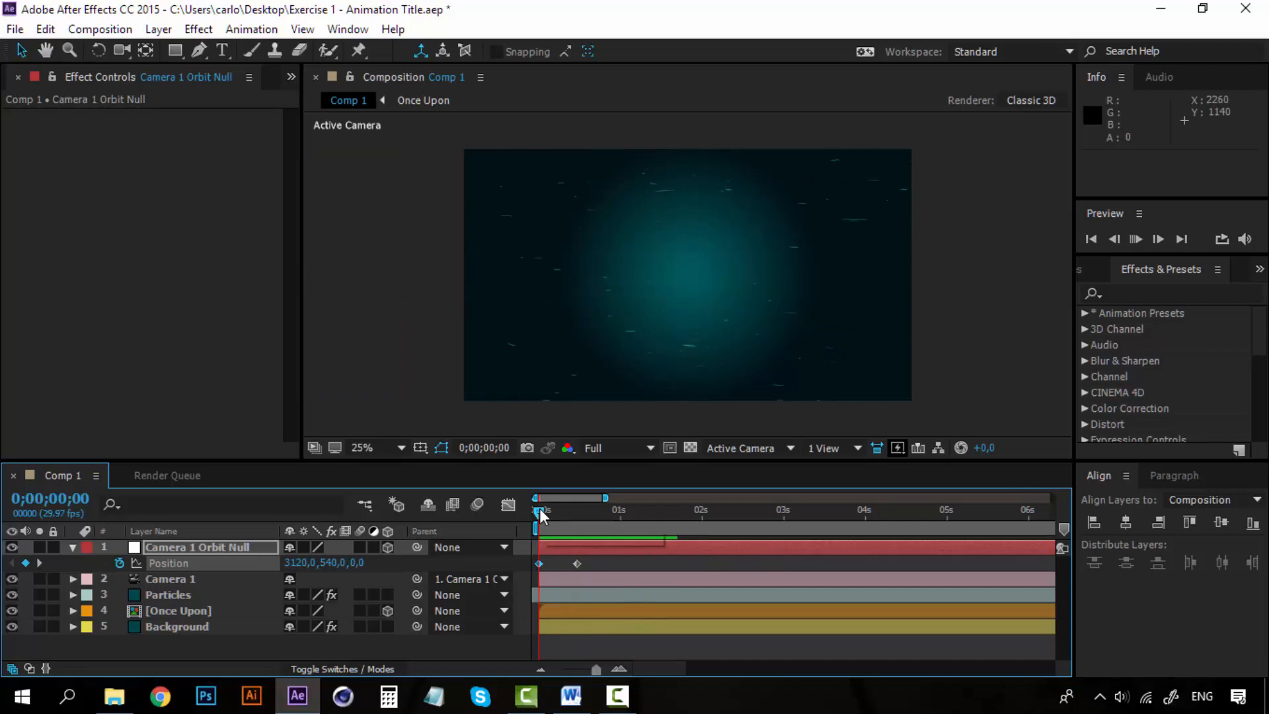
pyautogui.press('space')
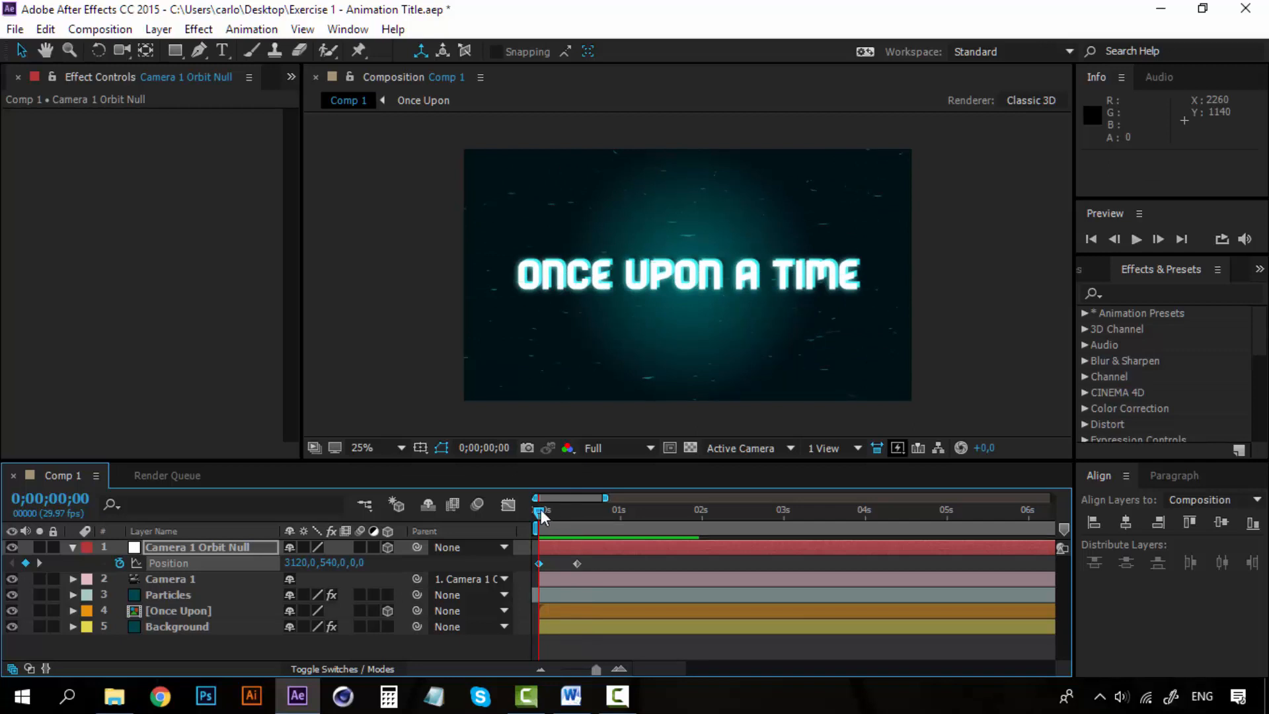
# Step: Replay the camera move from the start at Third resolution
pyautogui.press('space')
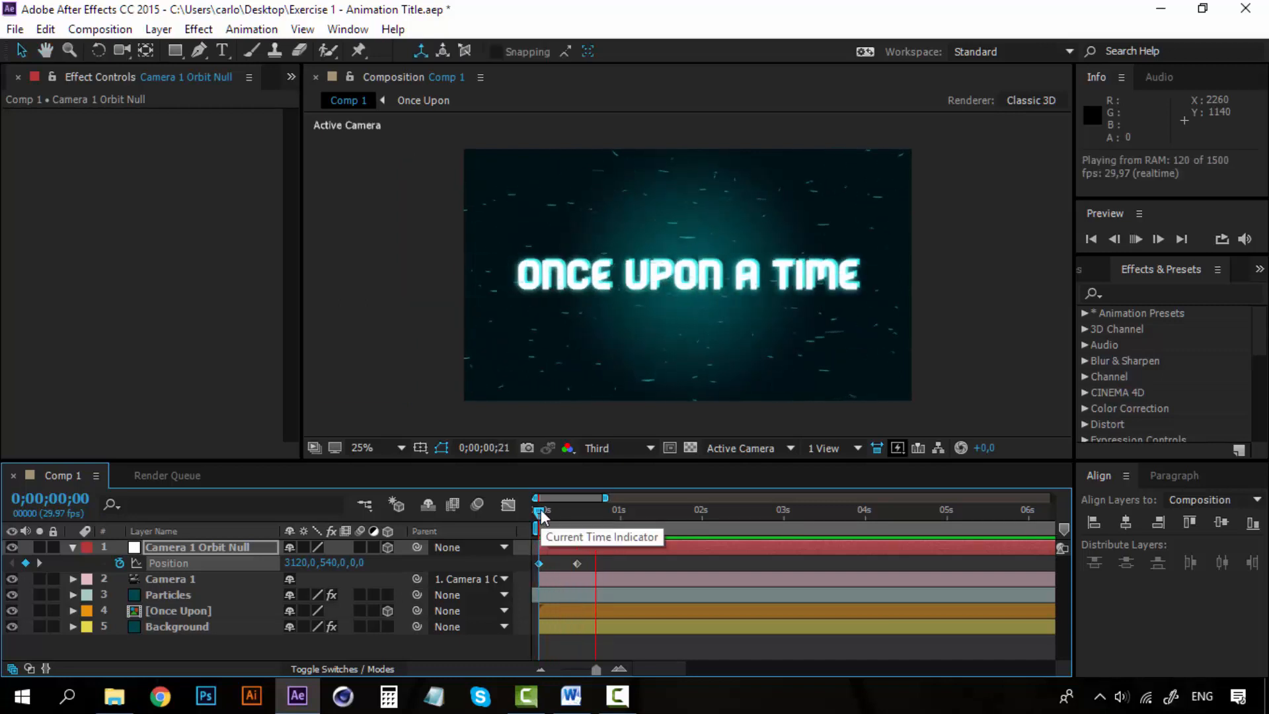
pyautogui.press('space')
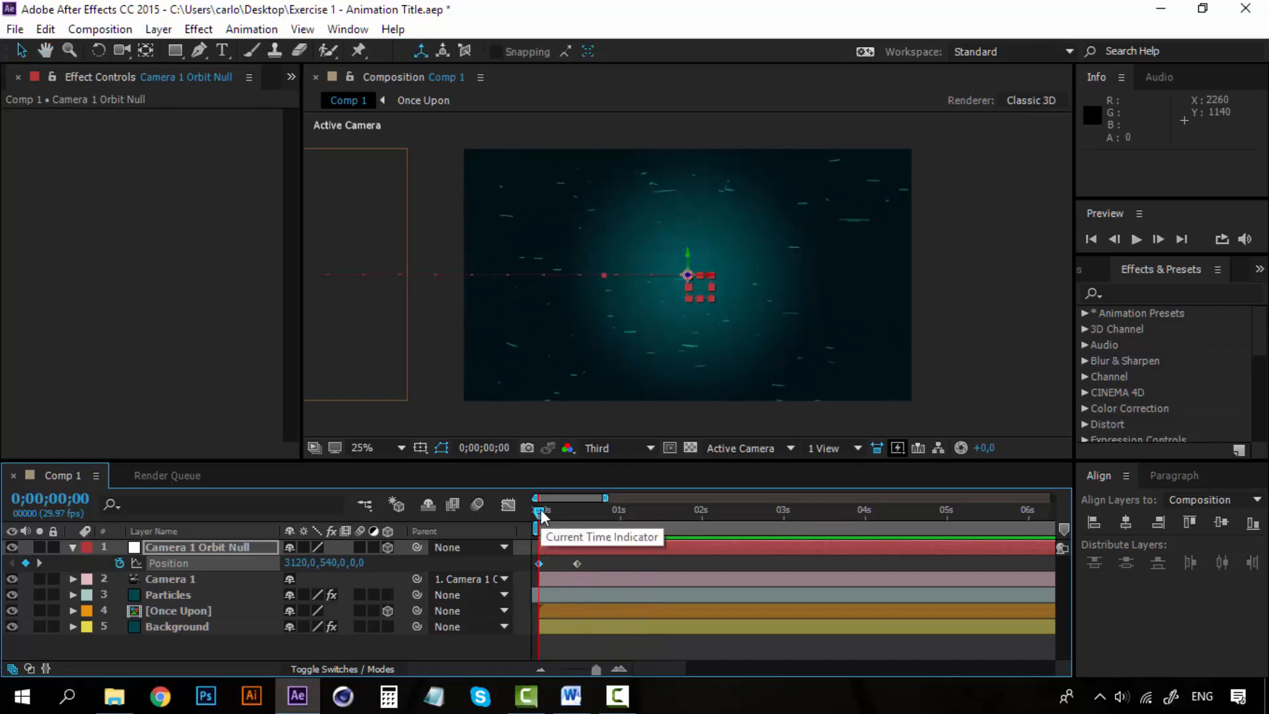
pyautogui.press('space')
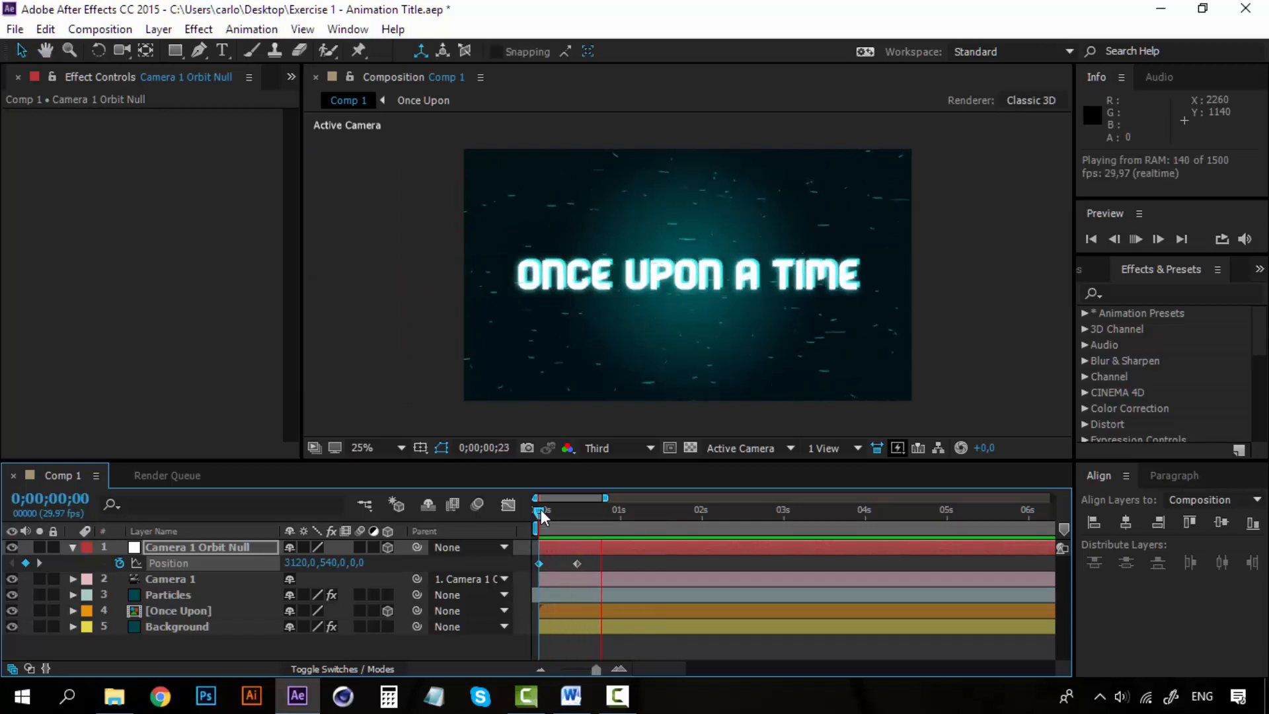
pyautogui.press('space')
pyautogui.press('space')
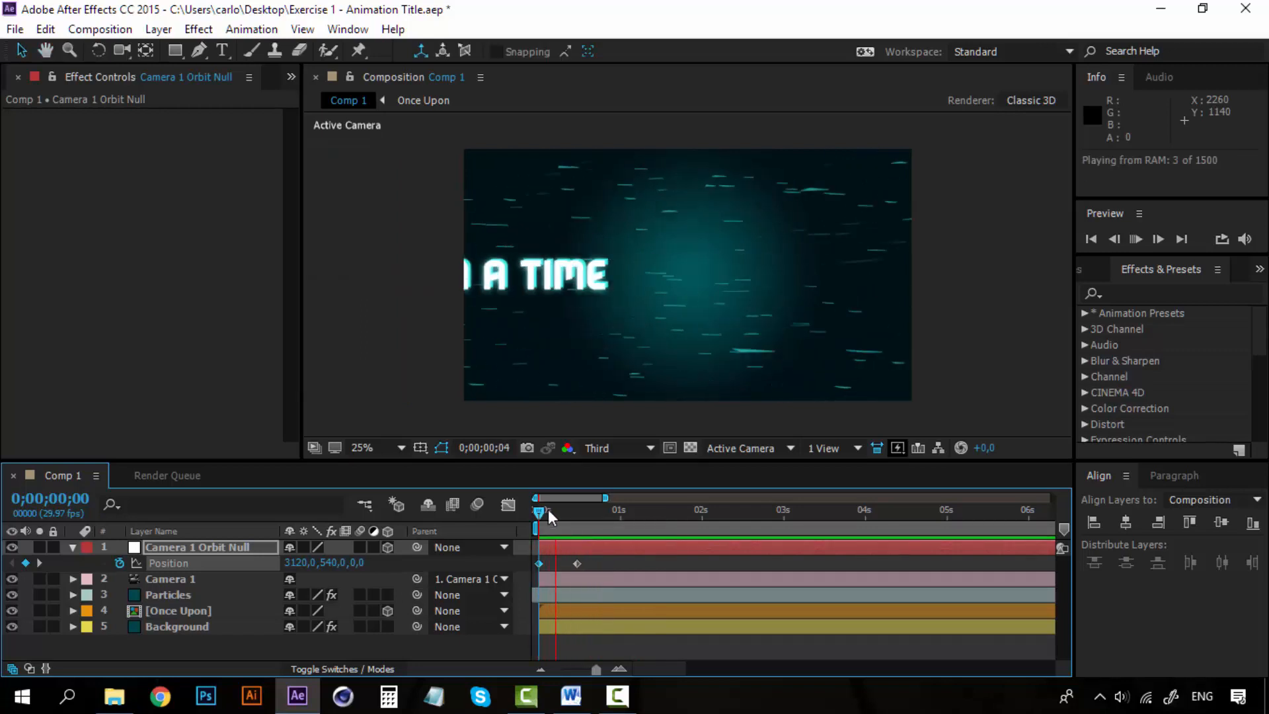
pyautogui.press('space')
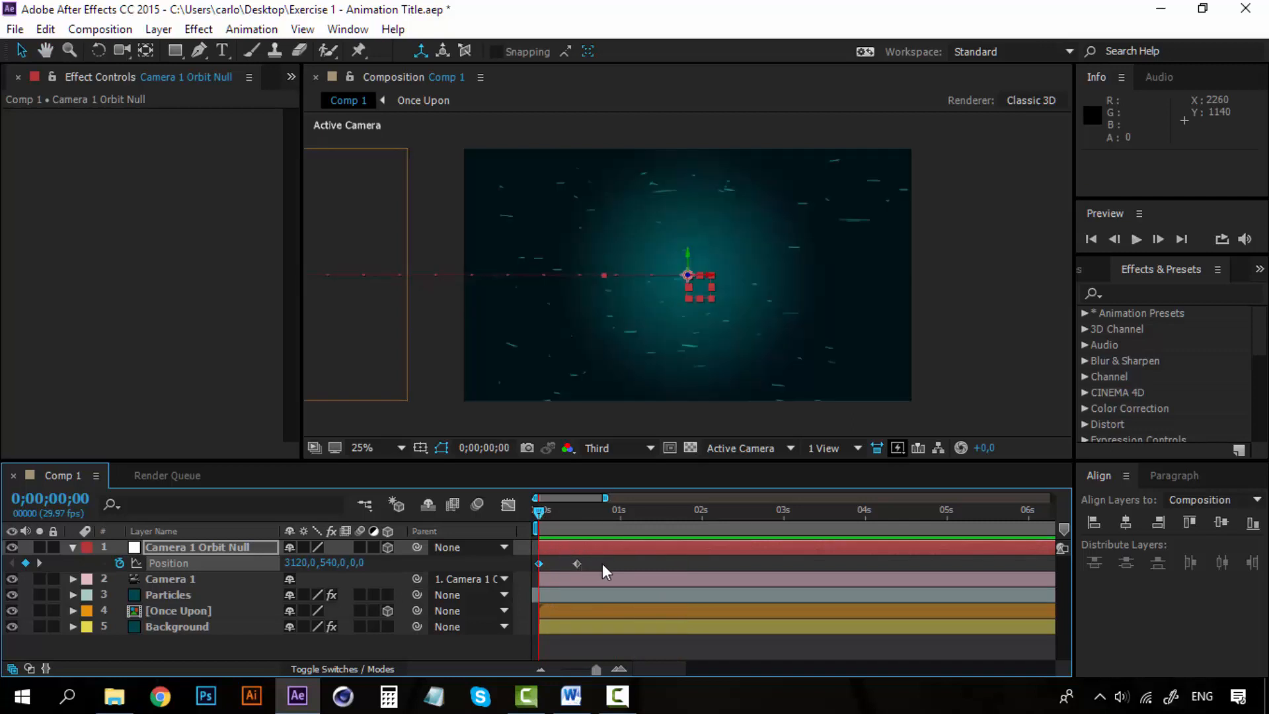
# Step: Move the orbit null's second Position keyframe to 0;00;01;00 and preview the new timing from the start
pyautogui.click(576, 564)
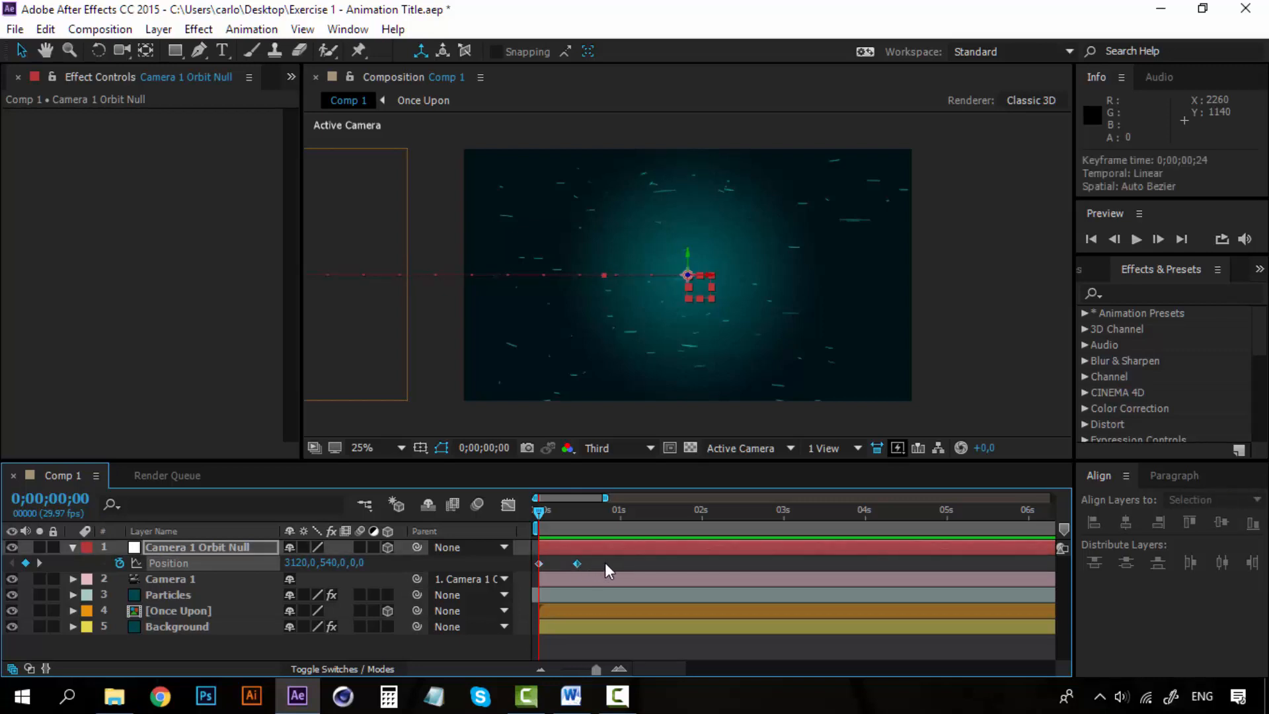
pyautogui.moveTo(619, 564)
pyautogui.mouseDown()
pyautogui.moveTo(608, 565)
pyautogui.moveTo(620, 564)
pyautogui.mouseUp()
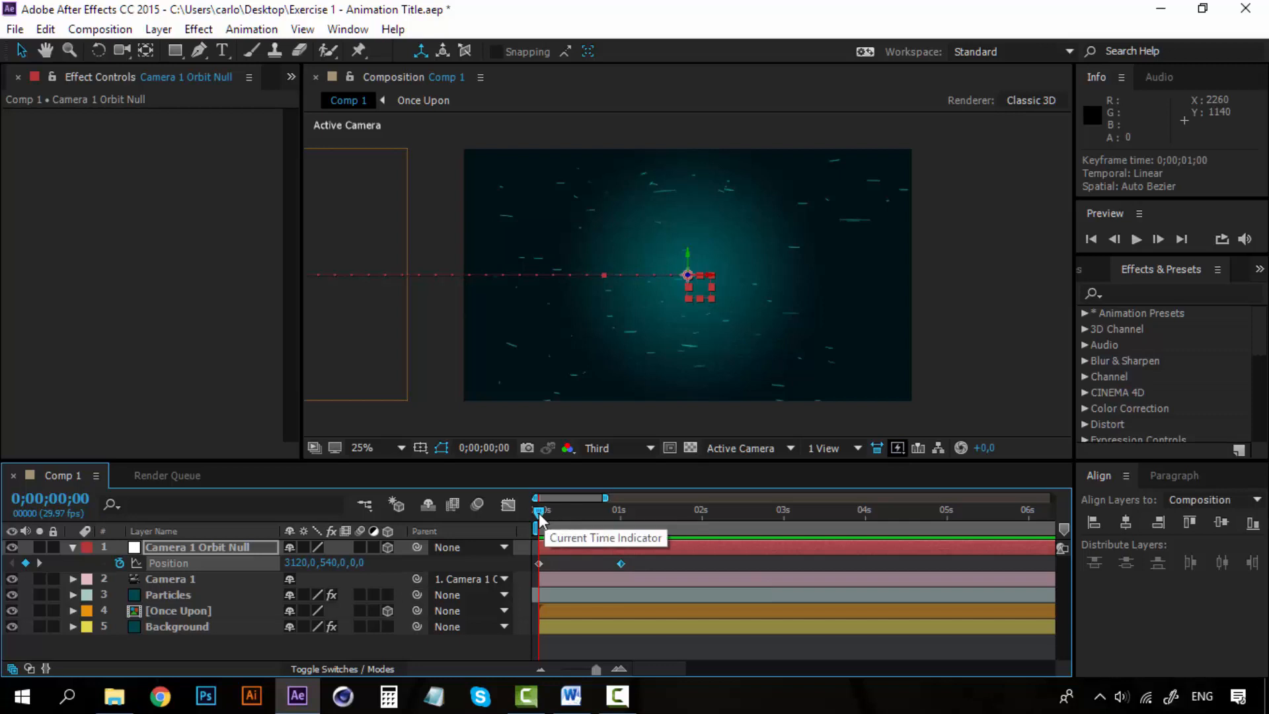
pyautogui.press('space')
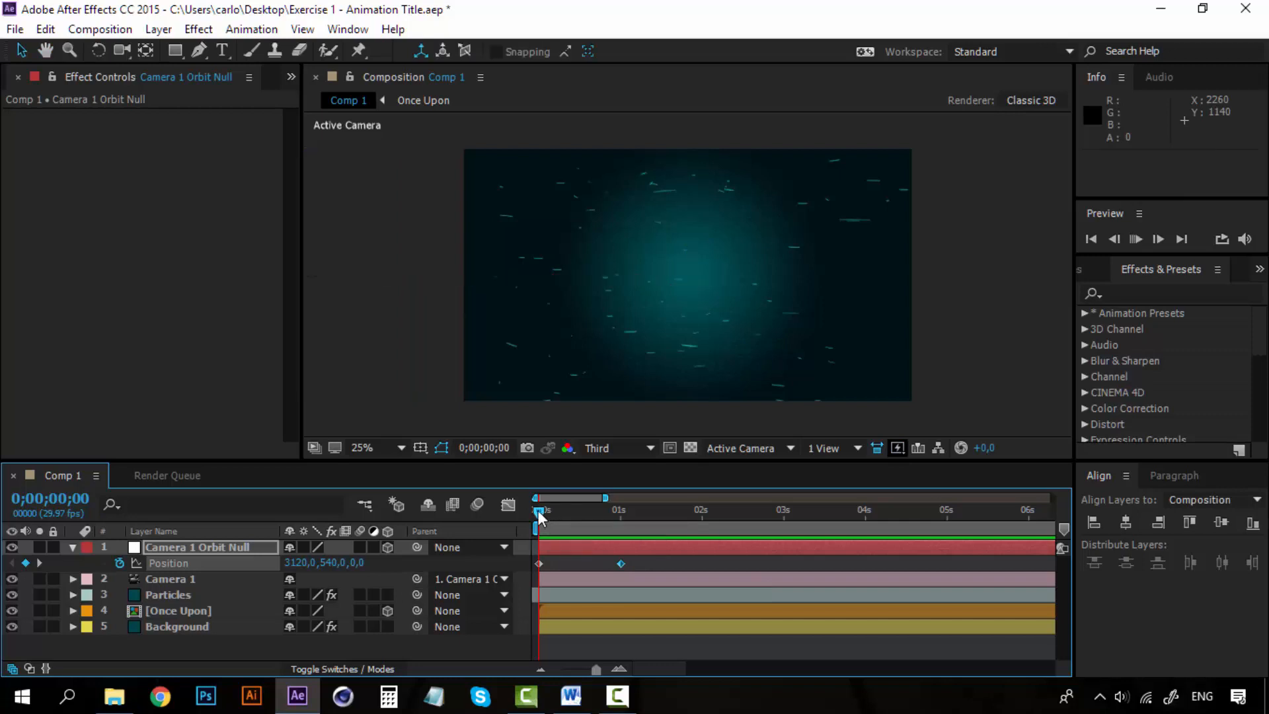
pyautogui.press('space')
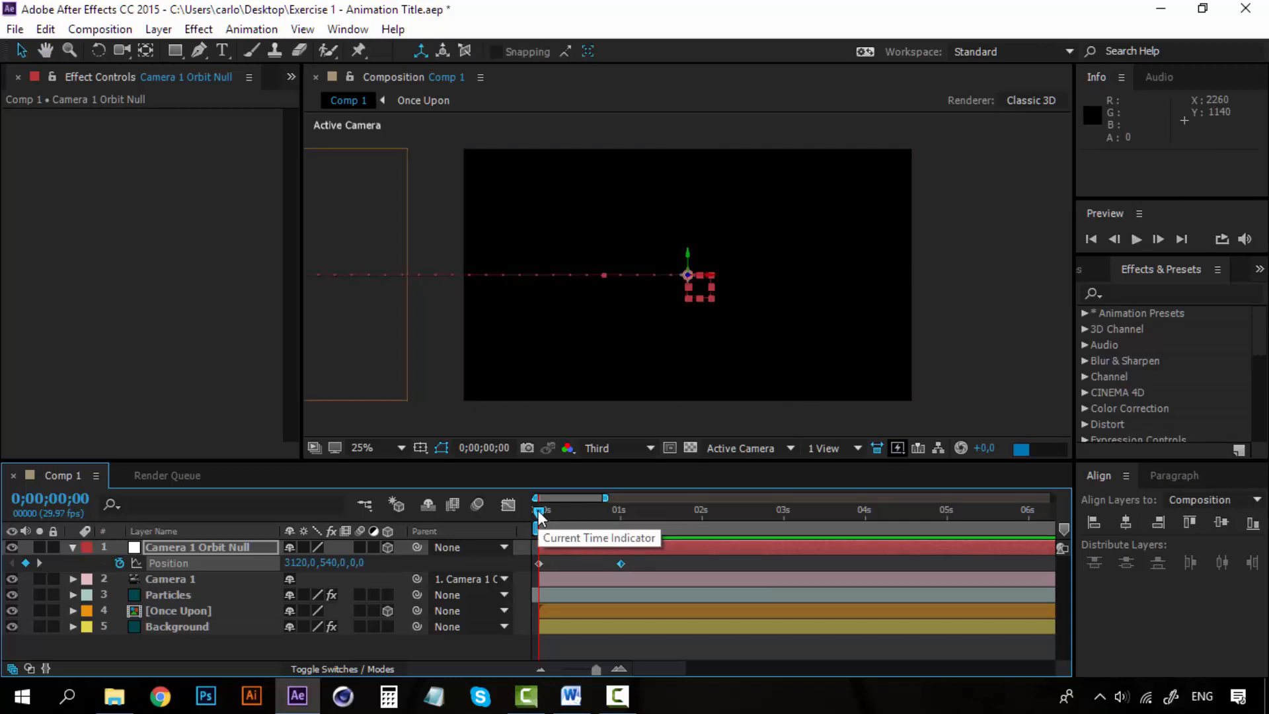
pyautogui.press('space')
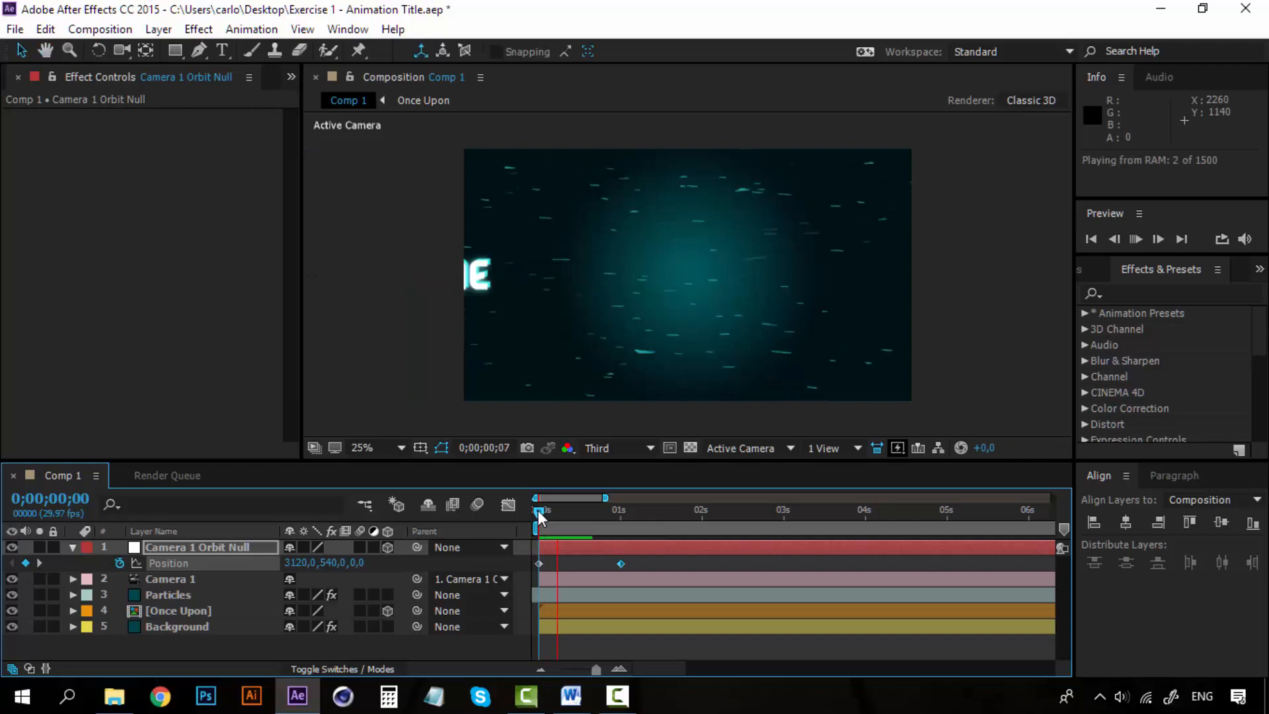
pyautogui.press('space')
pyautogui.press('space')
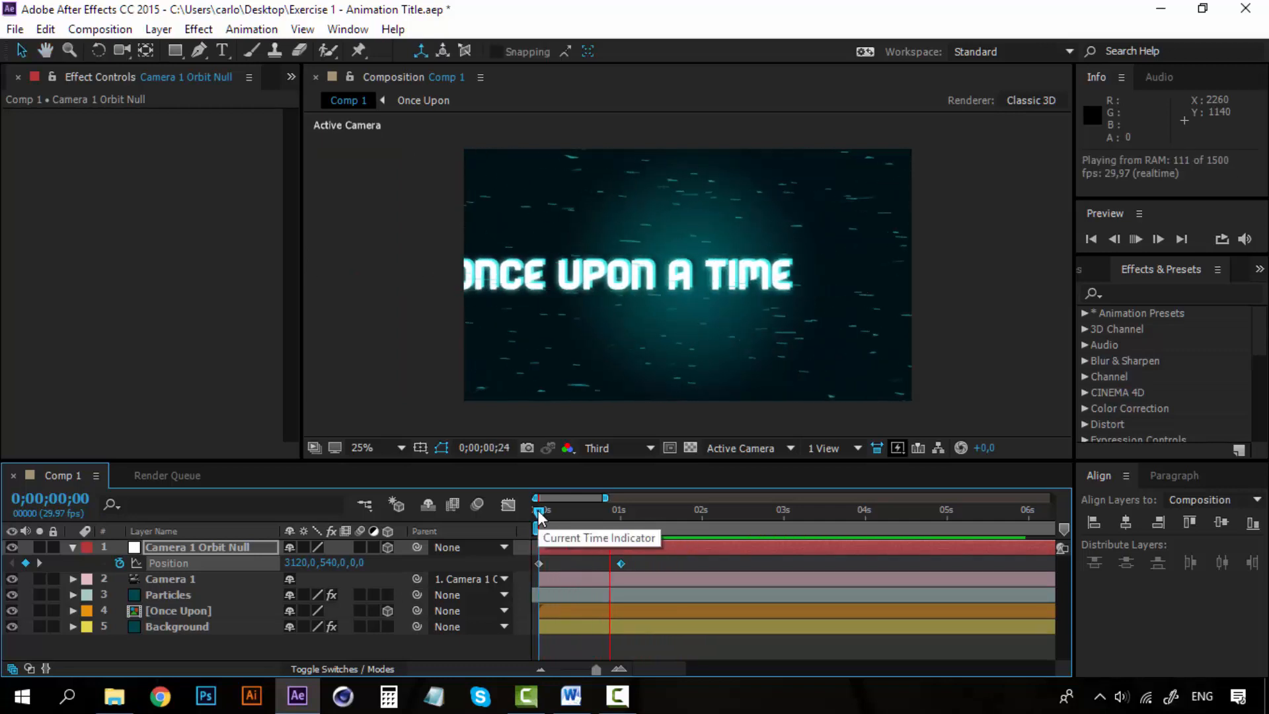
pyautogui.press('space')
pyautogui.press('space')
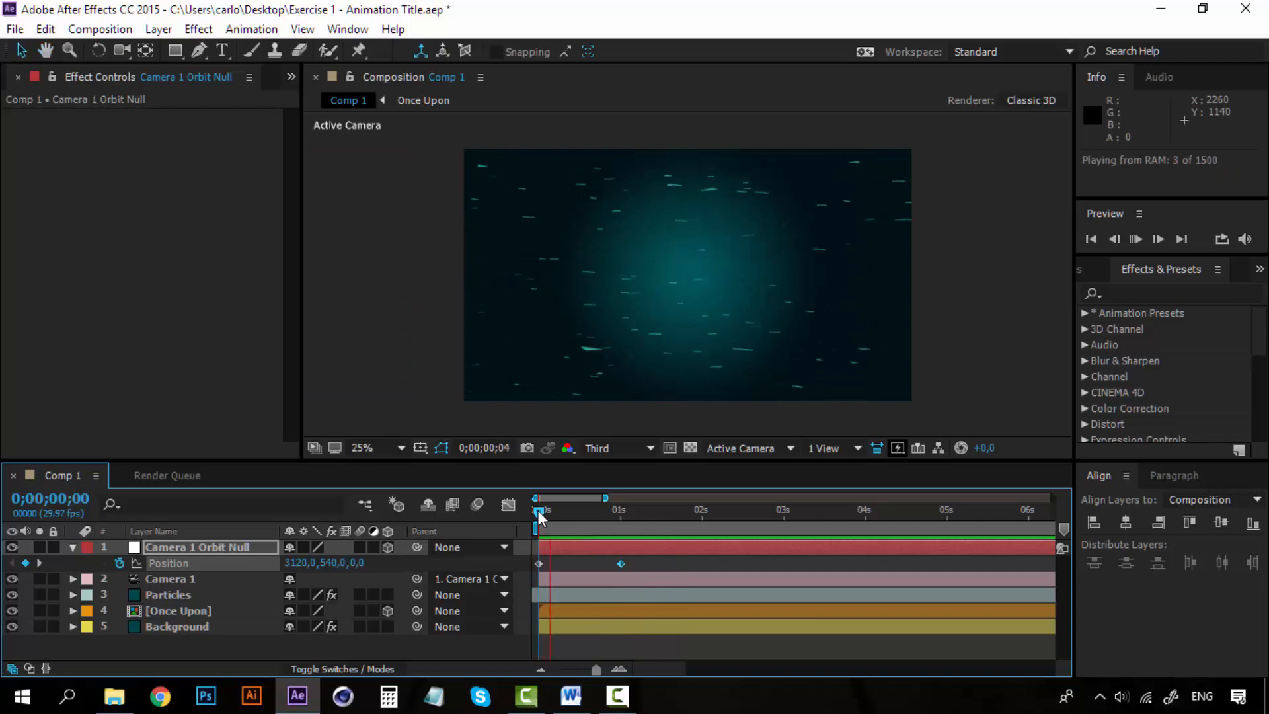
pyautogui.press('space')
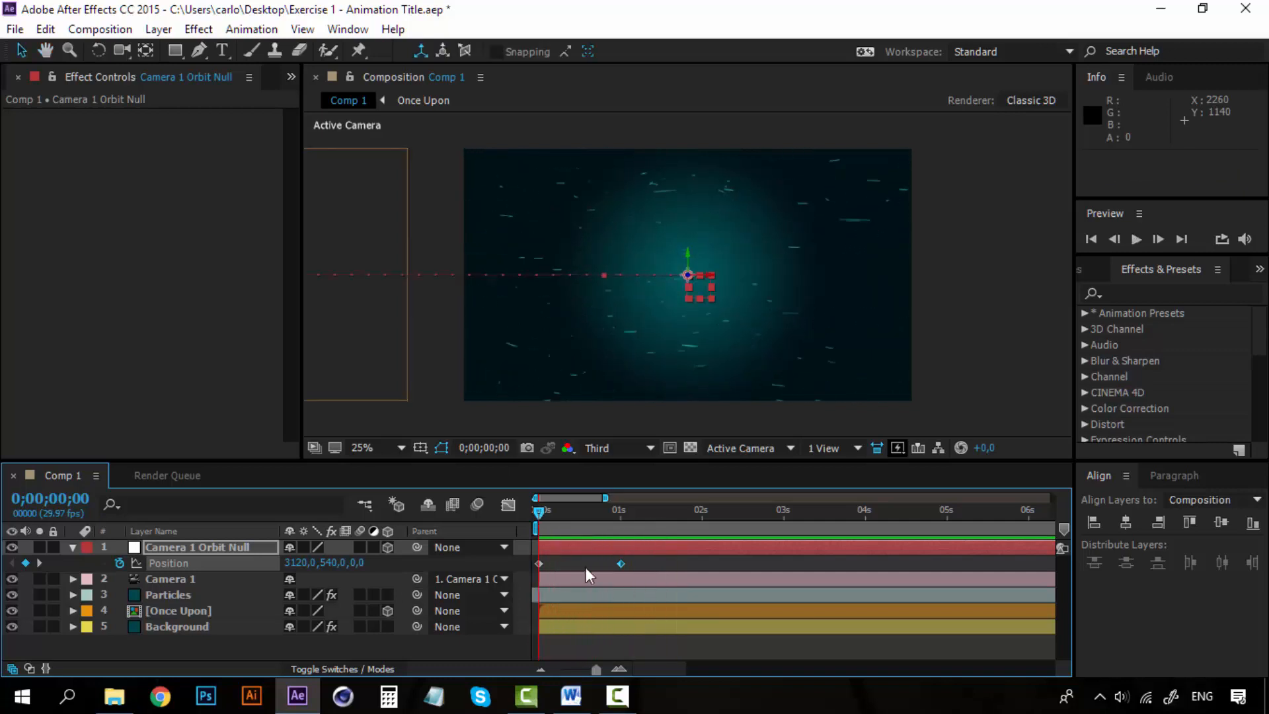
# Step: Apply Easy Ease to the orbit null's second Position keyframe at 0;00;01;00
pyautogui.click(645, 567)
pyautogui.click(621, 563)
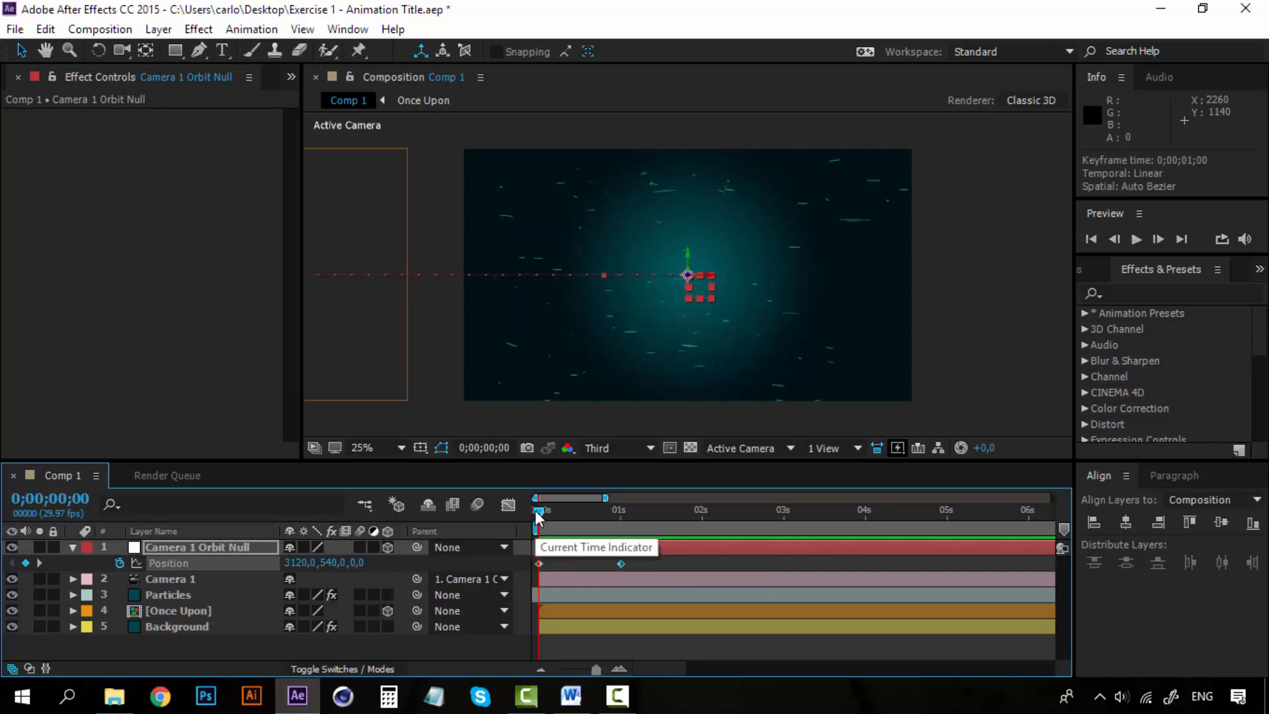
pyautogui.moveTo(538, 510); pyautogui.dragTo(597, 518)
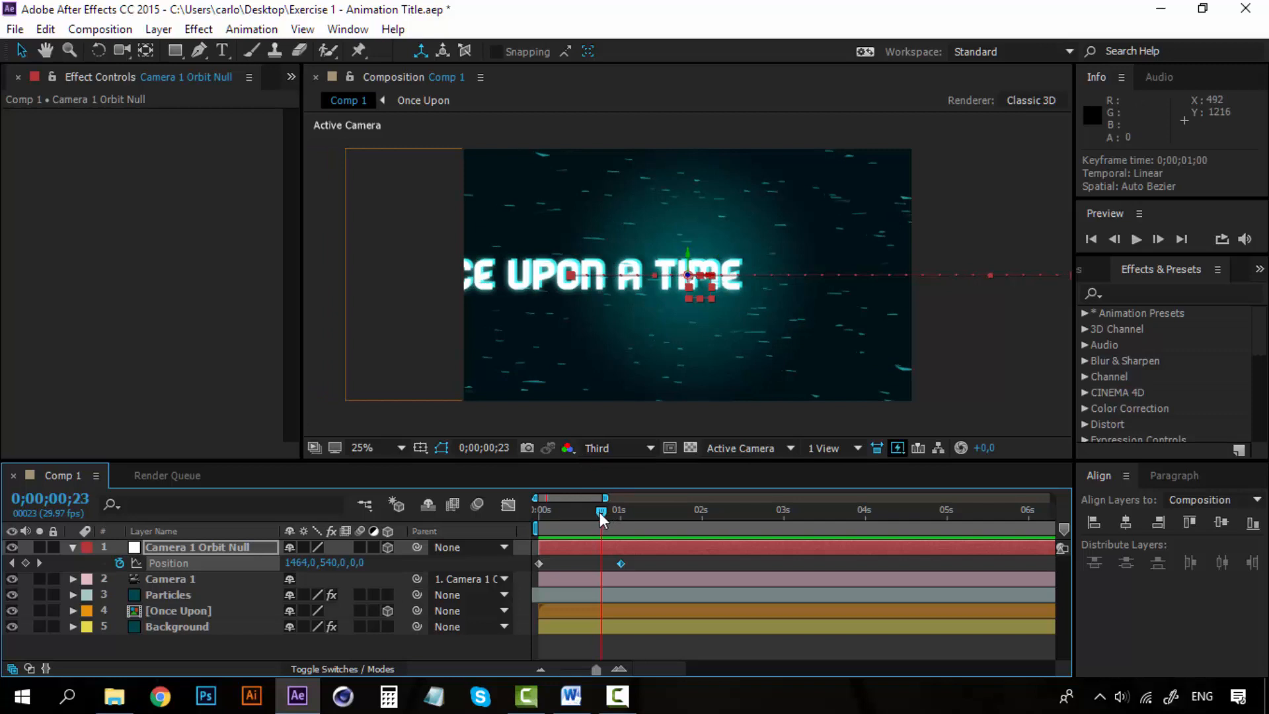
pyautogui.moveTo(600, 513)
pyautogui.mouseDown()
pyautogui.moveTo(625, 513)
pyautogui.moveTo(529, 509)
pyautogui.moveTo(624, 509)
pyautogui.mouseUp()
pyautogui.moveTo(618, 511); pyautogui.dragTo(616, 512)
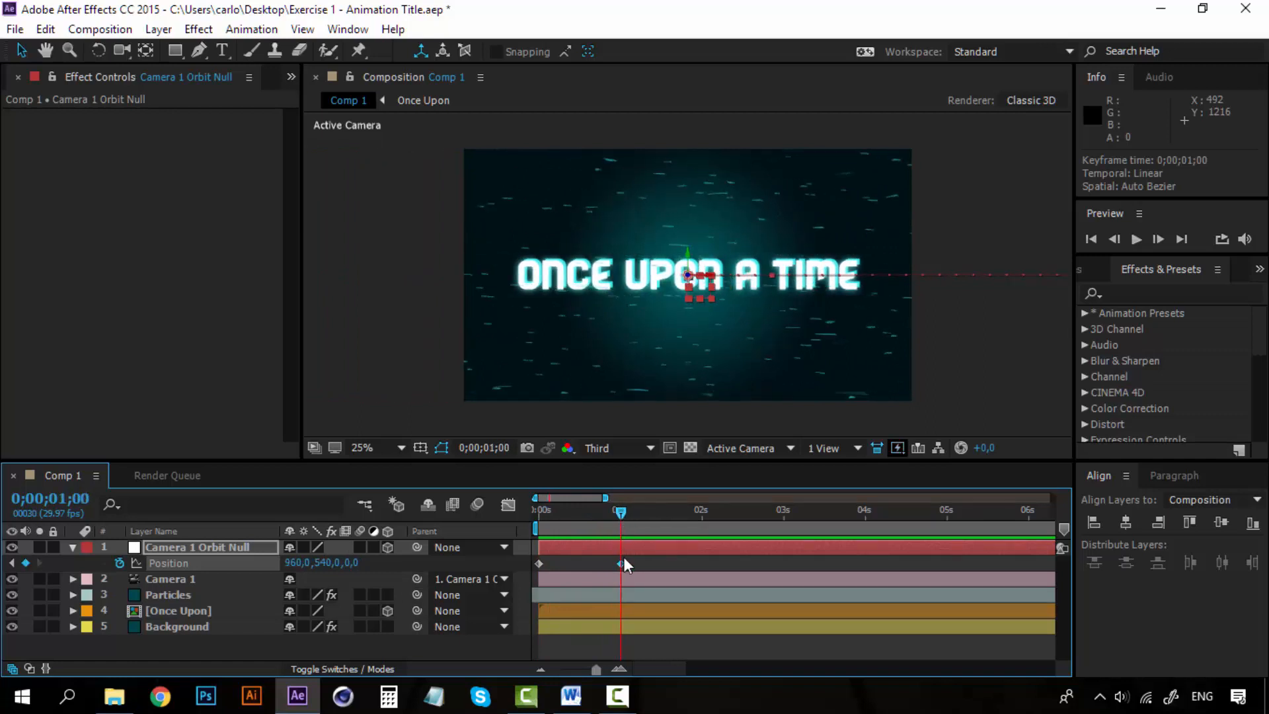
pyautogui.rightClick(623, 561)
pyautogui.moveTo(762, 548)
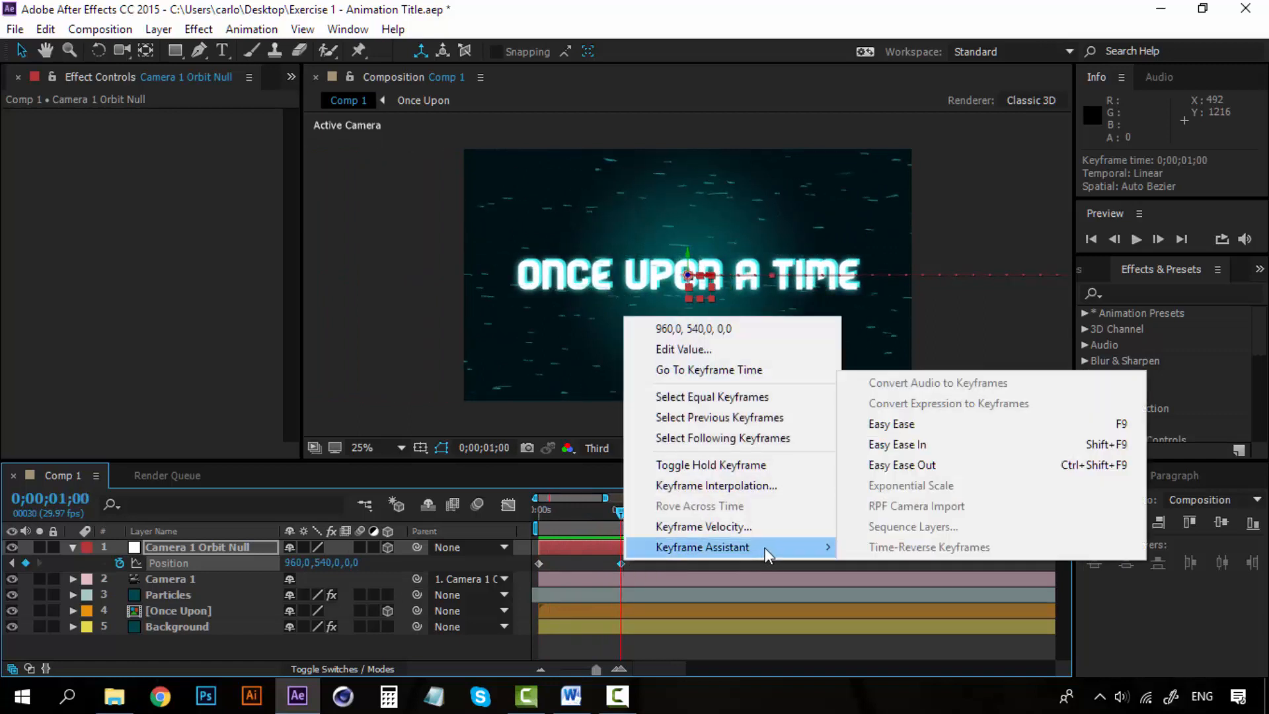
pyautogui.click(909, 433)
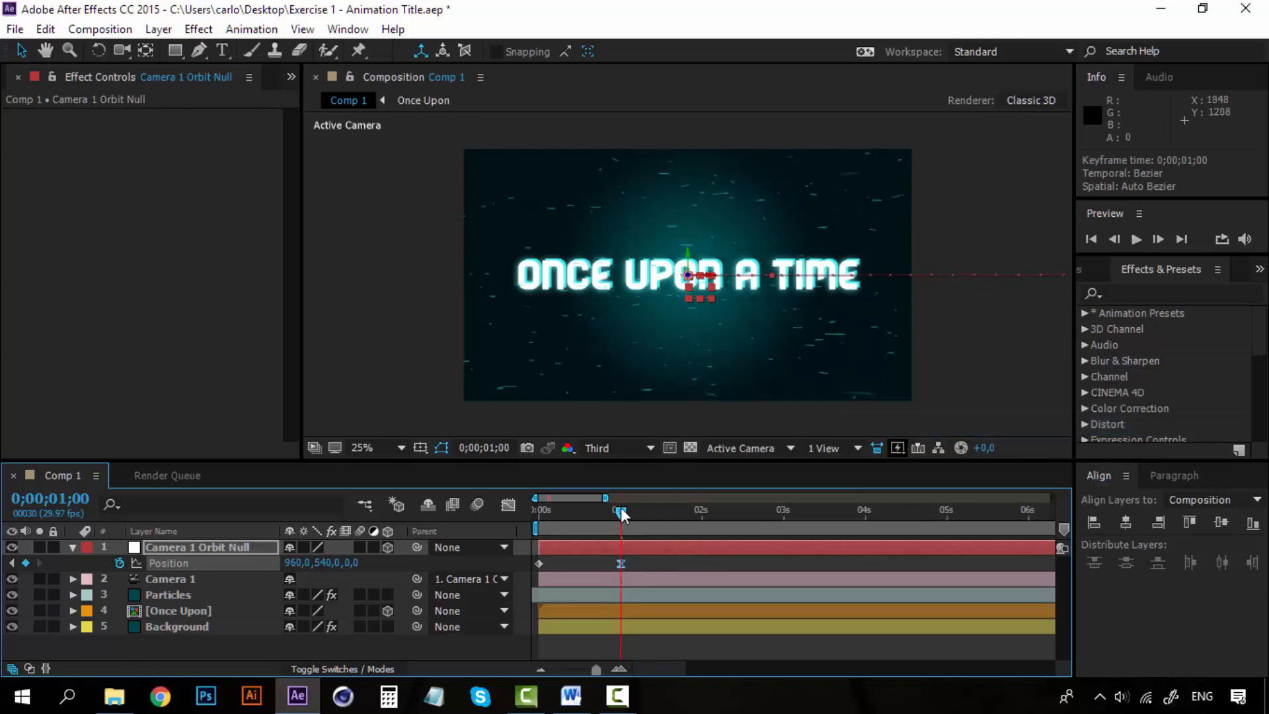
# Step: Play the eased camera move from the start and scrub through it up to 0;00;01;00
pyautogui.moveTo(621, 510); pyautogui.dragTo(518, 510)
pyautogui.press('space')
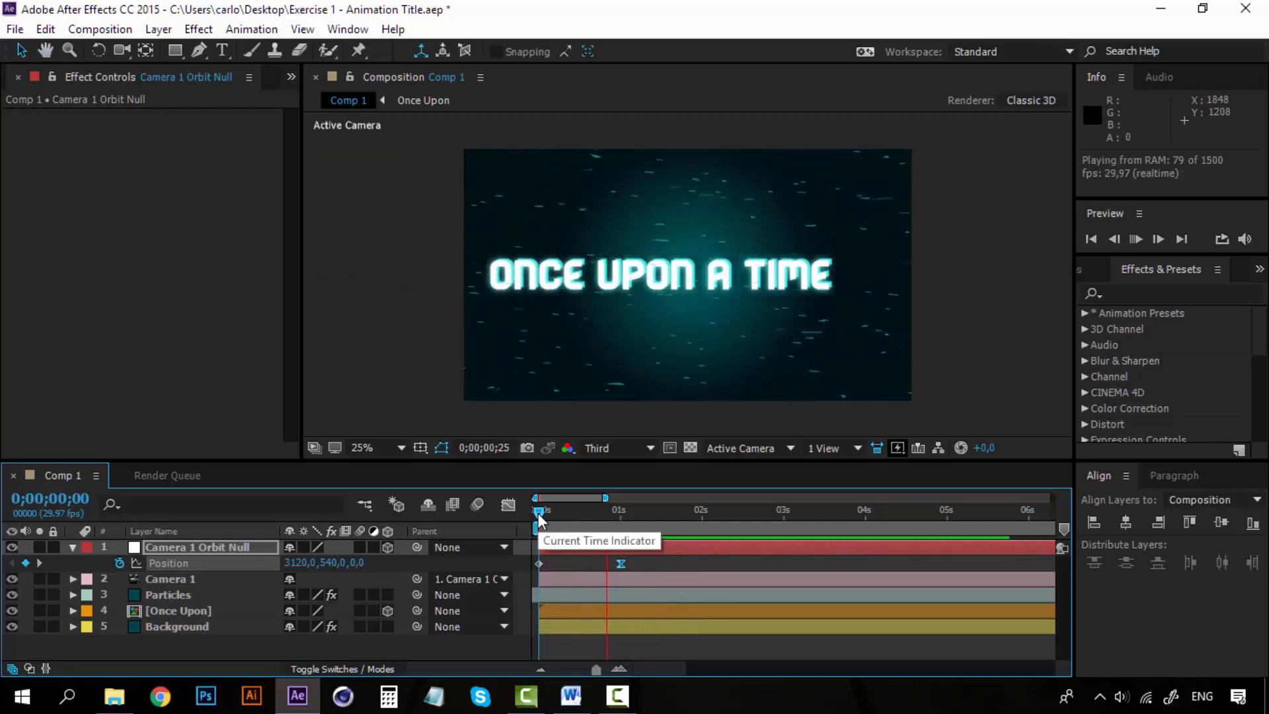
pyautogui.press('space')
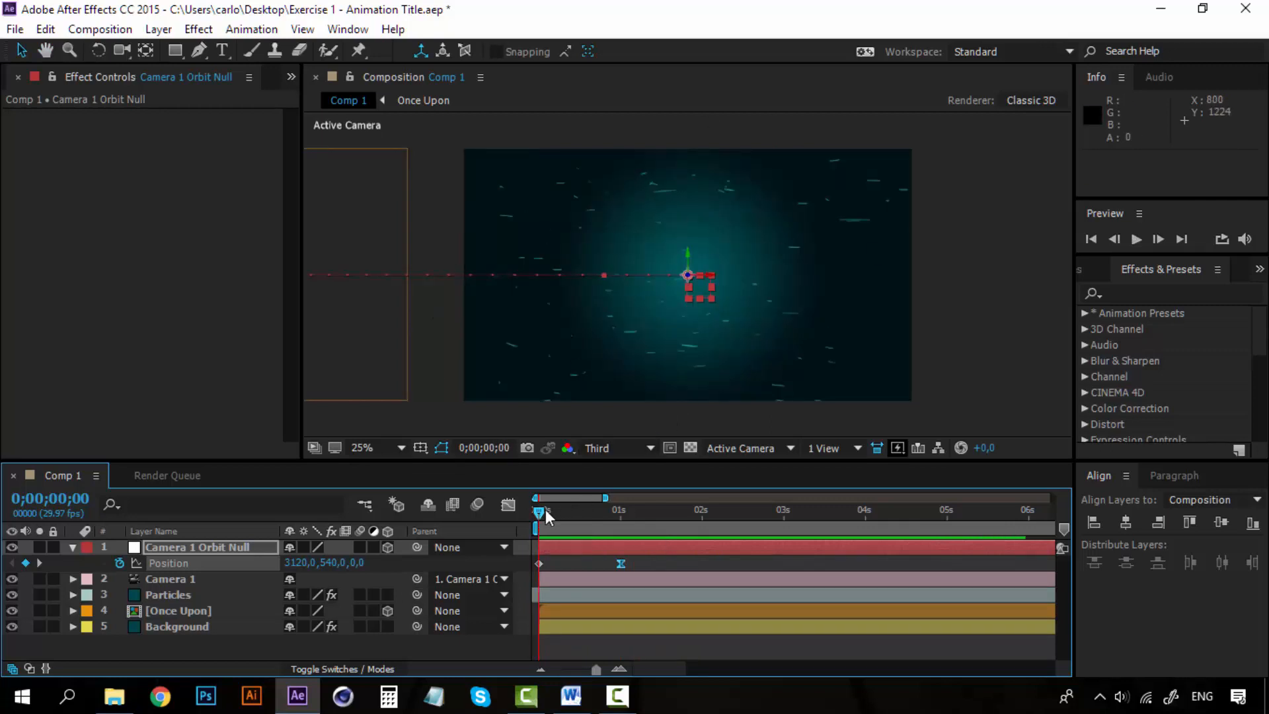
pyautogui.moveTo(541, 510); pyautogui.dragTo(574, 513)
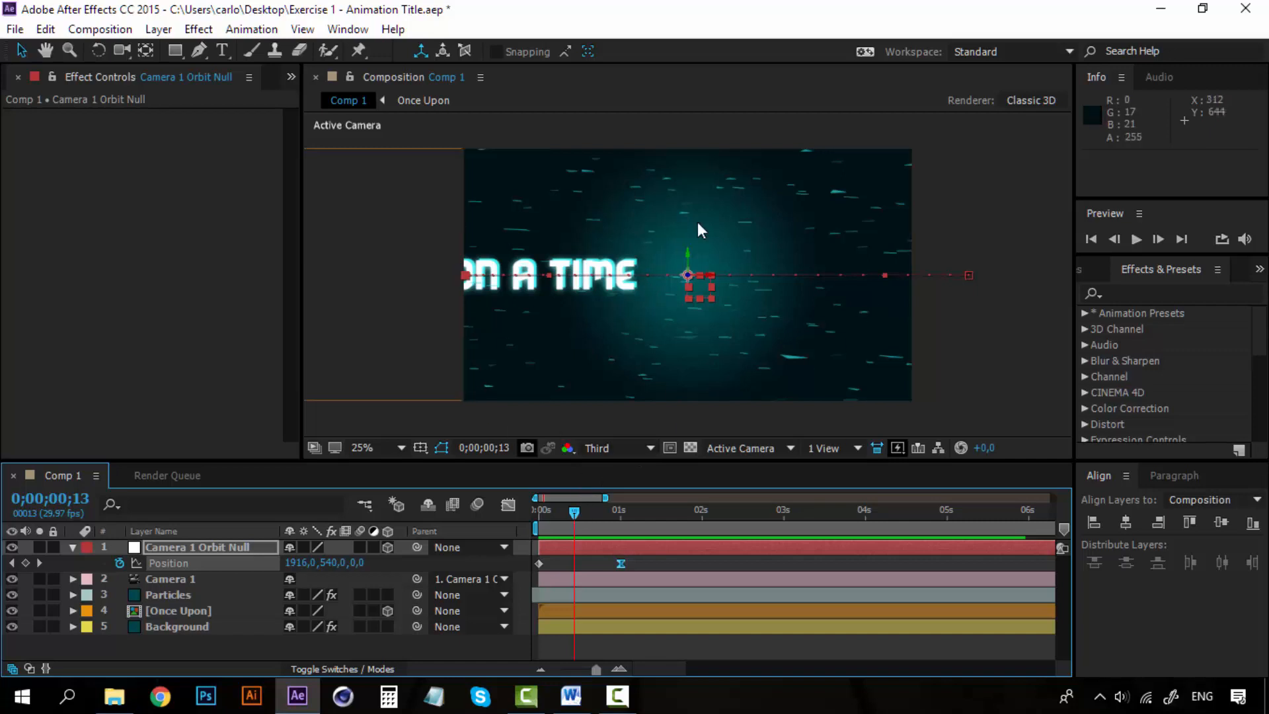
pyautogui.moveTo(584, 513); pyautogui.dragTo(623, 500)
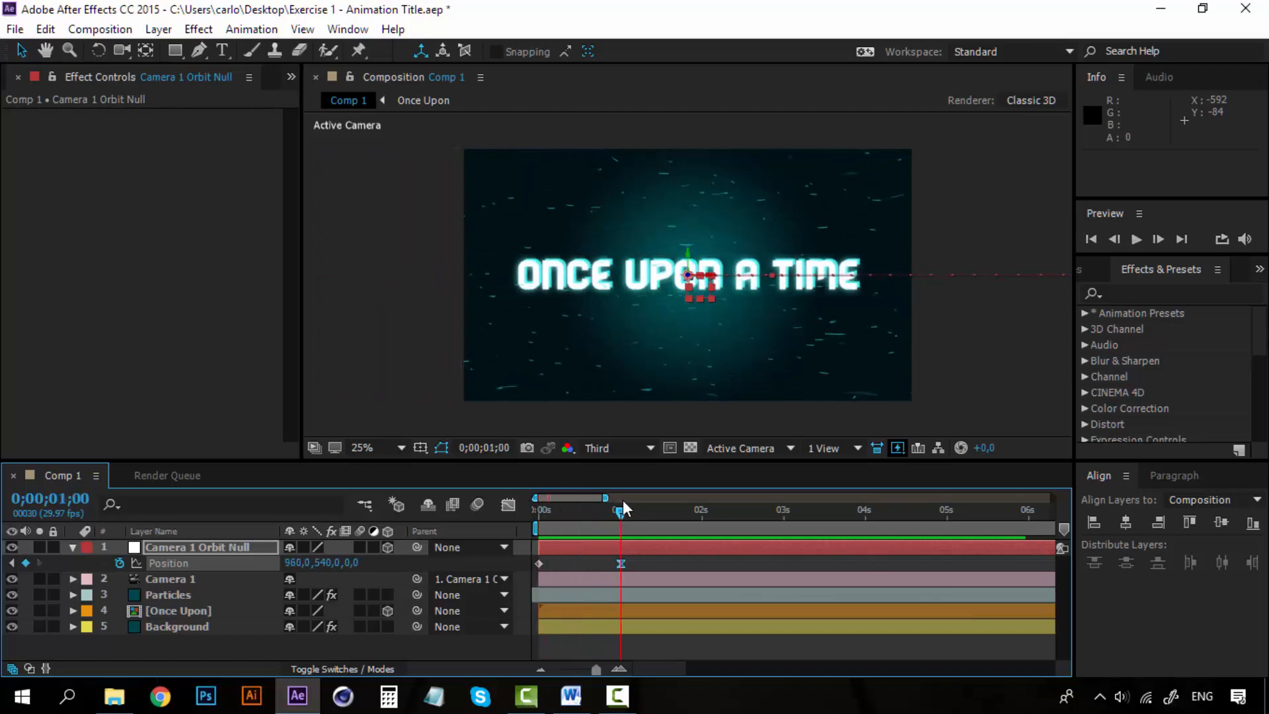
# Step: Return to 0;00;00;00, collapse the orbit null's properties and add a new adjustment layer above it
pyautogui.click(165, 547)
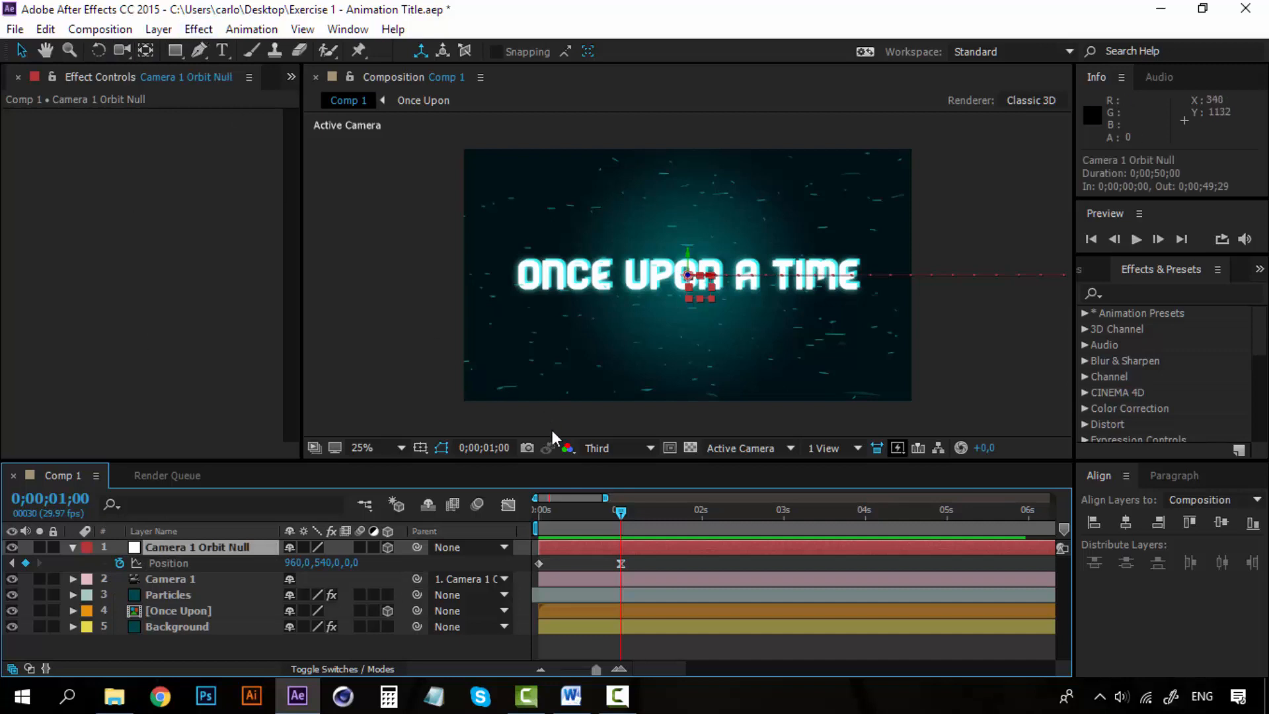
pyautogui.moveTo(619, 515)
pyautogui.mouseDown()
pyautogui.moveTo(523, 506)
pyautogui.moveTo(621, 514)
pyautogui.mouseUp()
pyautogui.moveTo(624, 514); pyautogui.dragTo(532, 516)
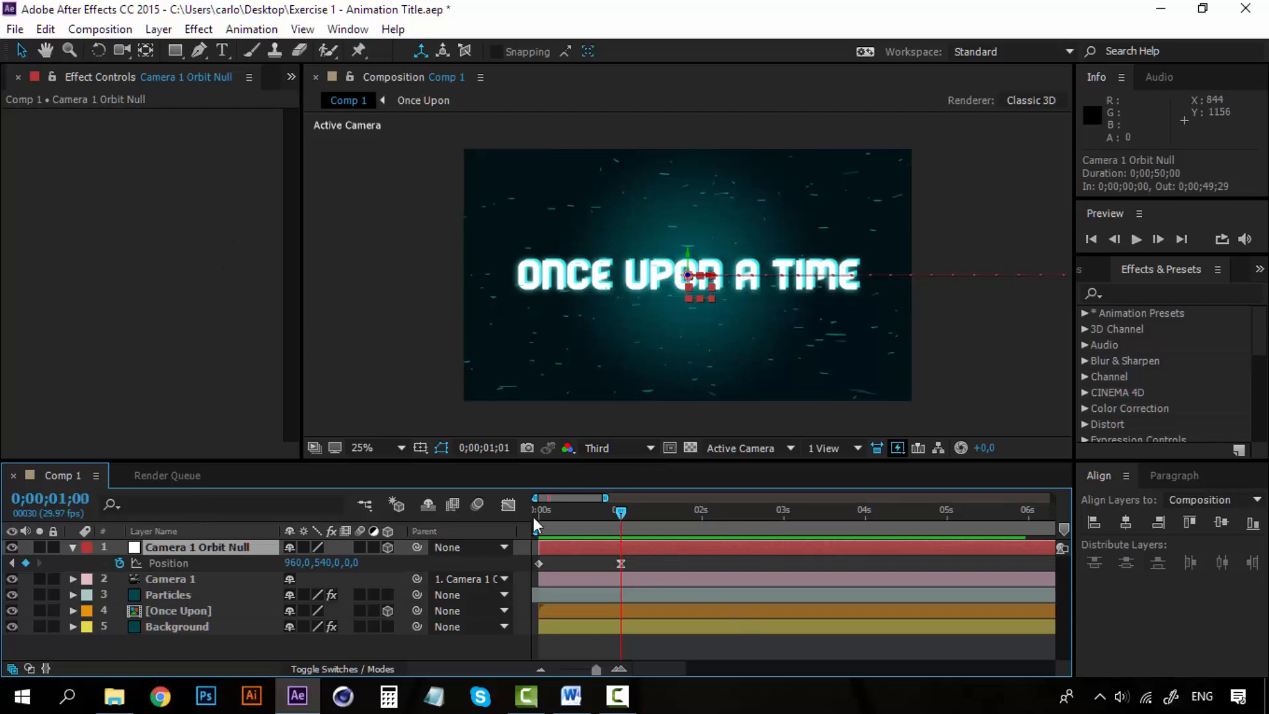
pyautogui.click(73, 547)
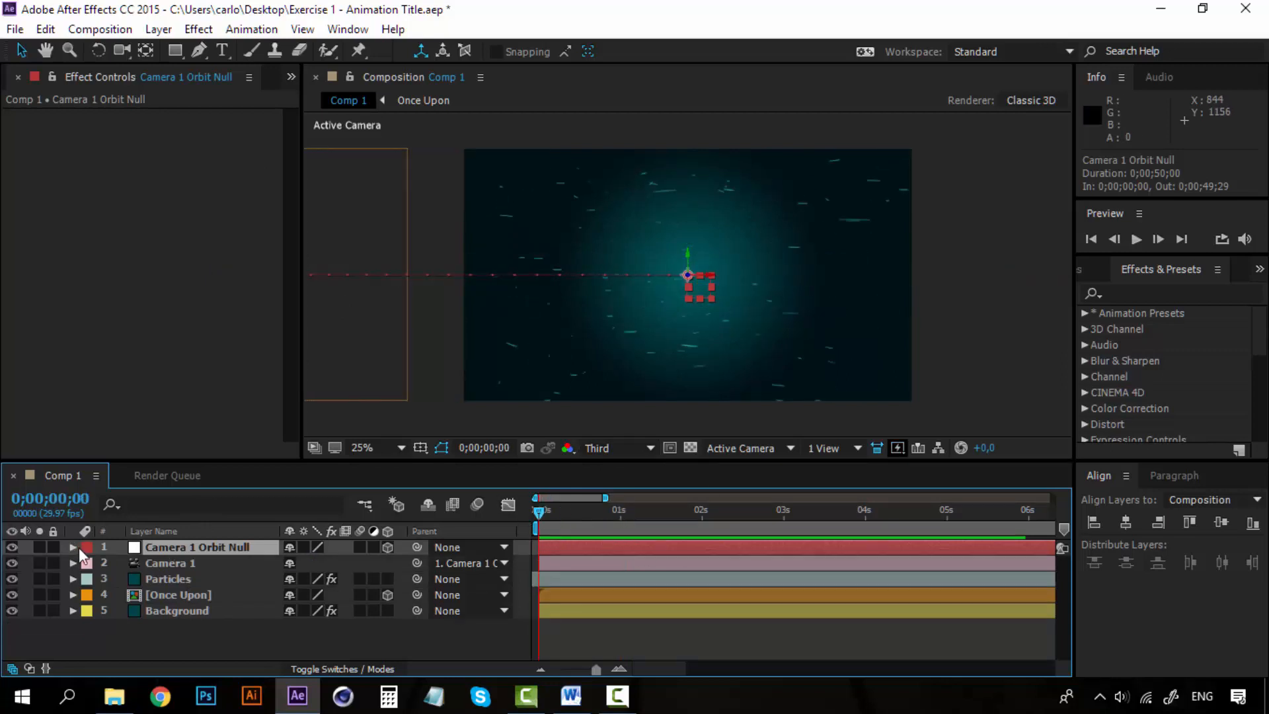
pyautogui.click(158, 30)
pyautogui.moveTo(165, 26)
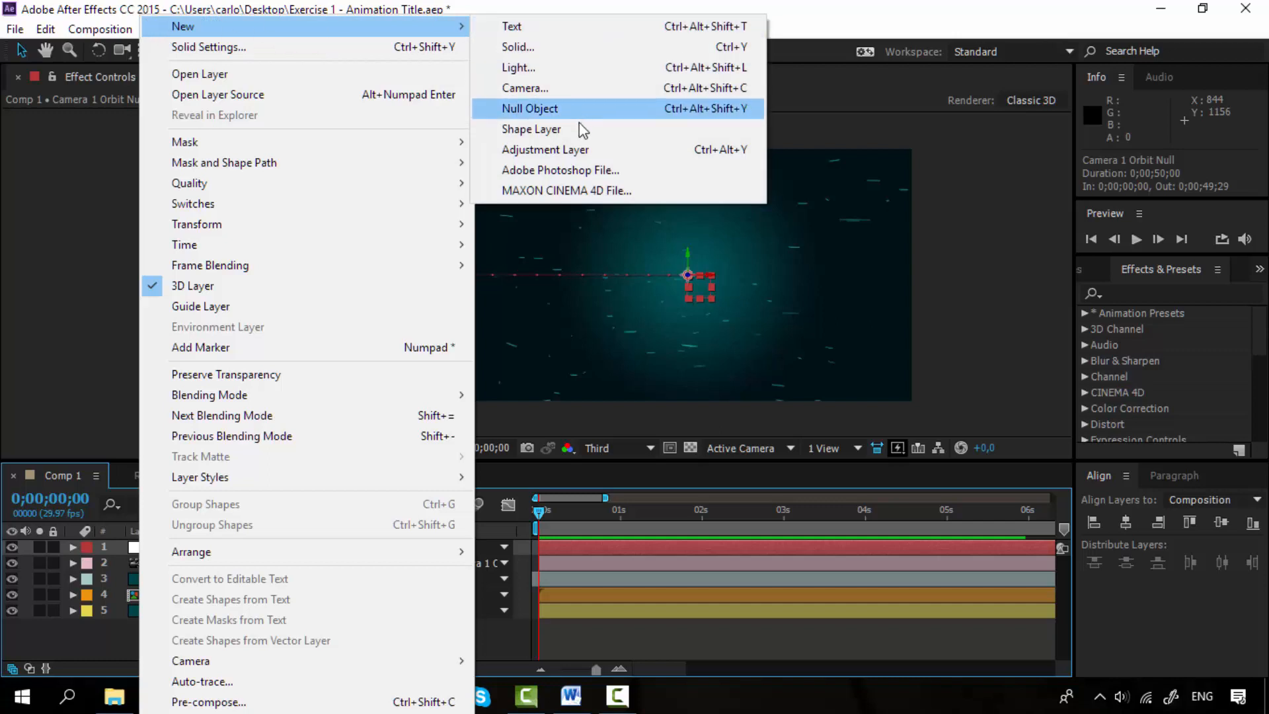
pyautogui.click(570, 150)
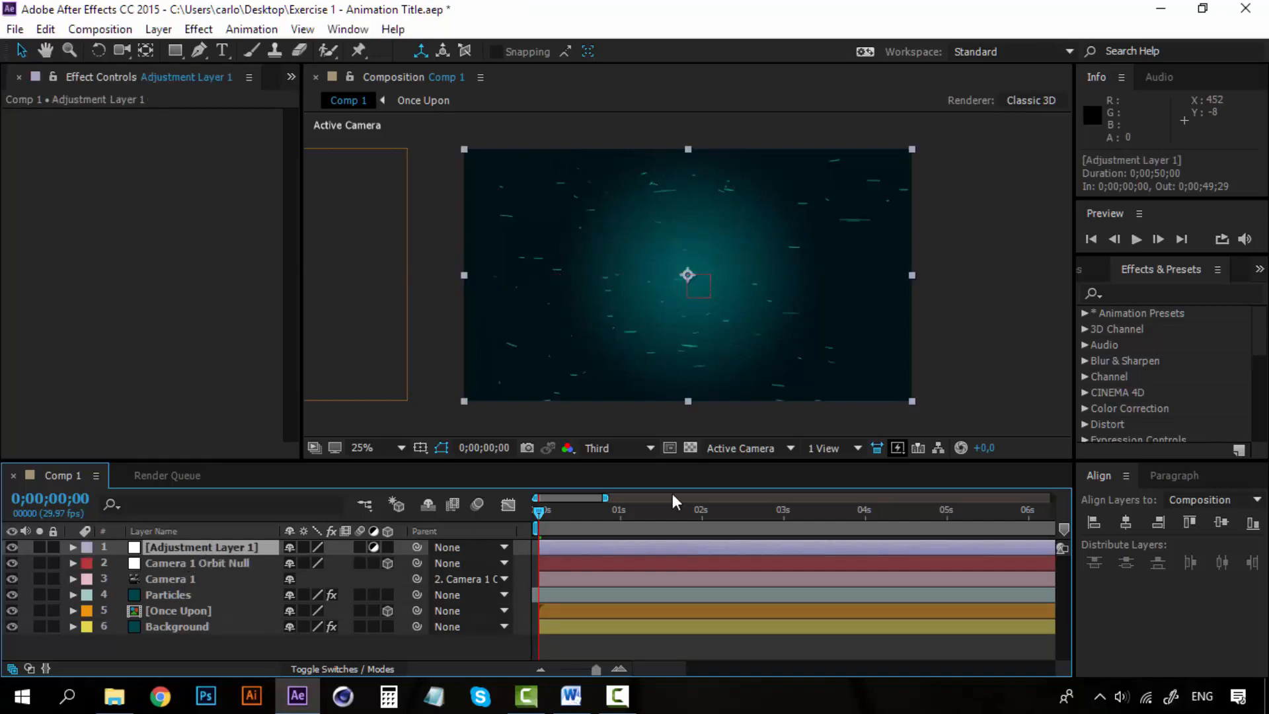
# Step: Search the effects for "force" and apply CC Force Motion Blur to the adjustment layer
pyautogui.moveTo(612, 510); pyautogui.dragTo(623, 512)
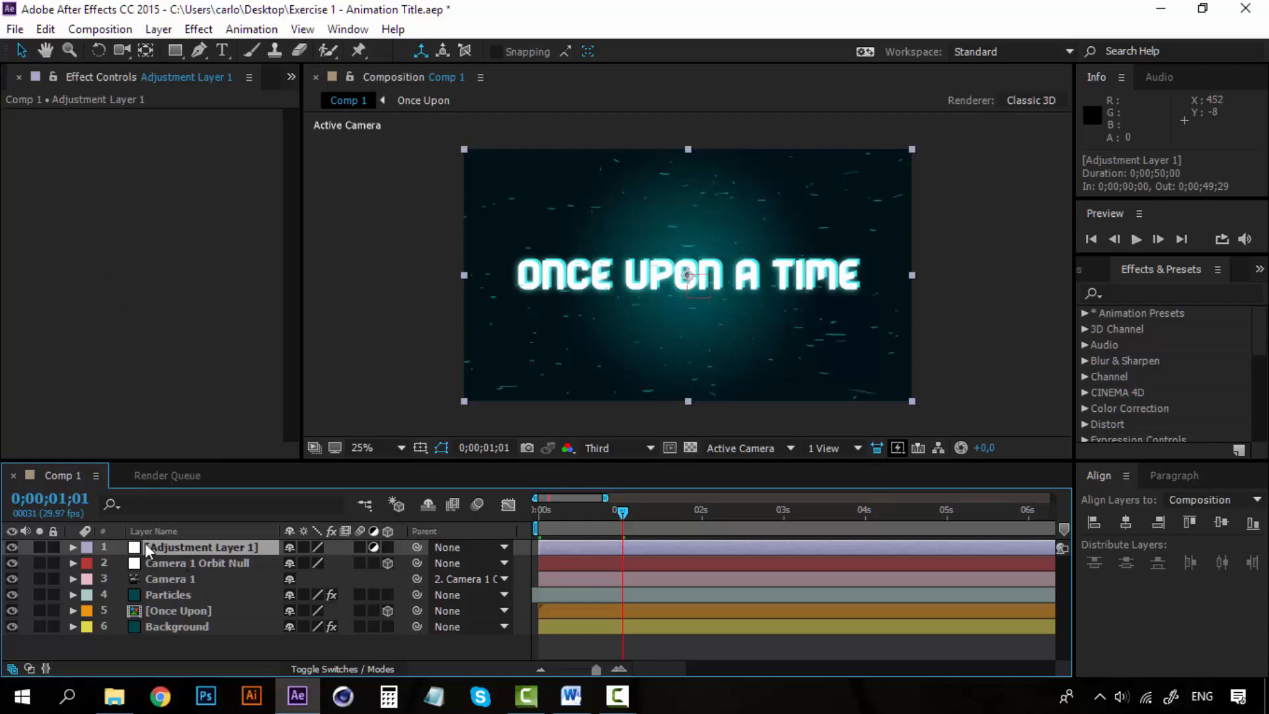
pyautogui.click(1180, 295)
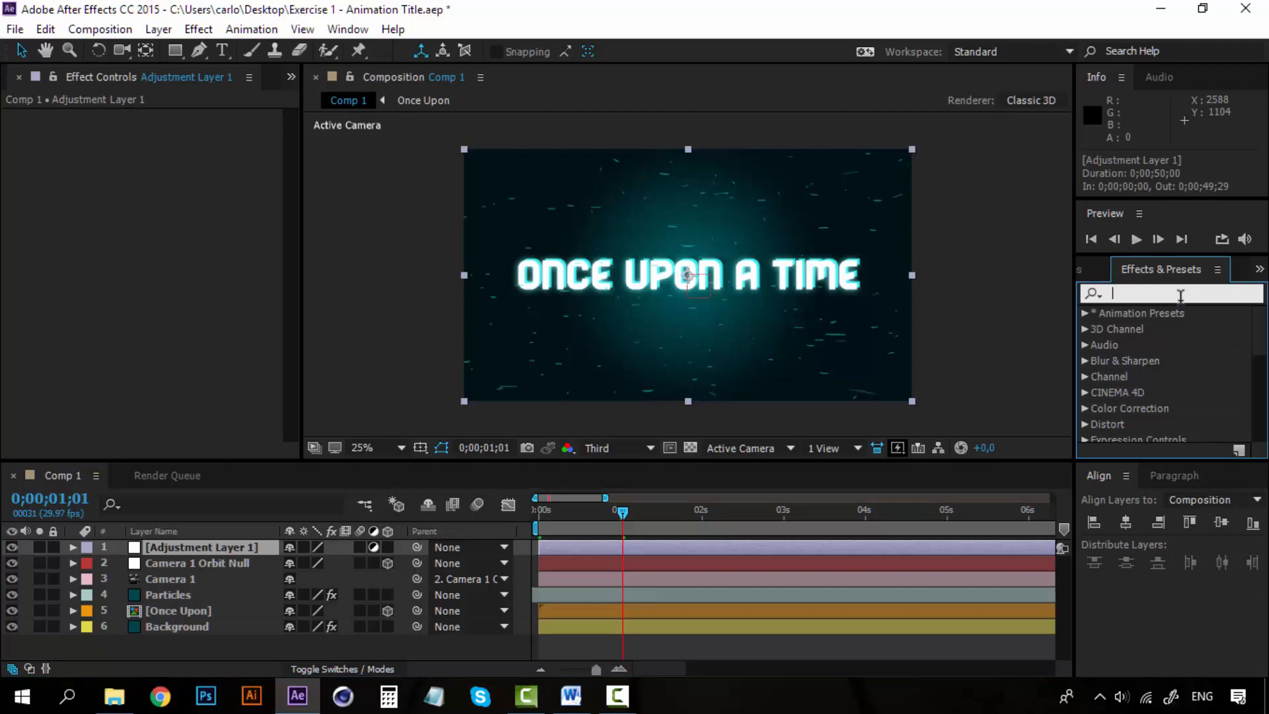
pyautogui.write('force')
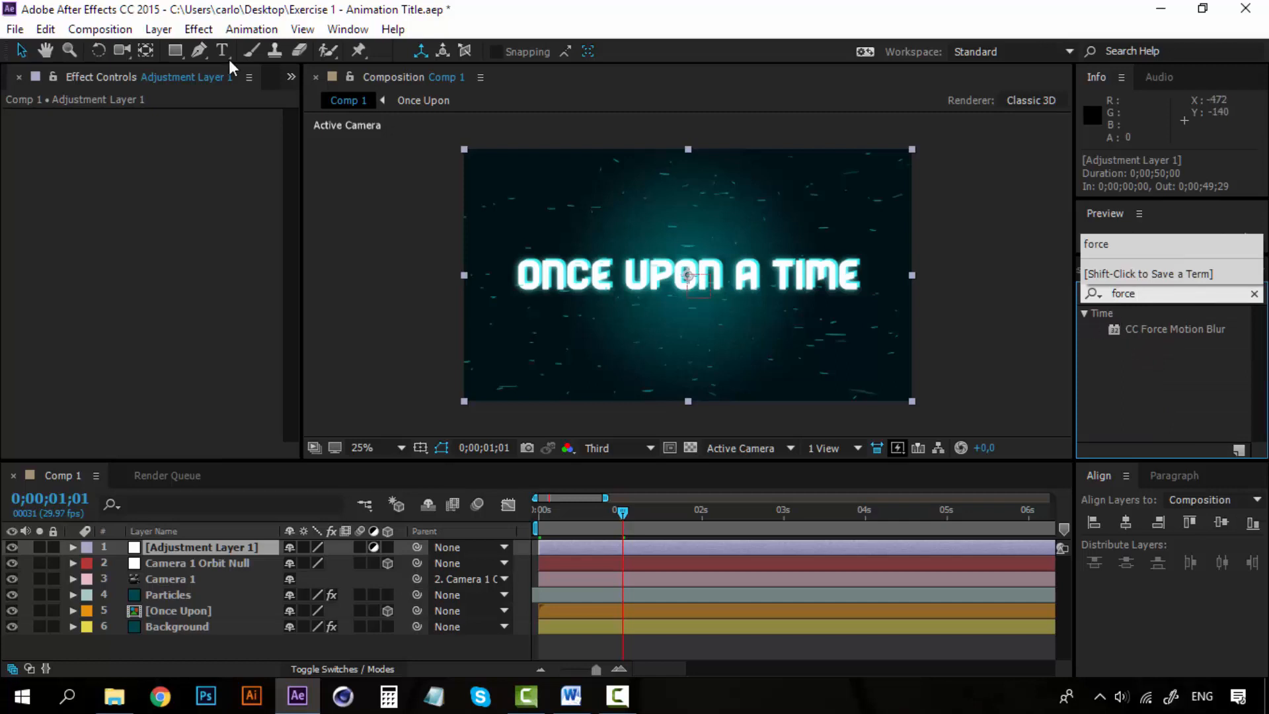
pyautogui.click(198, 29)
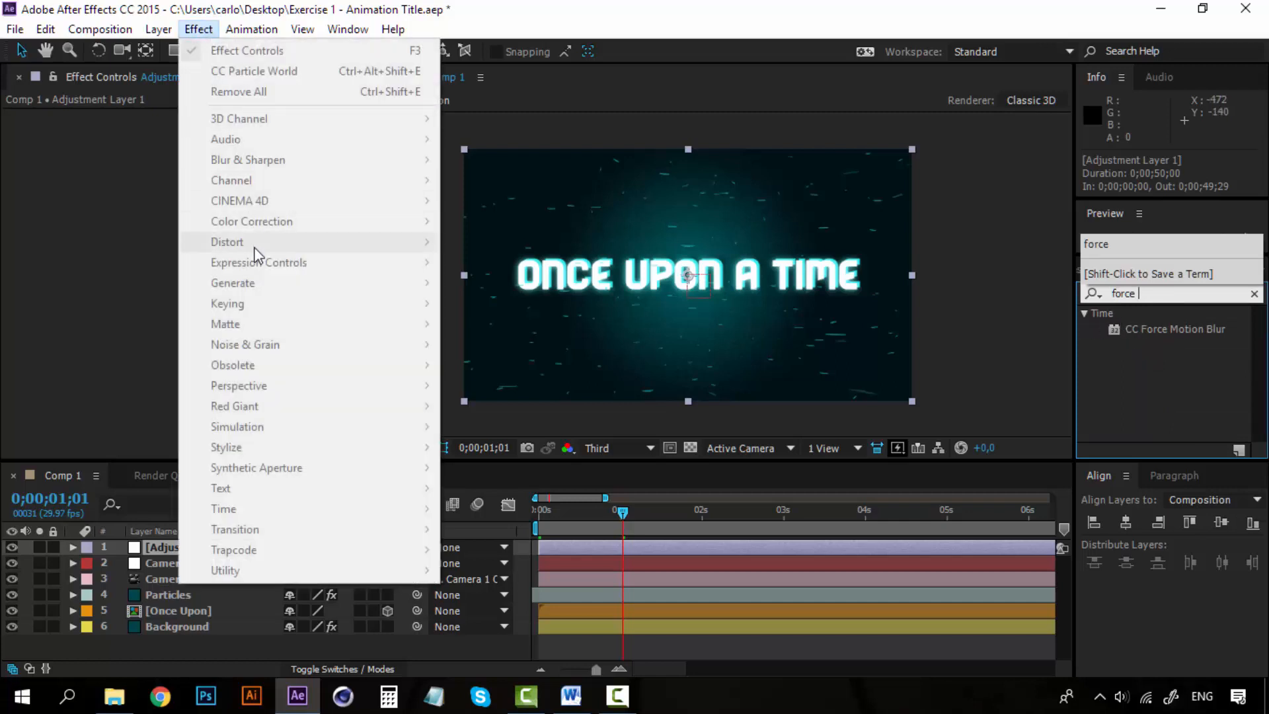
pyautogui.click(1205, 418)
pyautogui.click(1157, 293)
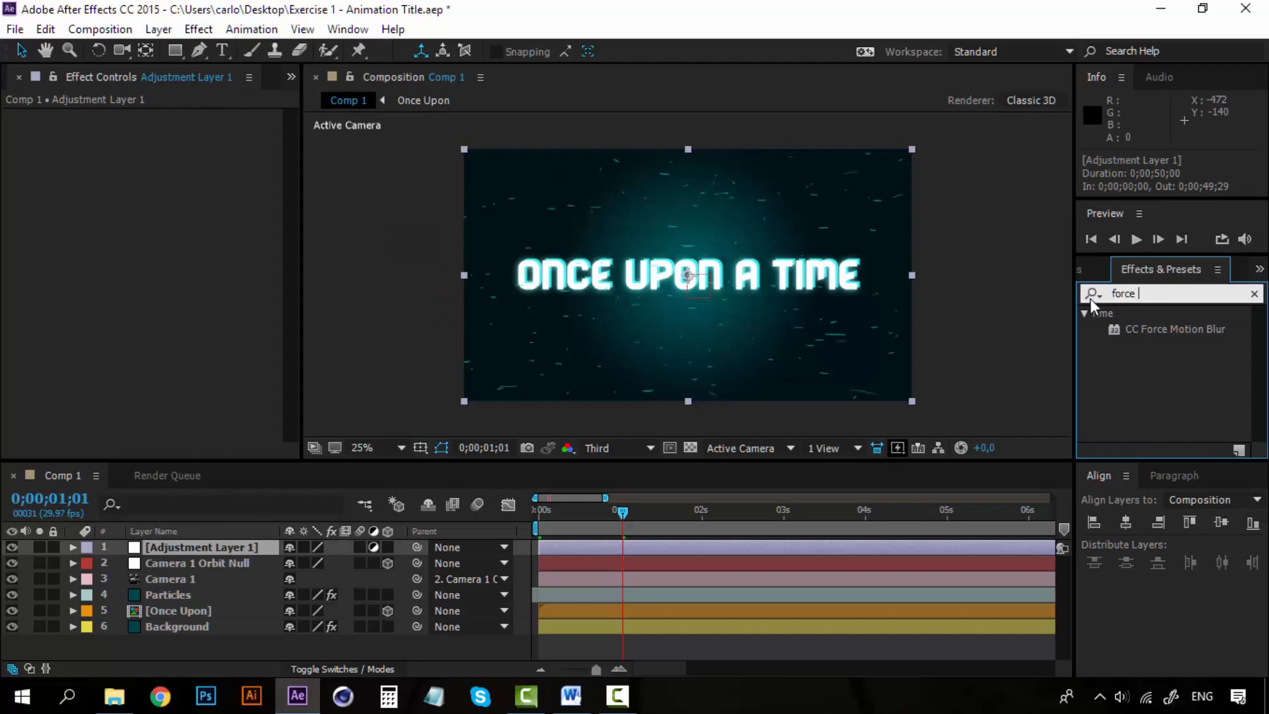
pyautogui.click(1164, 328)
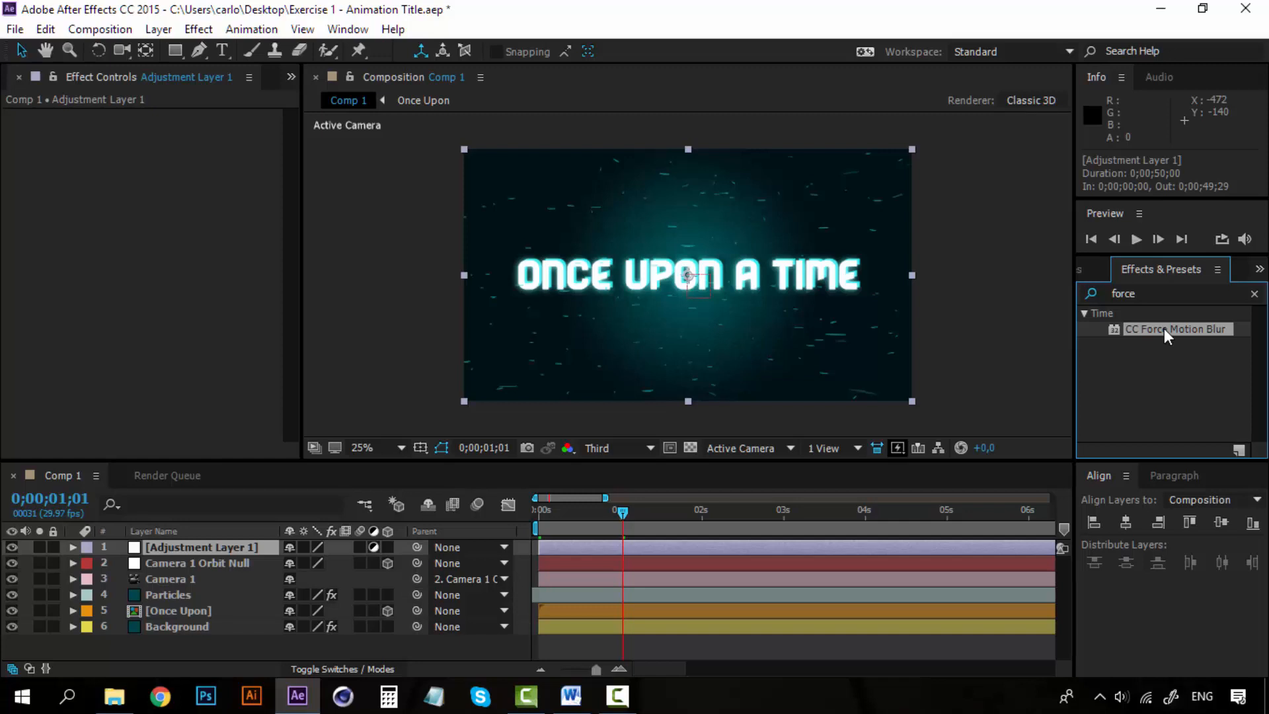
pyautogui.moveTo(1164, 328); pyautogui.dragTo(366, 355)
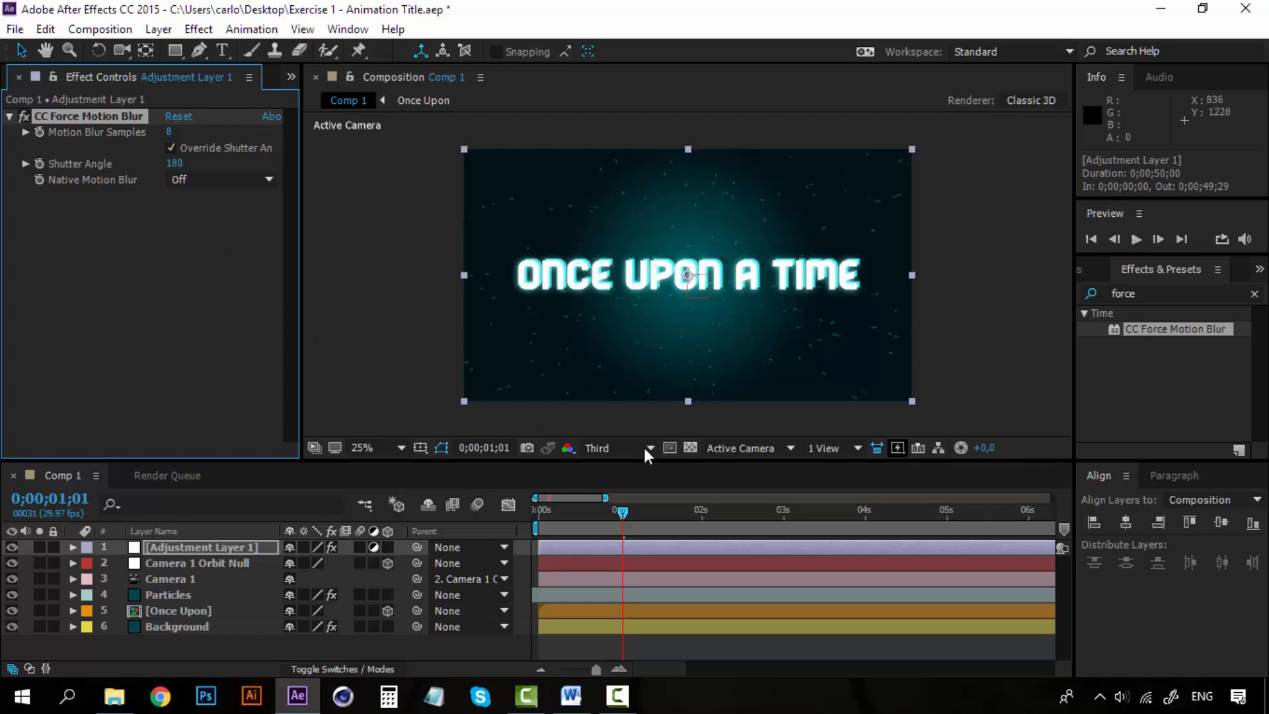
# Step: Play the camera move with the motion blur several times from the start
pyautogui.moveTo(621, 514); pyautogui.dragTo(539, 516)
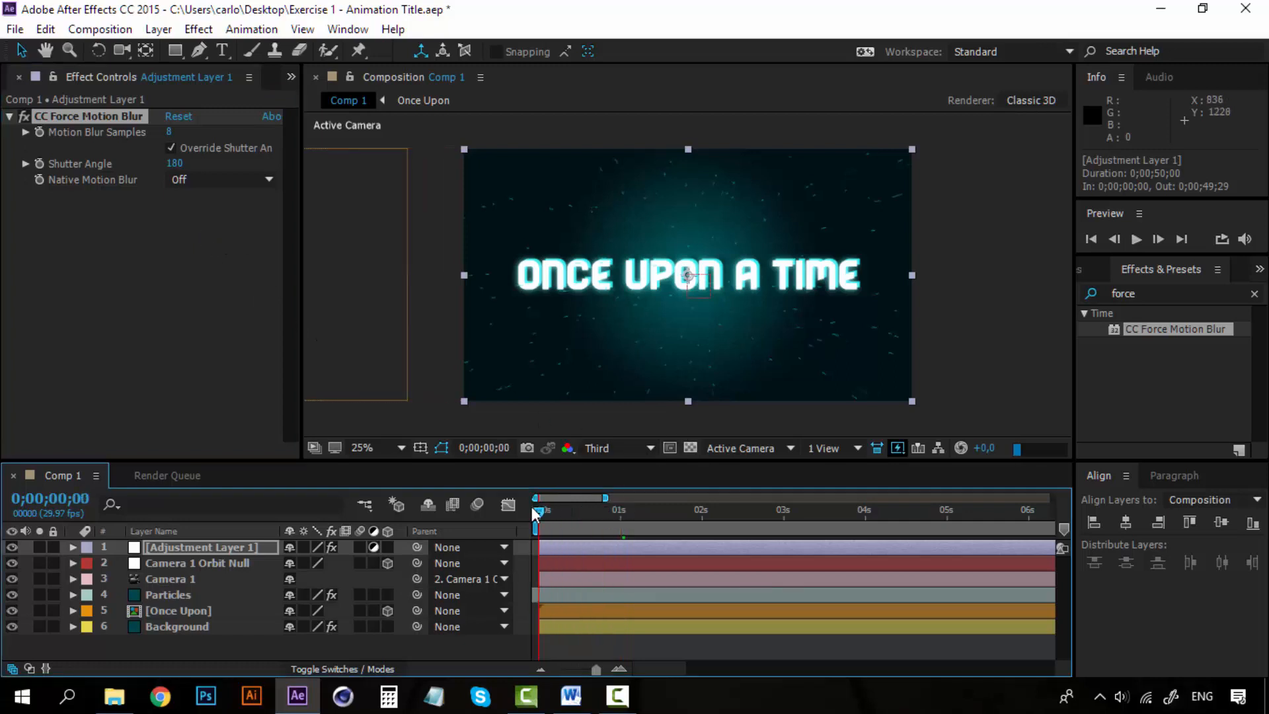
pyautogui.press('space')
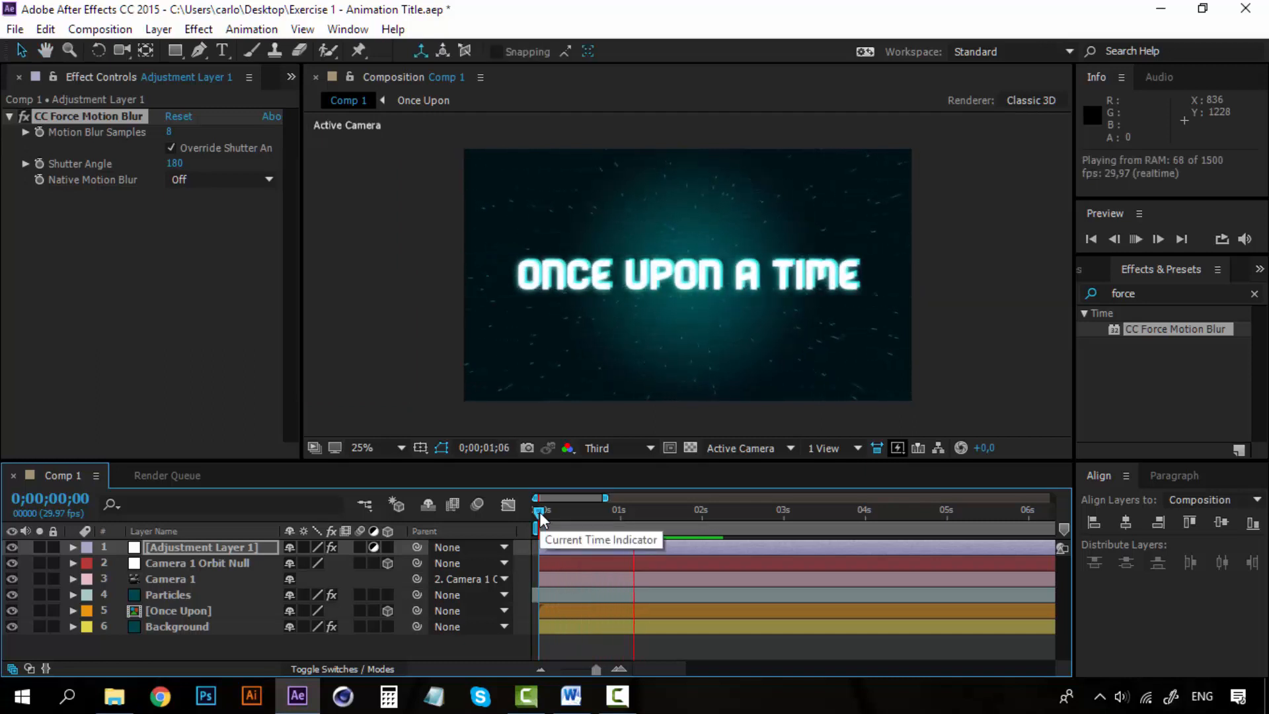
pyautogui.press('space')
pyautogui.press('space')
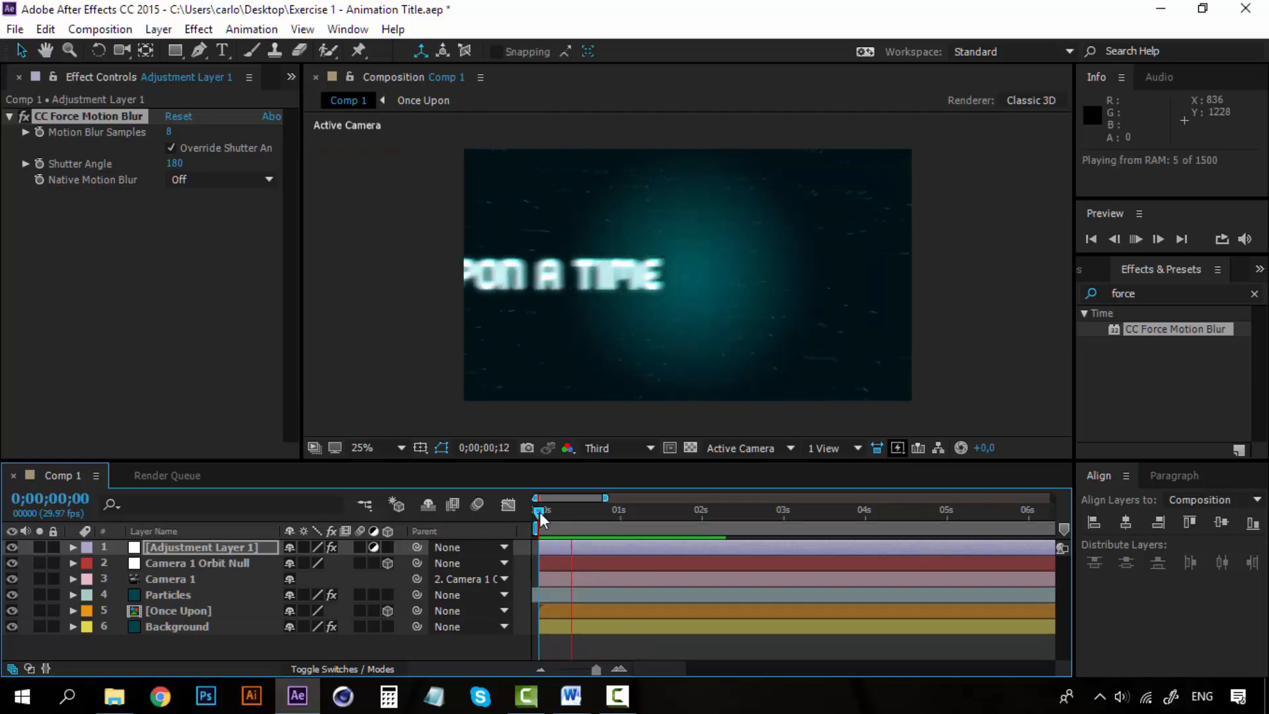
pyautogui.press('space')
pyautogui.press('space')
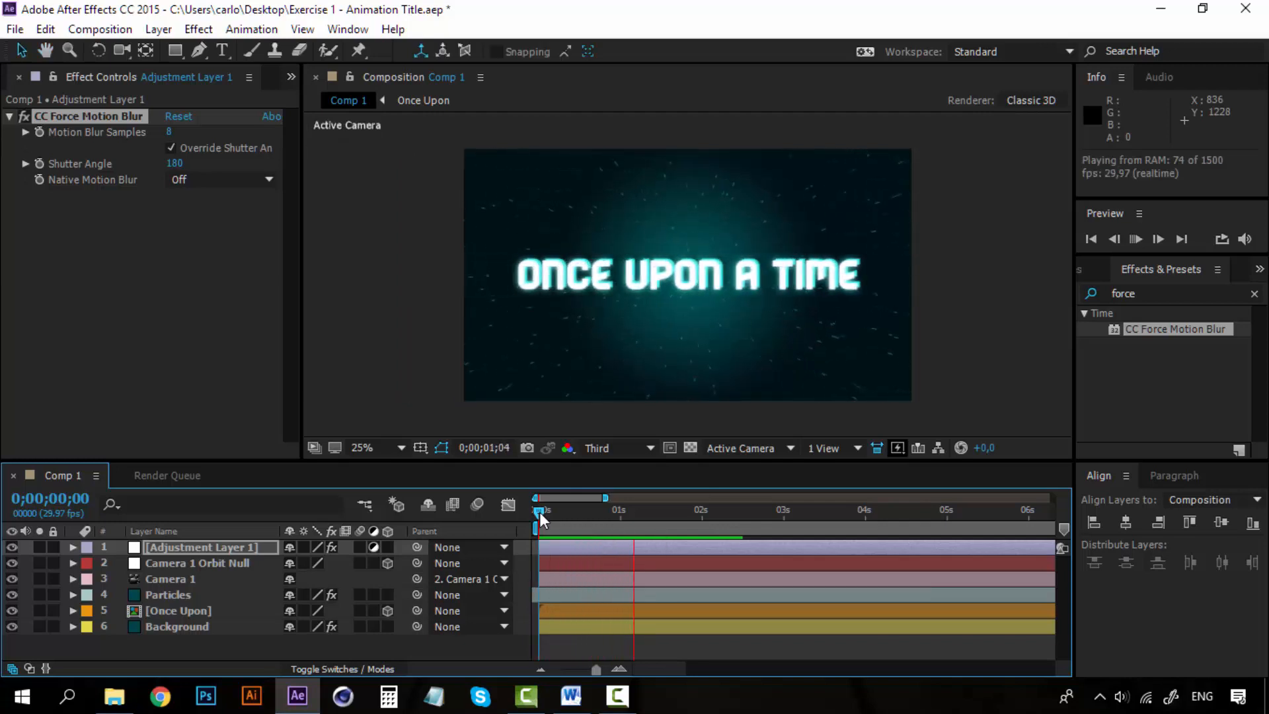
pyautogui.press('space')
pyautogui.press('space')
pyautogui.press('space')
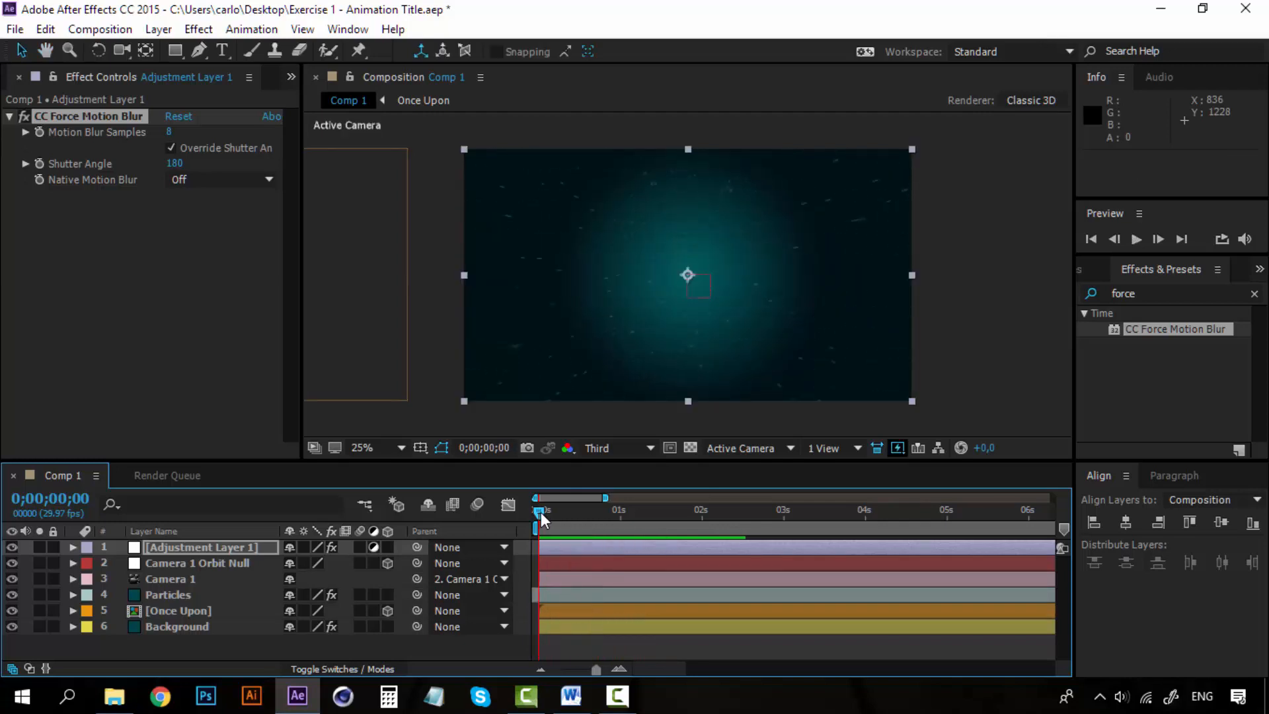
# Step: Compare the frame at 0;00;00;08 with the adjustment layer hidden and shown
pyautogui.moveTo(539, 511); pyautogui.dragTo(557, 512)
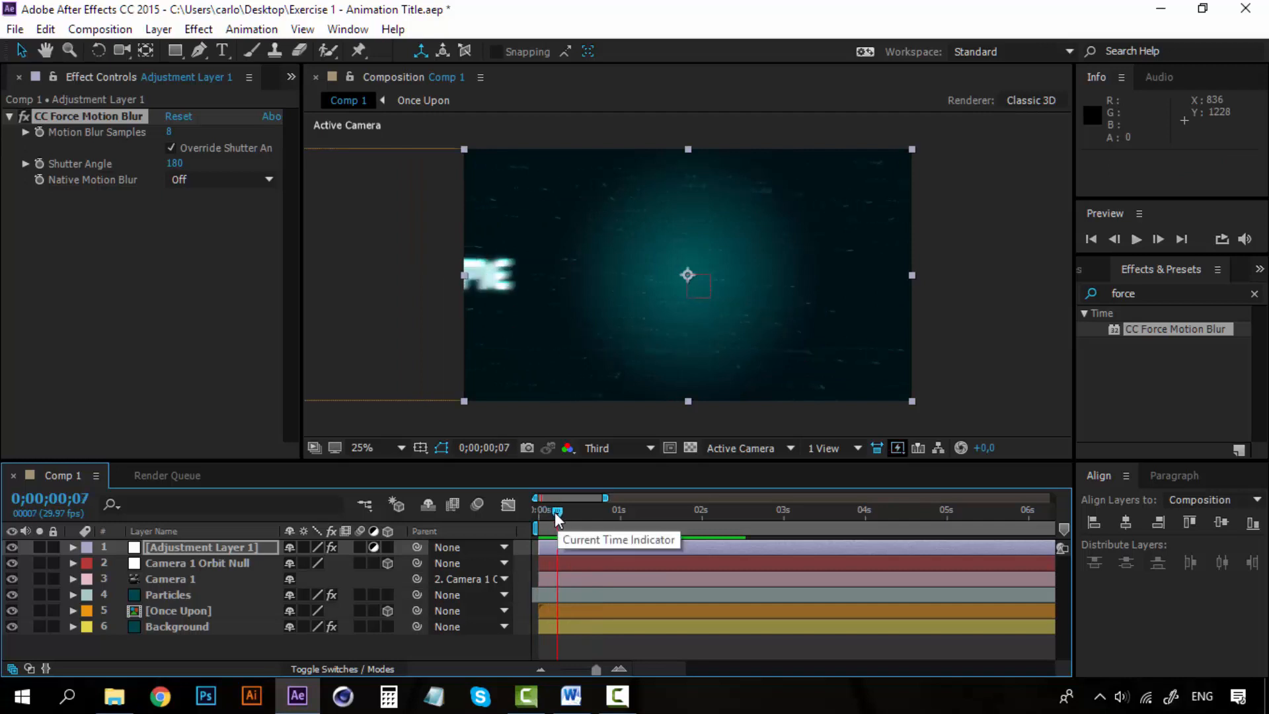
pyautogui.press('pagedown')
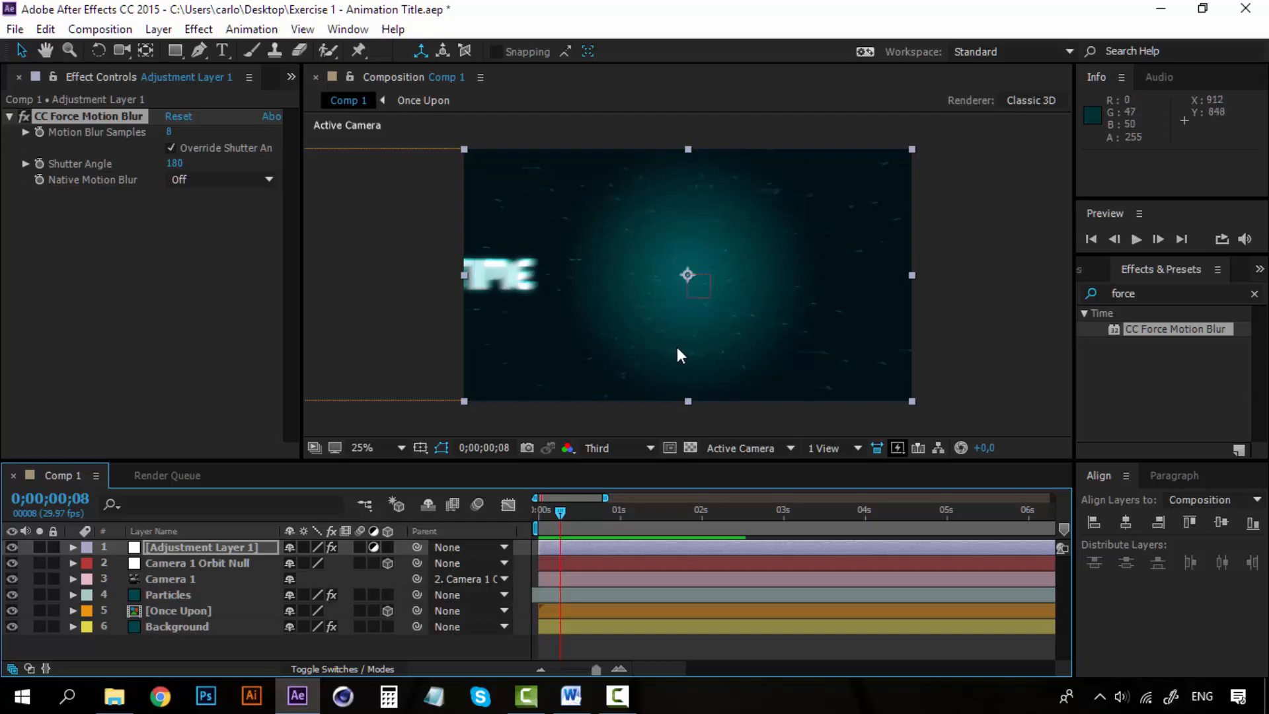
pyautogui.click(15, 549)
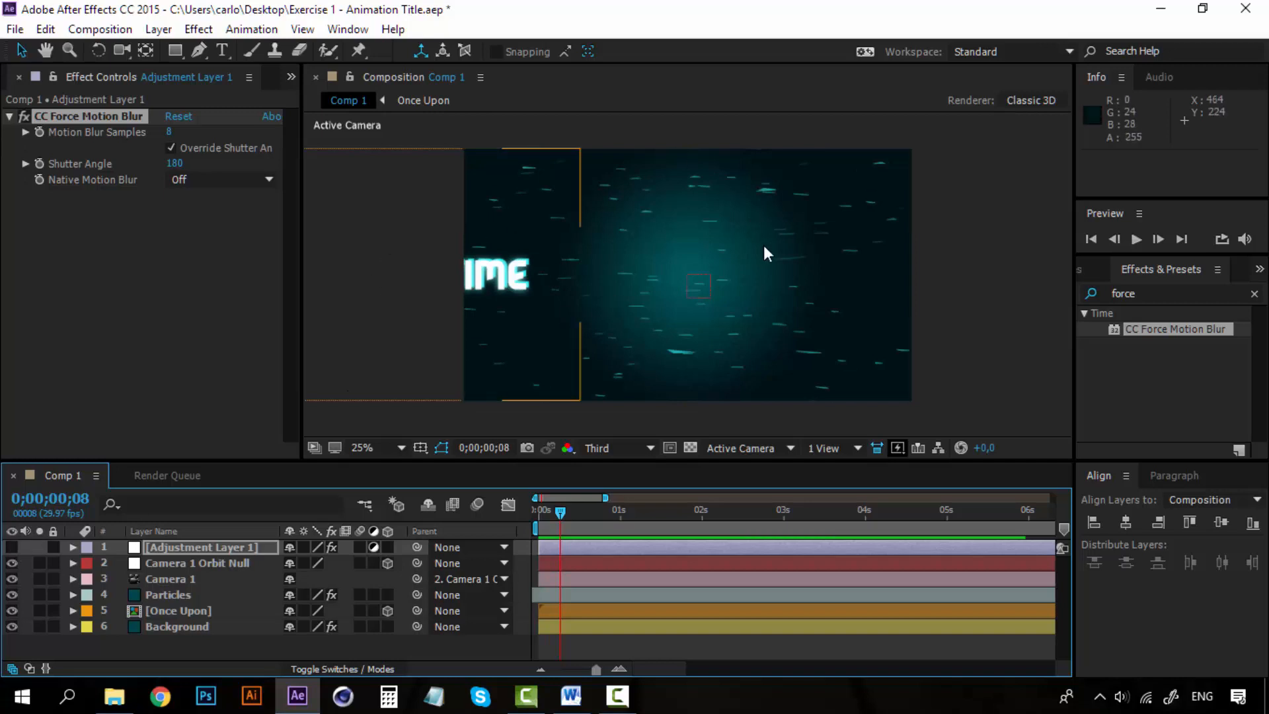
pyautogui.click(12, 547)
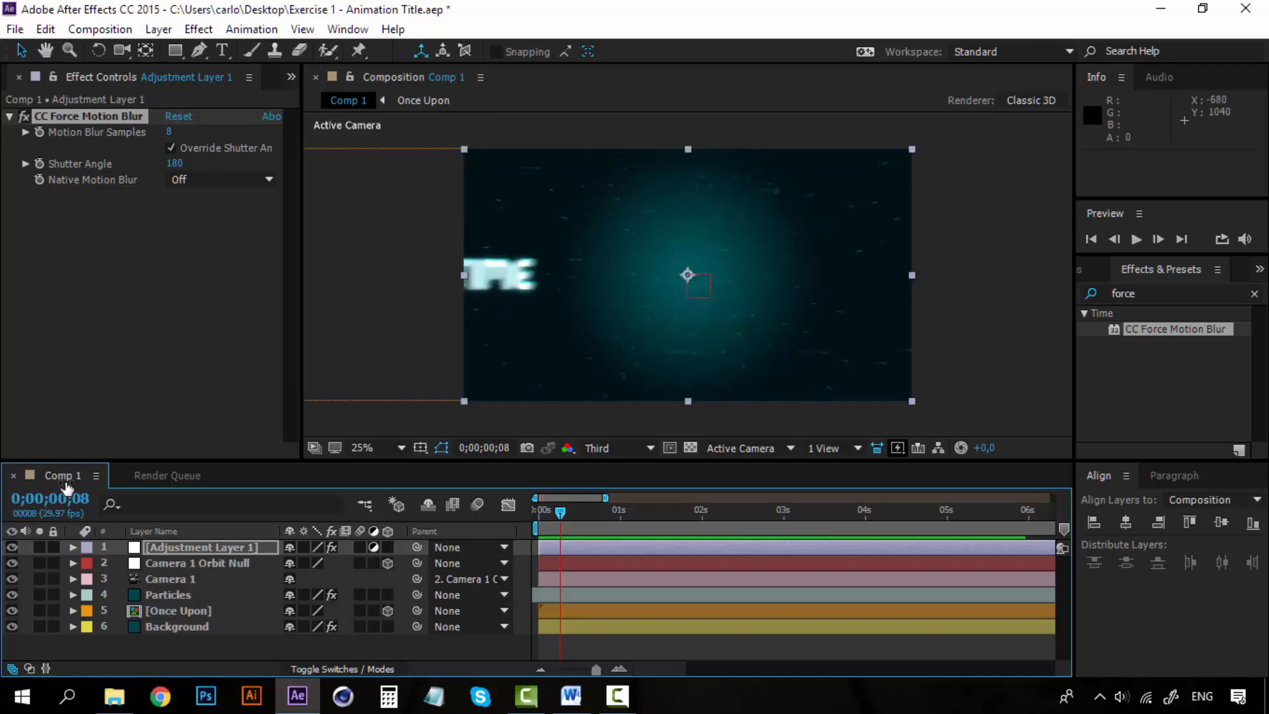
# Step: Try 255 Motion Blur Samples in CC Force Motion Blur at 0;00;00;19, and set the value back to 8
pyautogui.moveTo(560, 519); pyautogui.dragTo(590, 507)
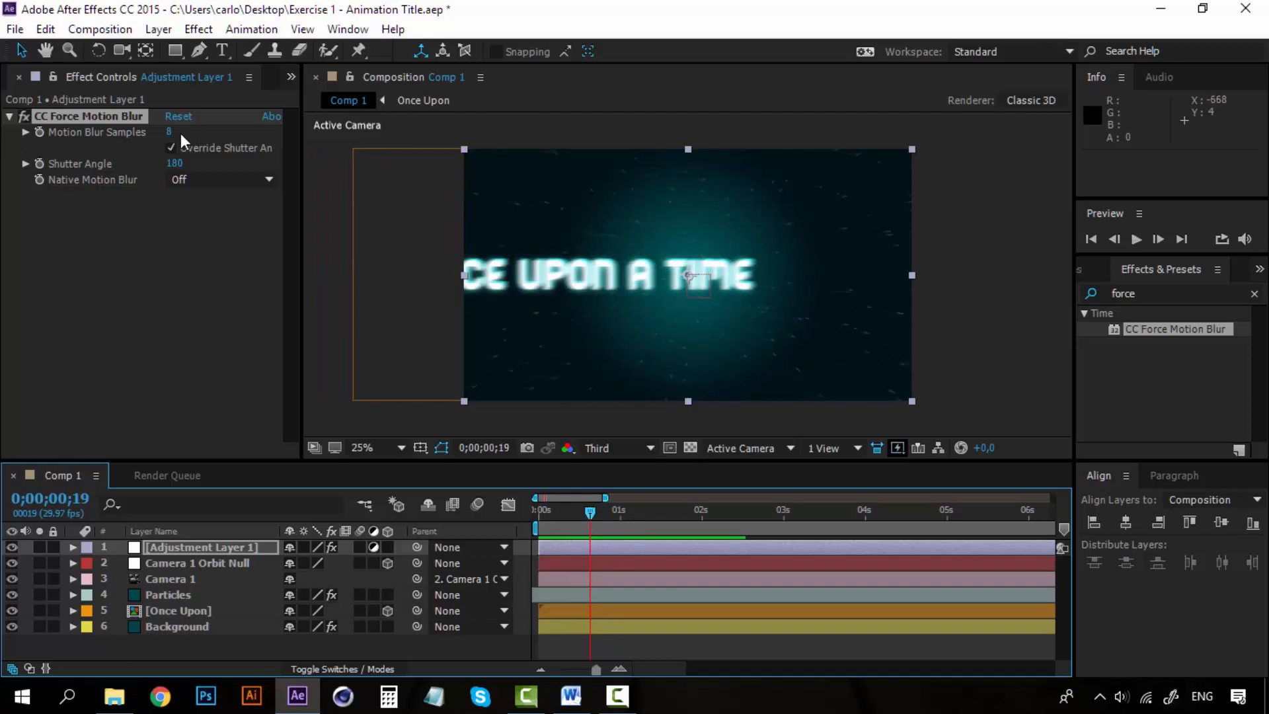
pyautogui.moveTo(168, 131); pyautogui.dragTo(373, 139)
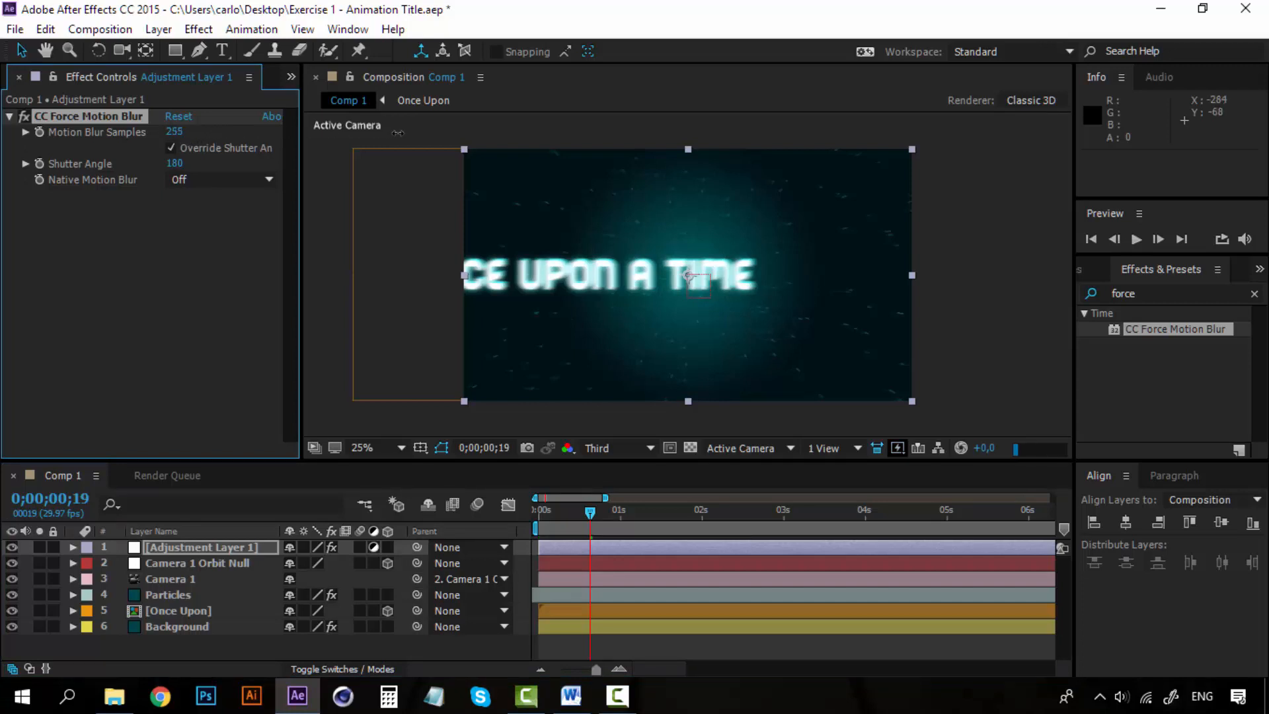
pyautogui.click(174, 132)
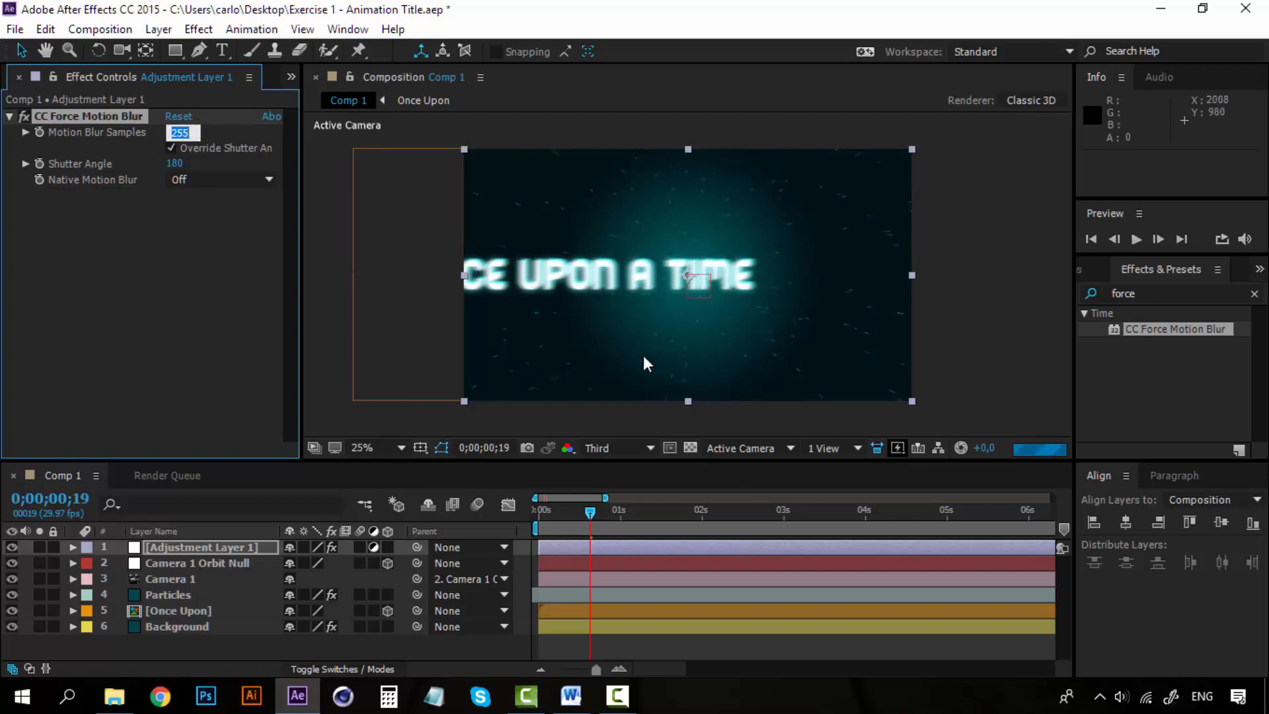
pyautogui.press('Return')
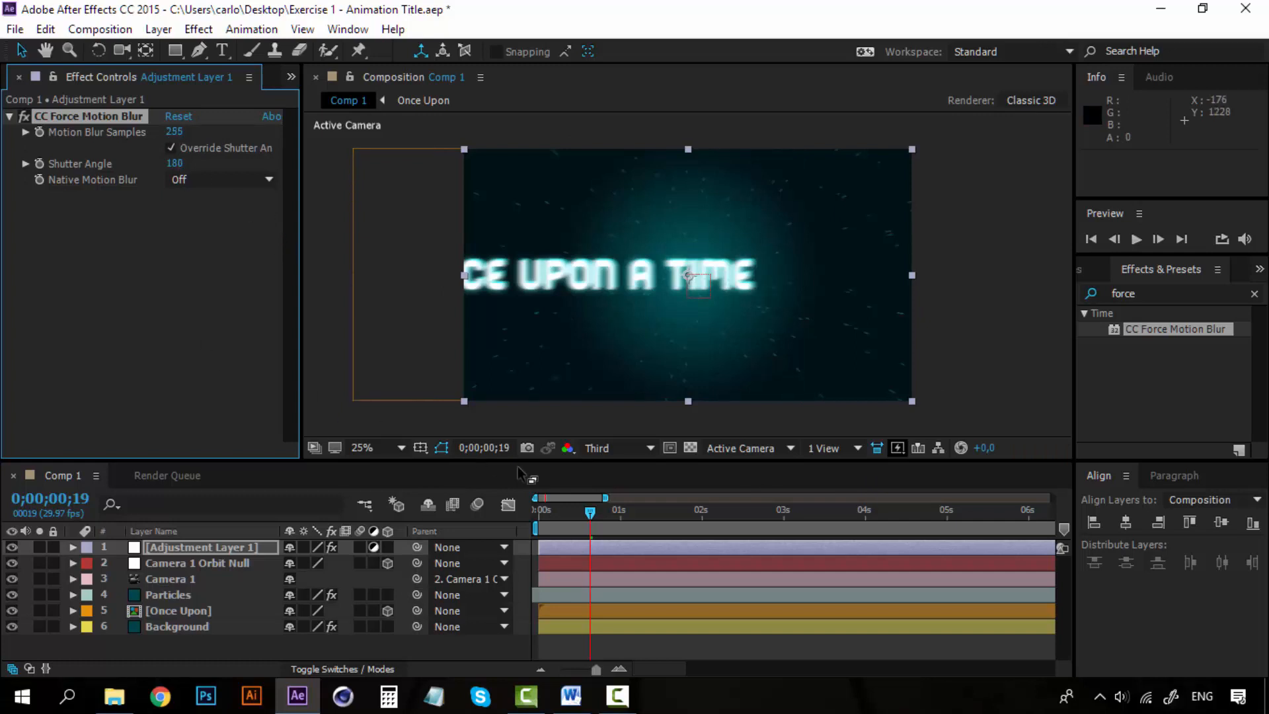
pyautogui.click(175, 132)
pyautogui.write('8')
pyautogui.click(215, 236)
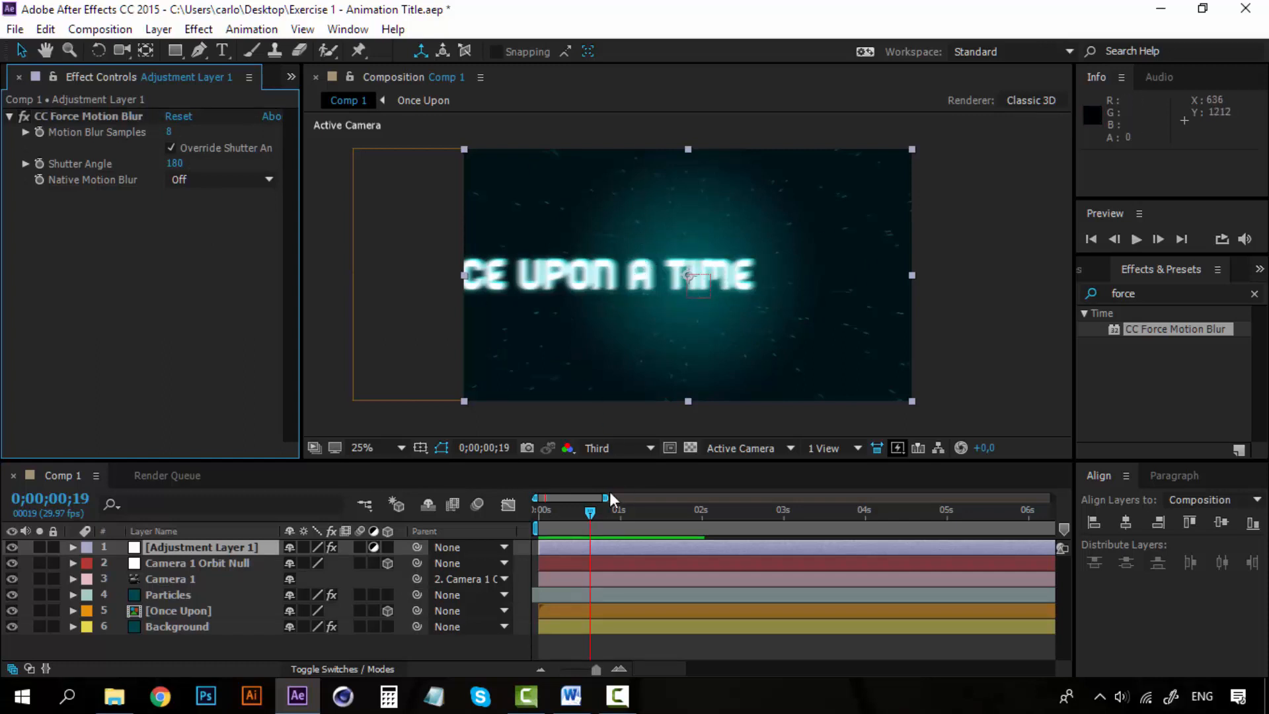
# Step: Replay the title animation repeatedly from 0;00;00;00 to review the blurred camera move with 8 samples
pyautogui.moveTo(592, 510); pyautogui.dragTo(517, 509)
pyautogui.press('space')
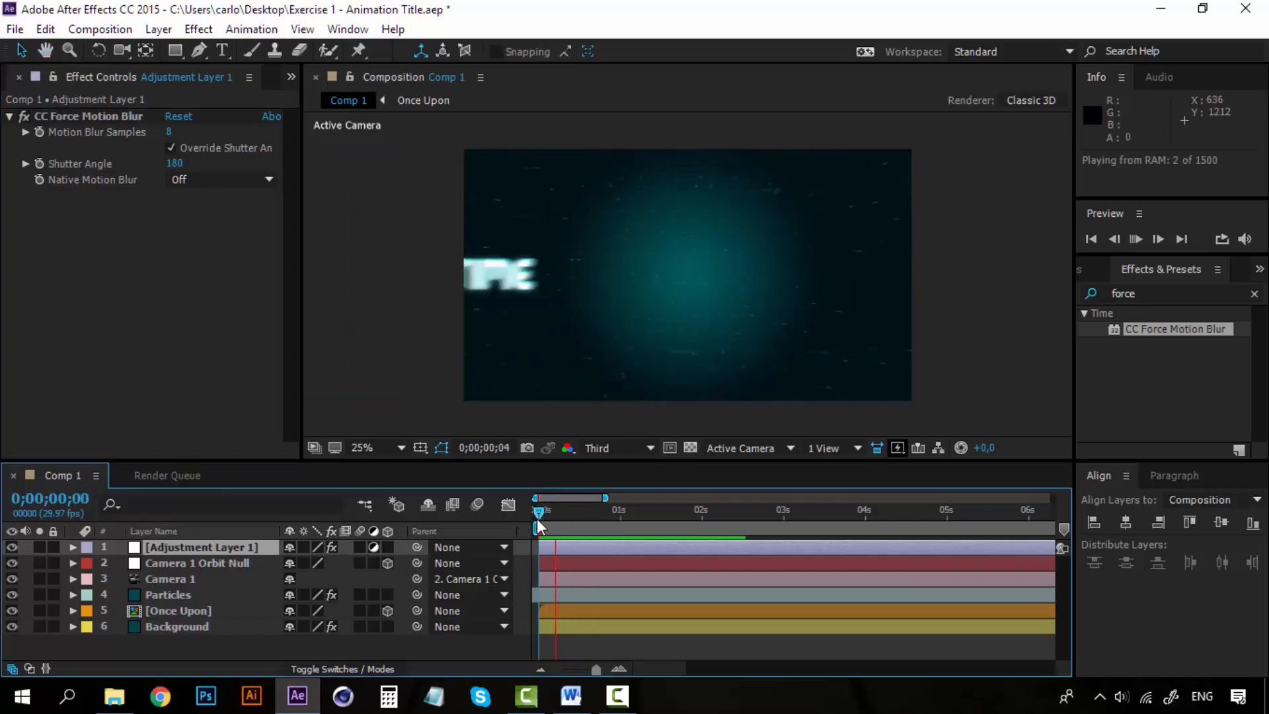
pyautogui.press('space')
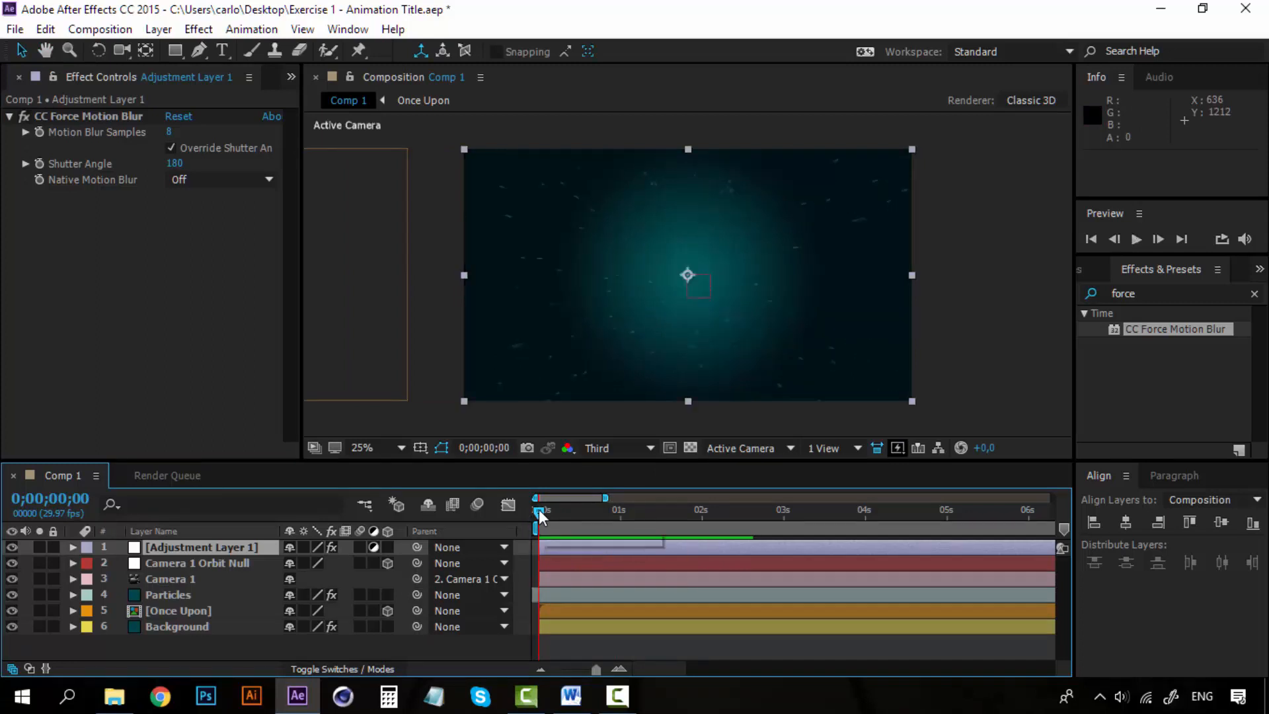
pyautogui.press('space')
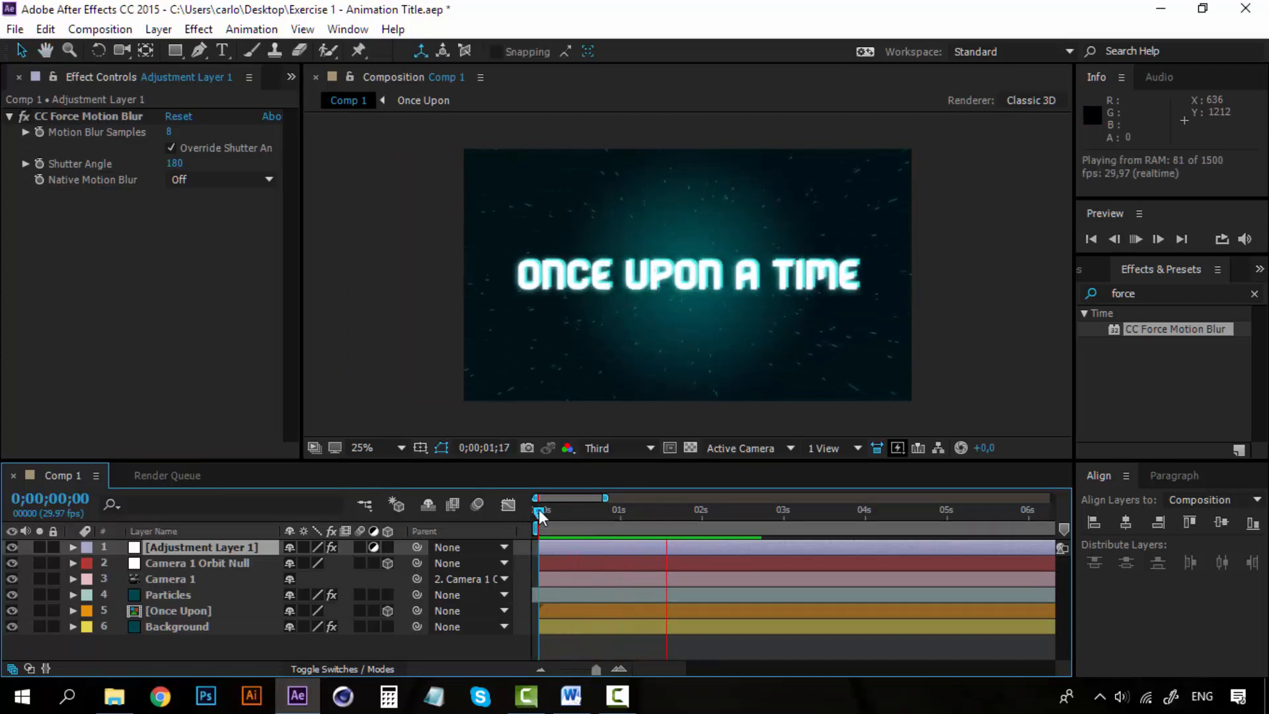
pyautogui.press('space')
pyautogui.press('space')
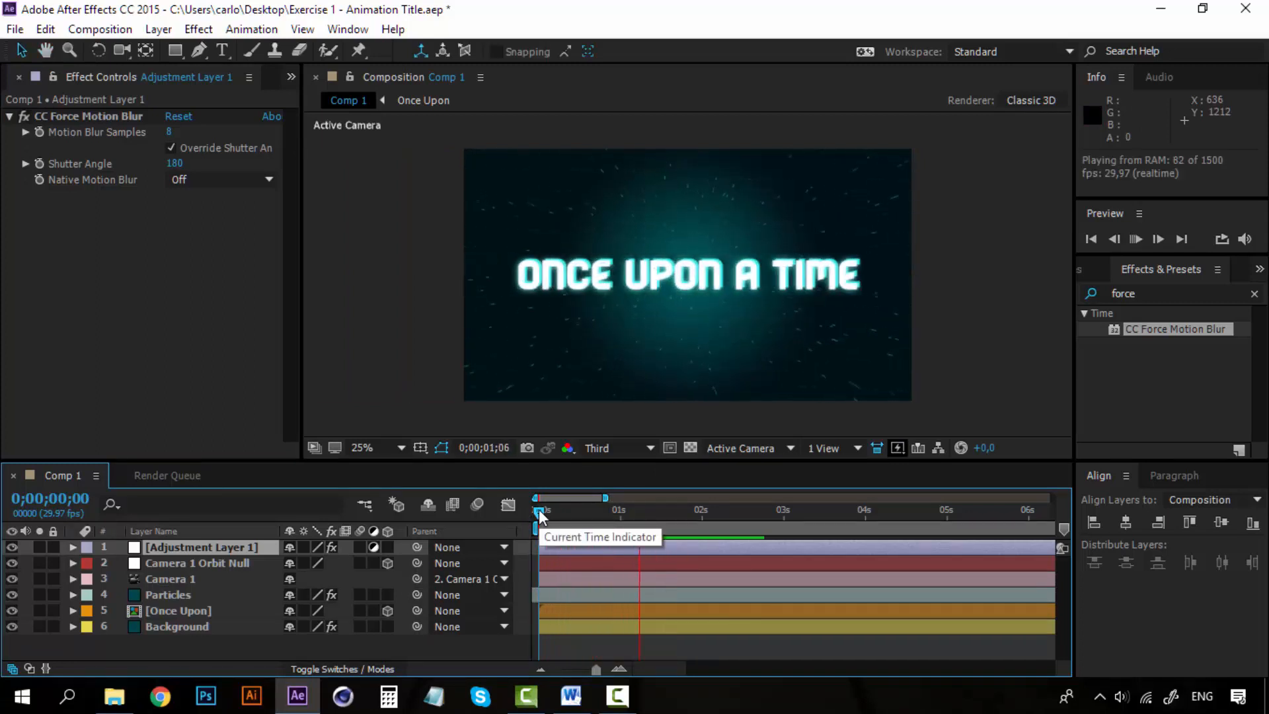
pyautogui.press('space')
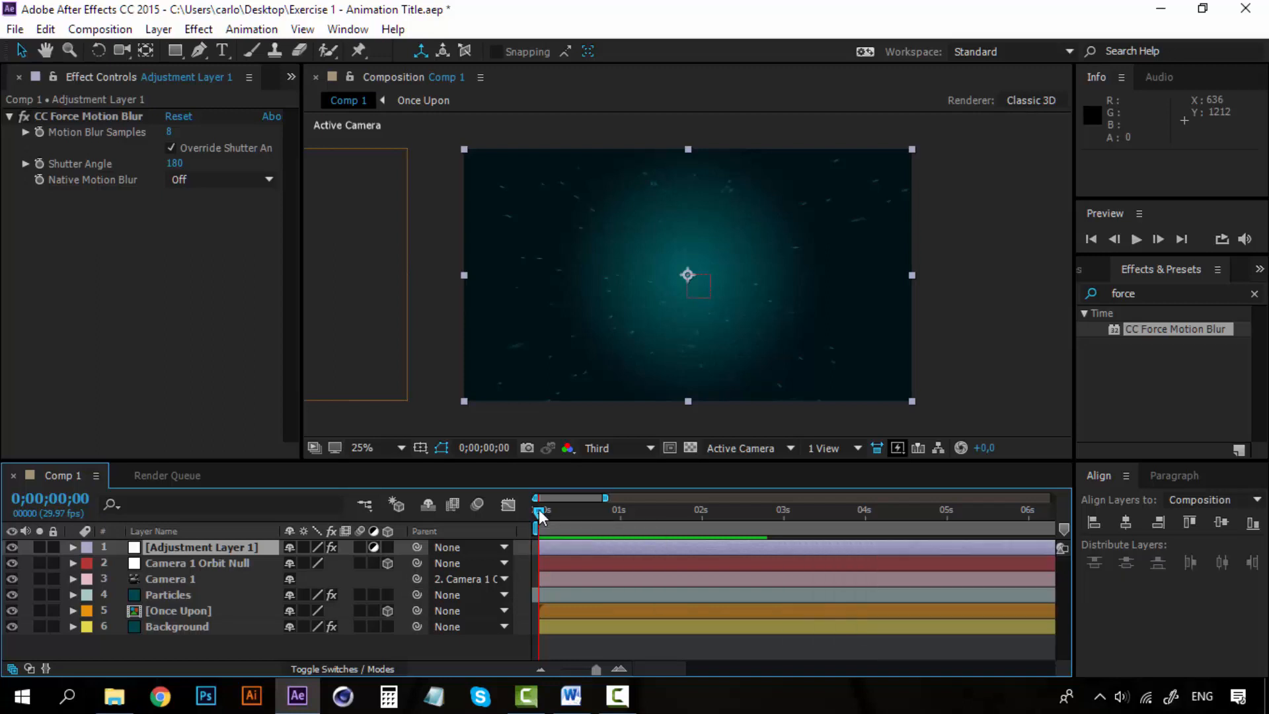
pyautogui.press('space')
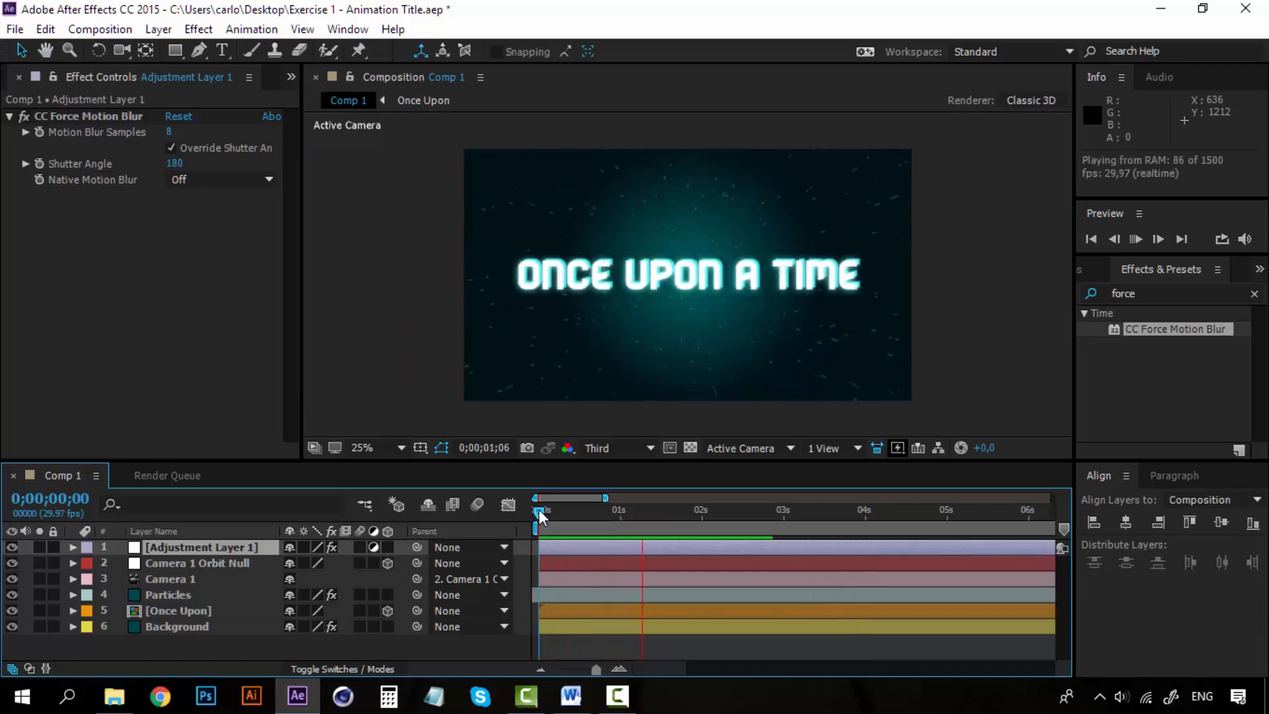
pyautogui.press('space')
pyautogui.press('space')
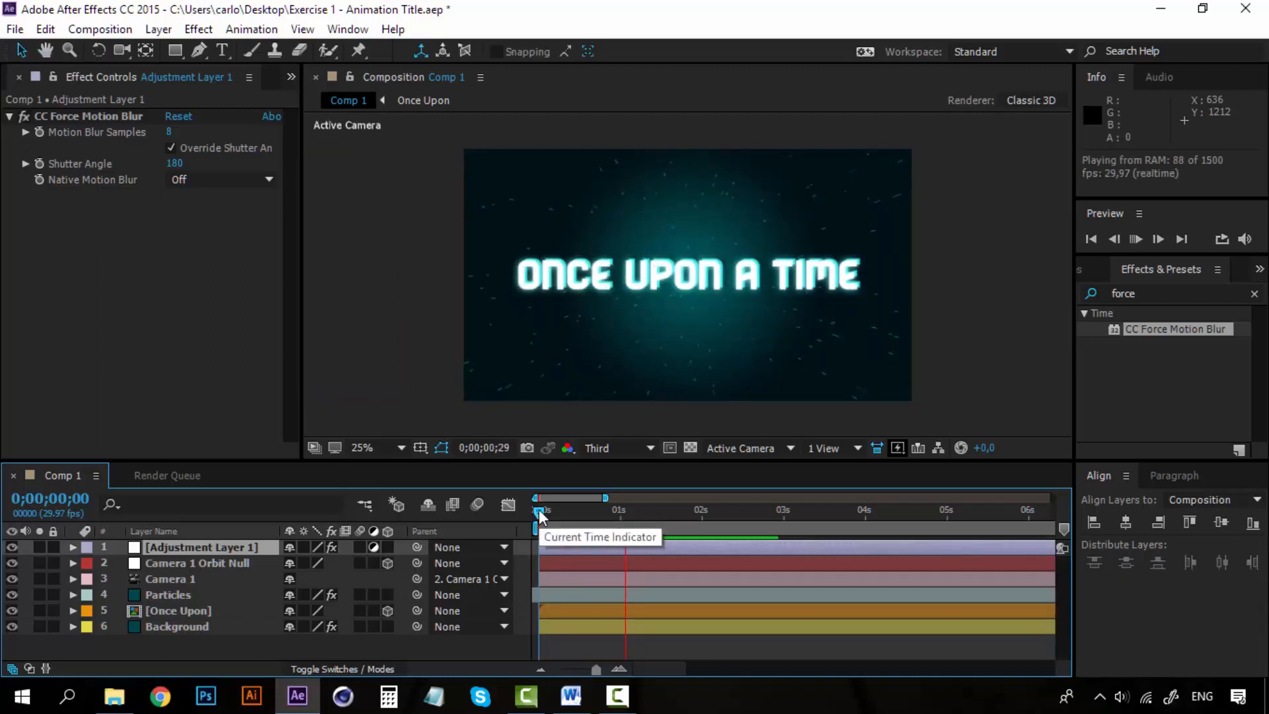
pyautogui.press('space')
pyautogui.press('space')
pyautogui.press('space')
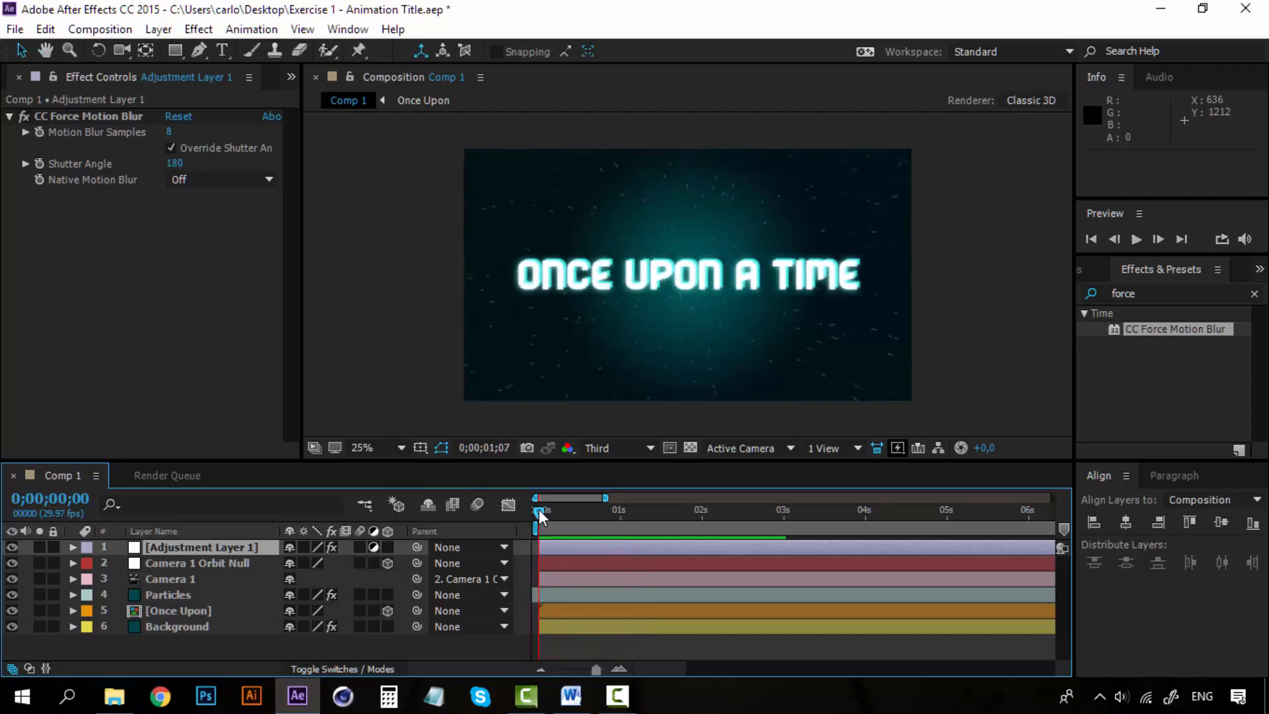
# Step: Move the current time to 0;00;01;06 and select the Camera 1 Orbit Null layer
pyautogui.moveTo(537, 508); pyautogui.dragTo(636, 510)
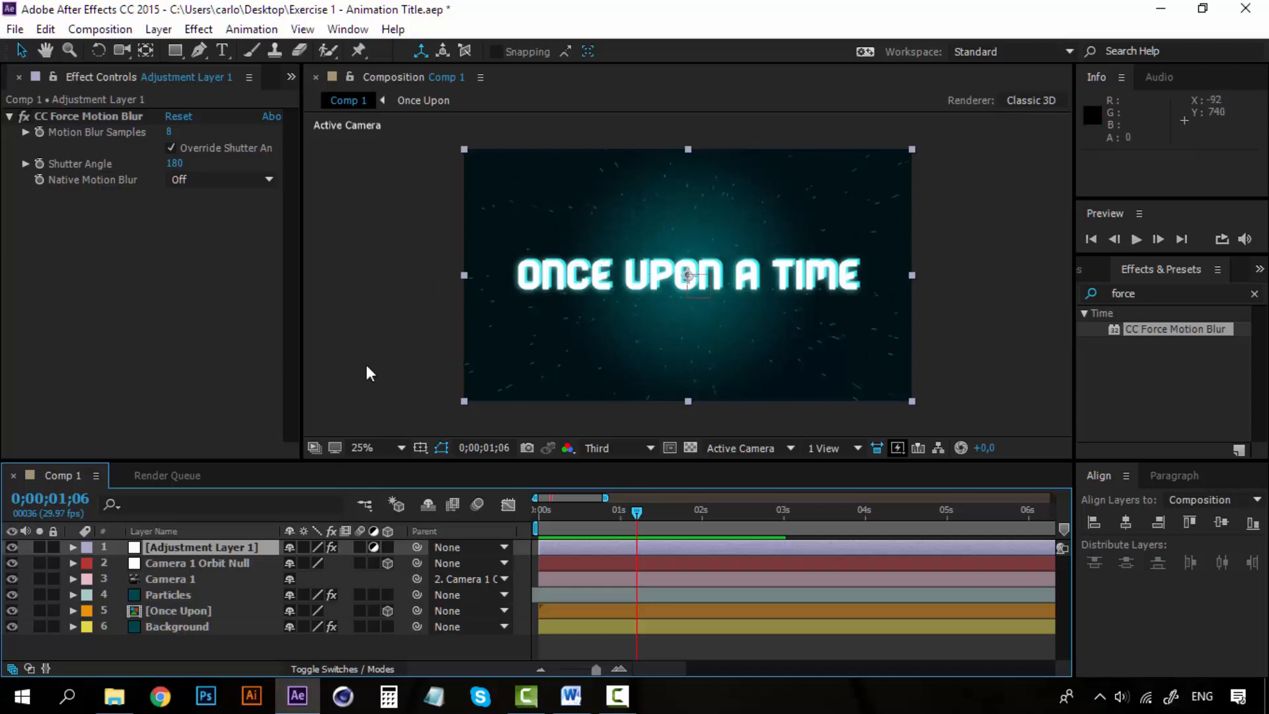
pyautogui.click(230, 559)
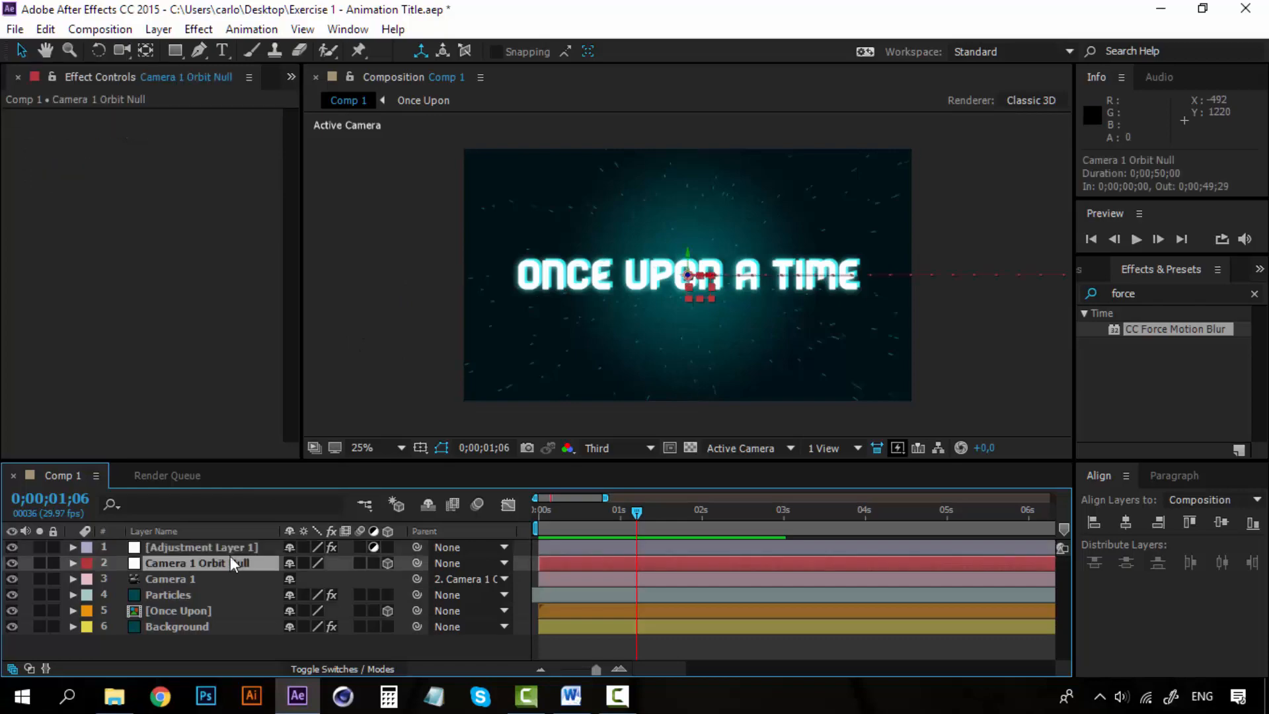